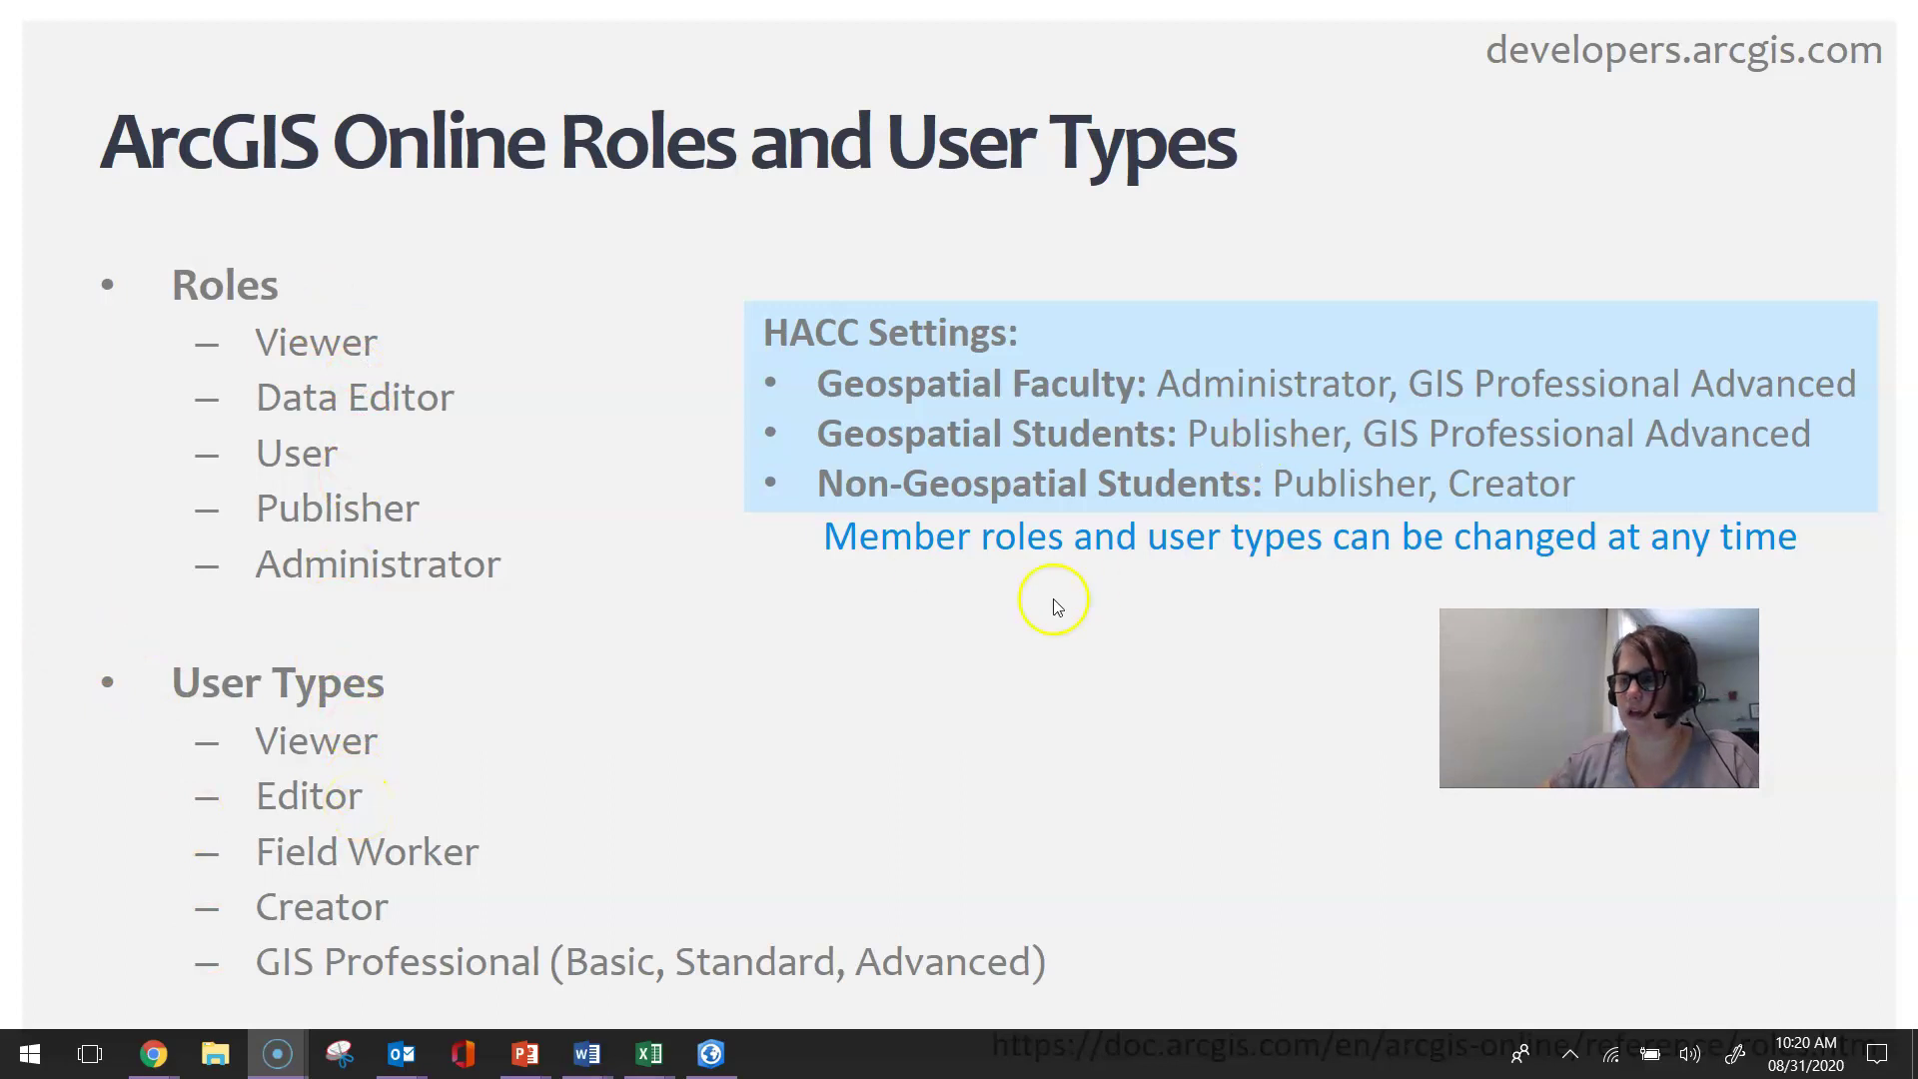
- Advance to the Custom Roles slide, exit the slideshow, and bring up the browser windows
click(934, 711)
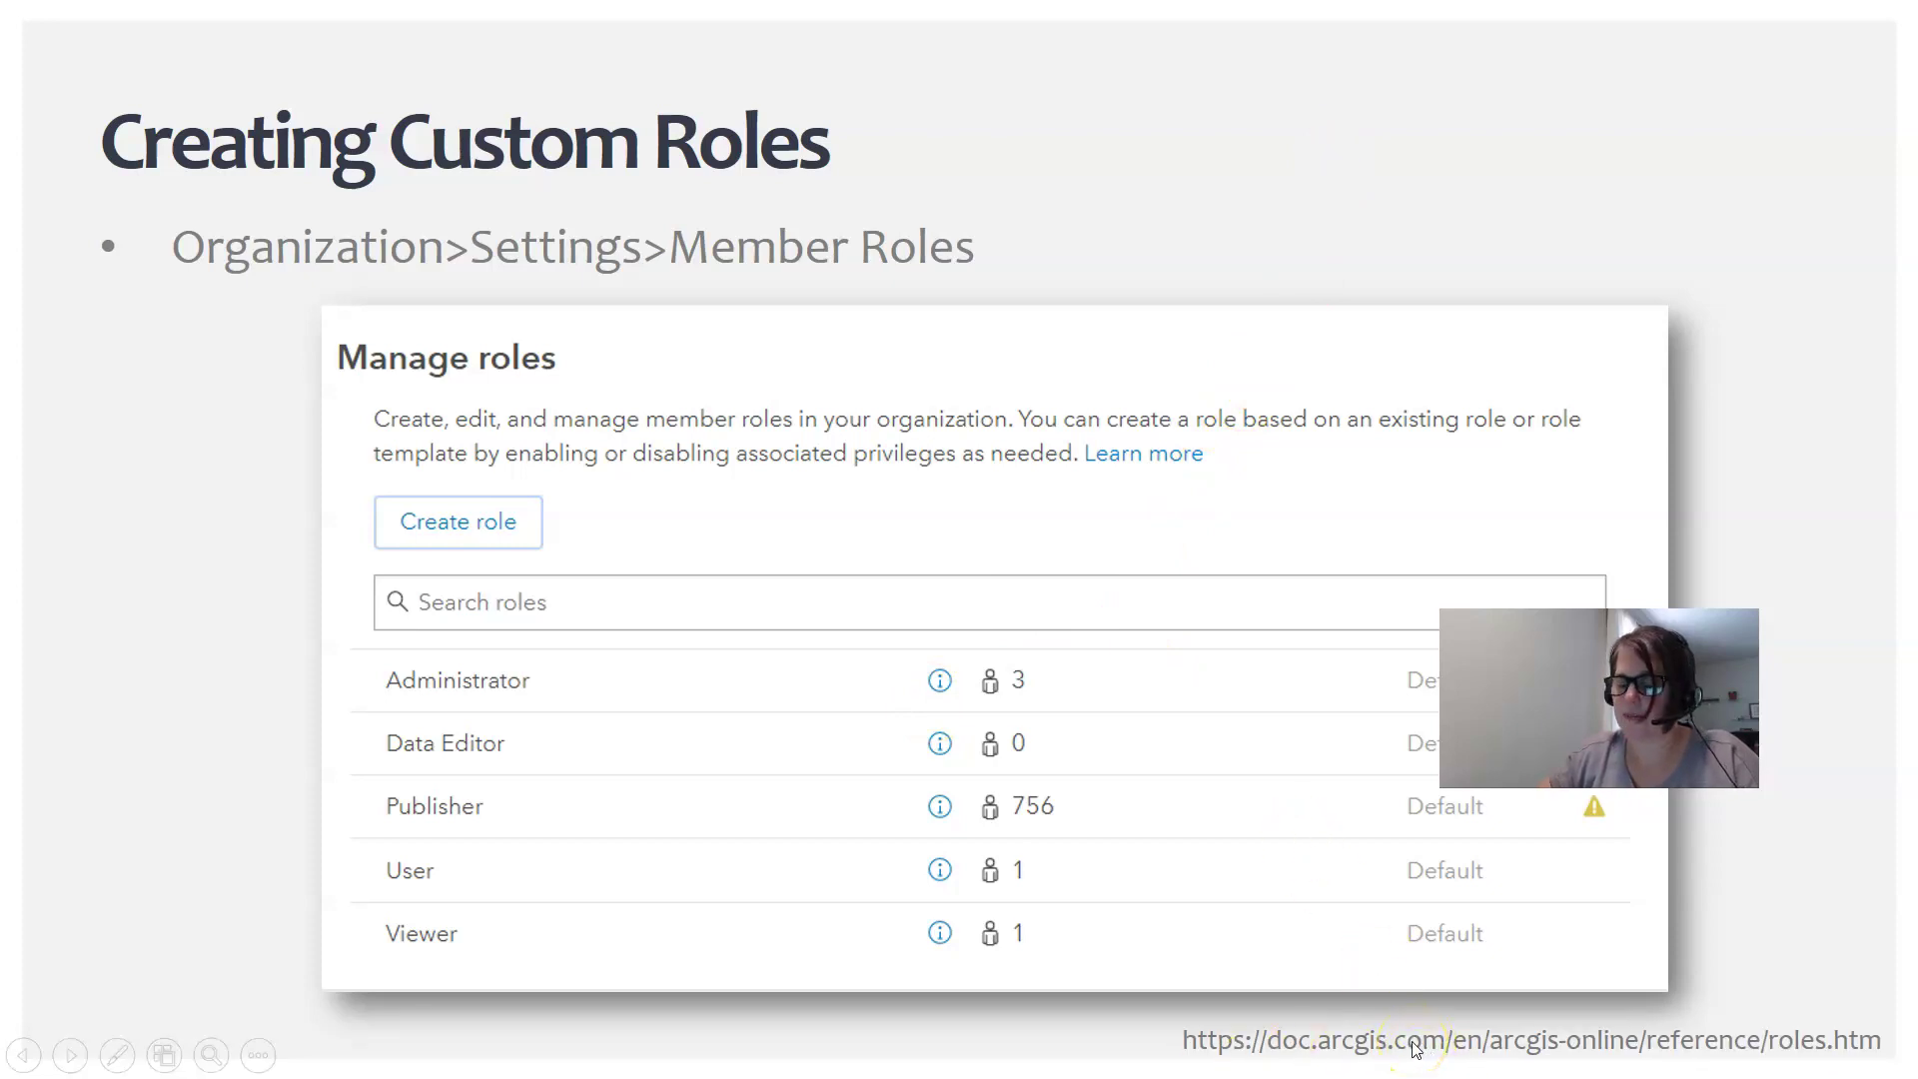
click(1408, 158)
key(Escape)
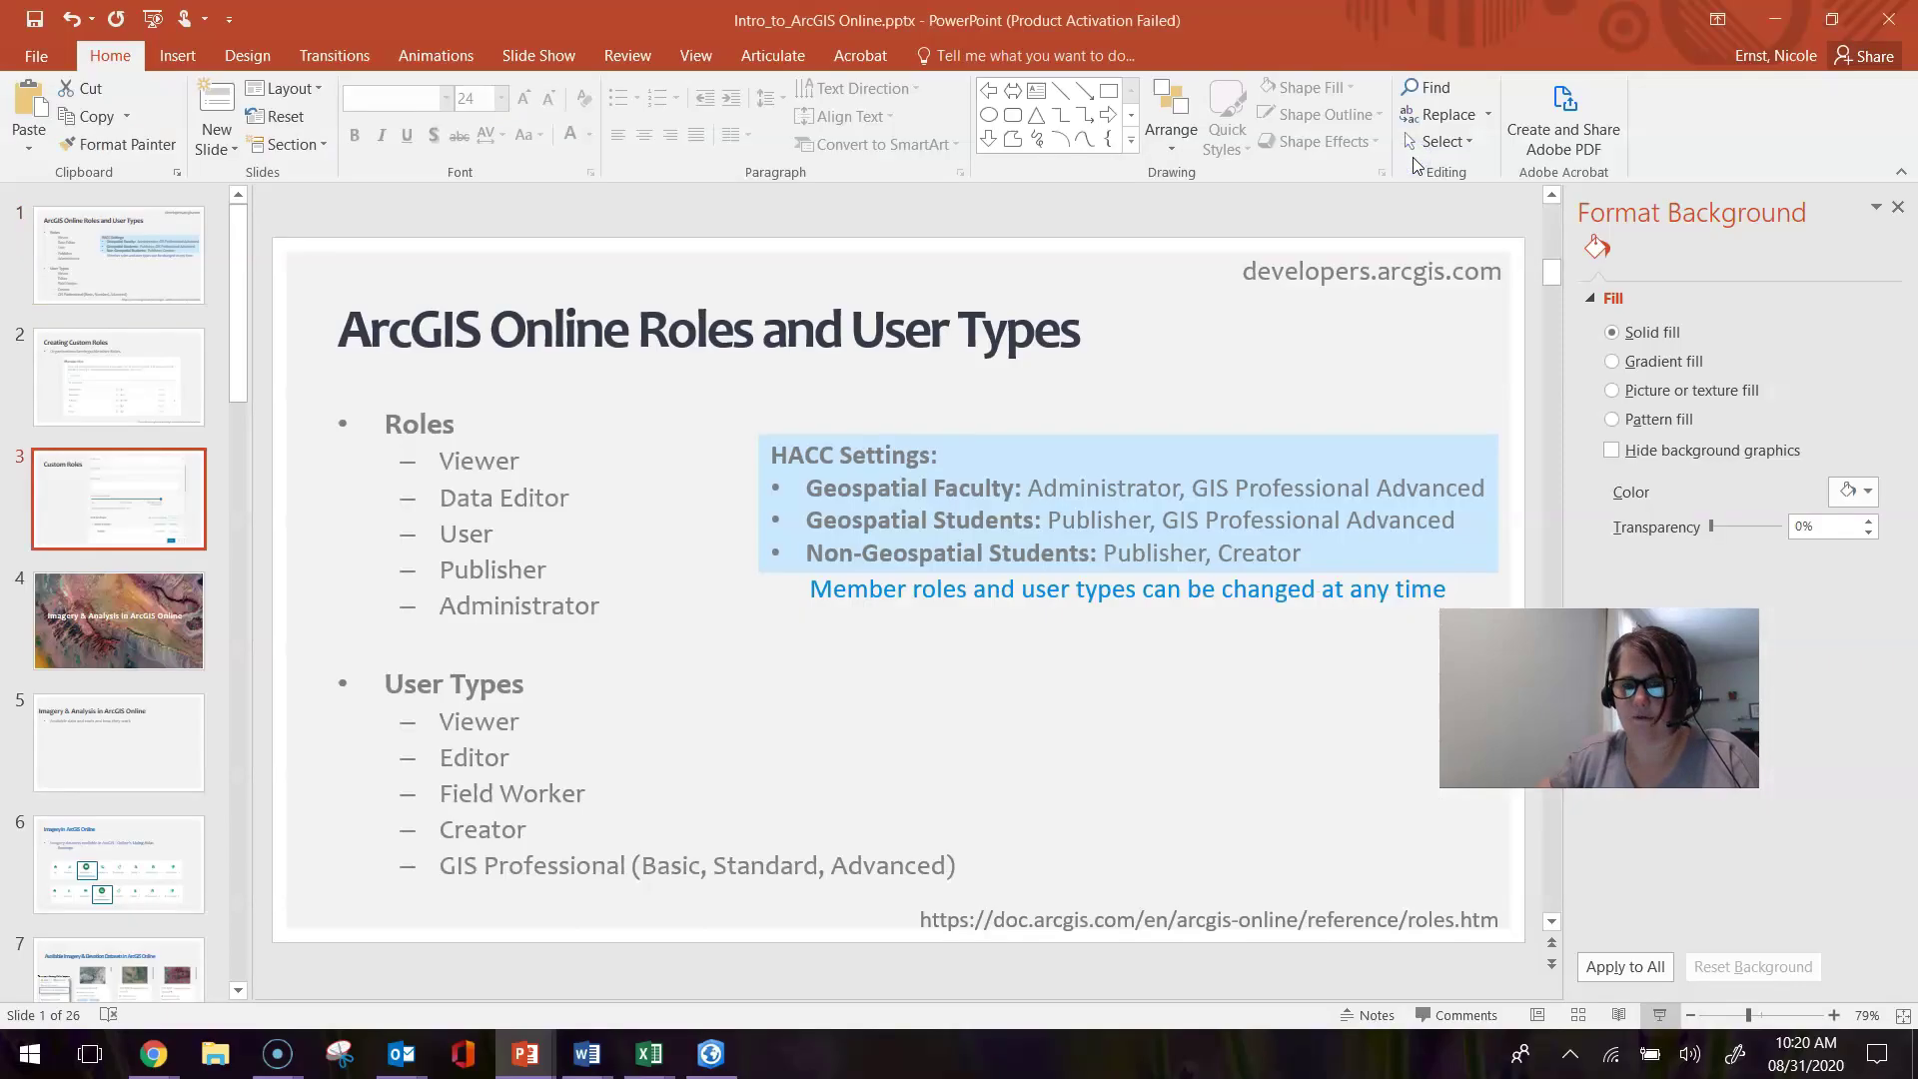
click(155, 1054)
- Switch to the 'User types, roles, and privileges' help page and read down to Default roles
click(163, 961)
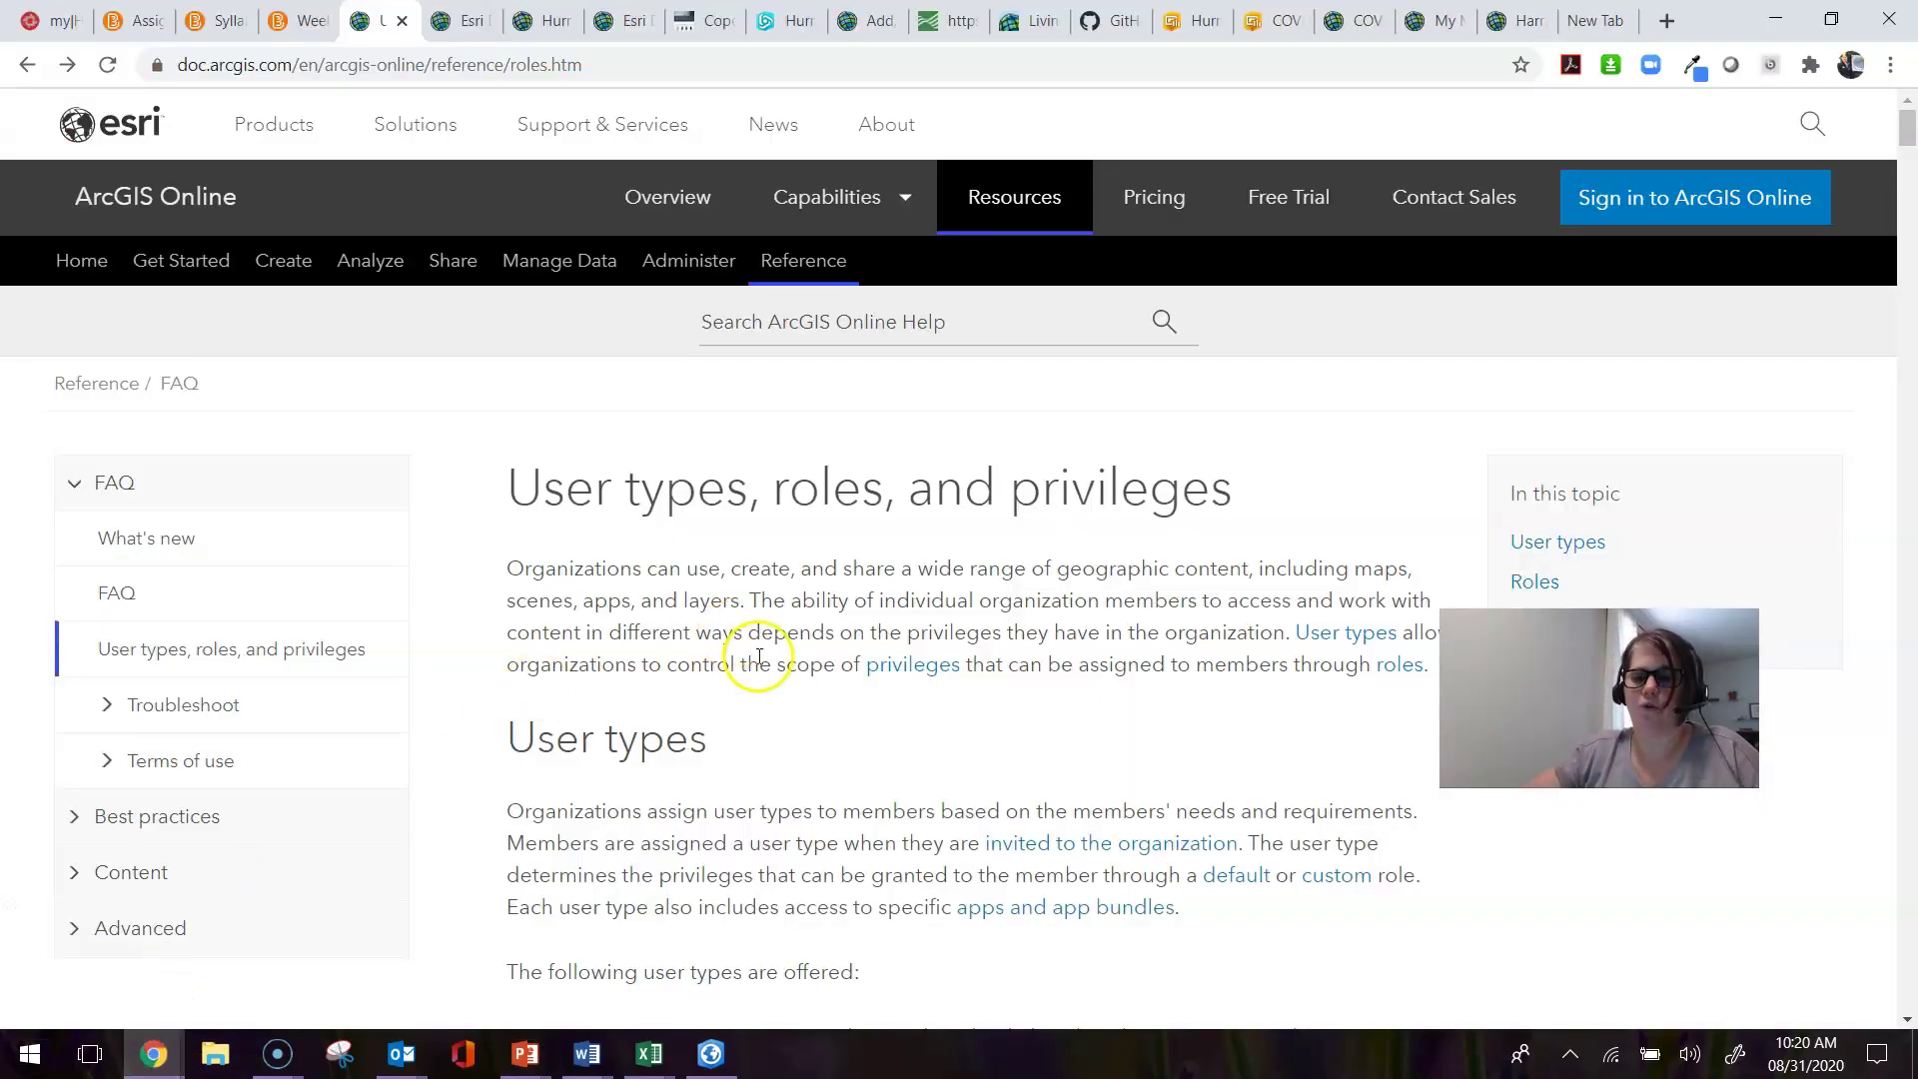
scroll(759, 657, down, 6)
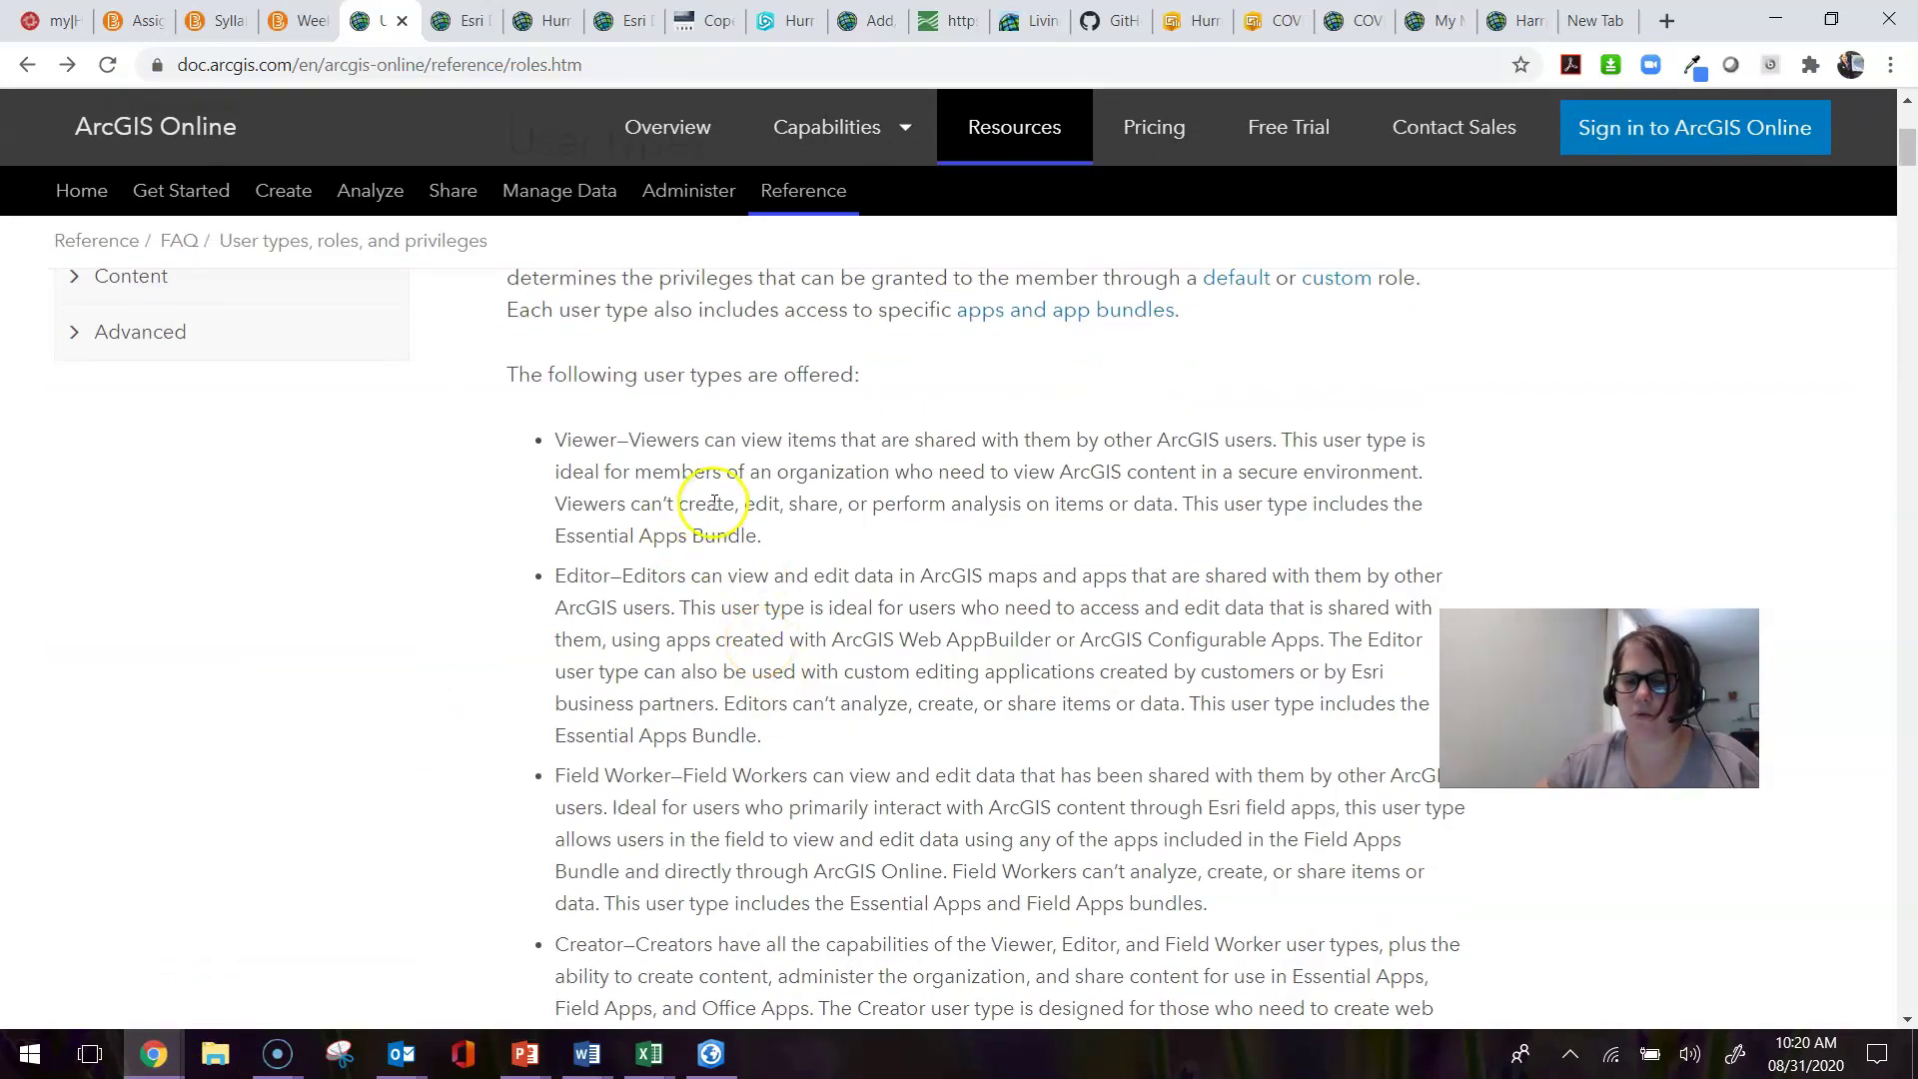
scroll(728, 589, down, 1)
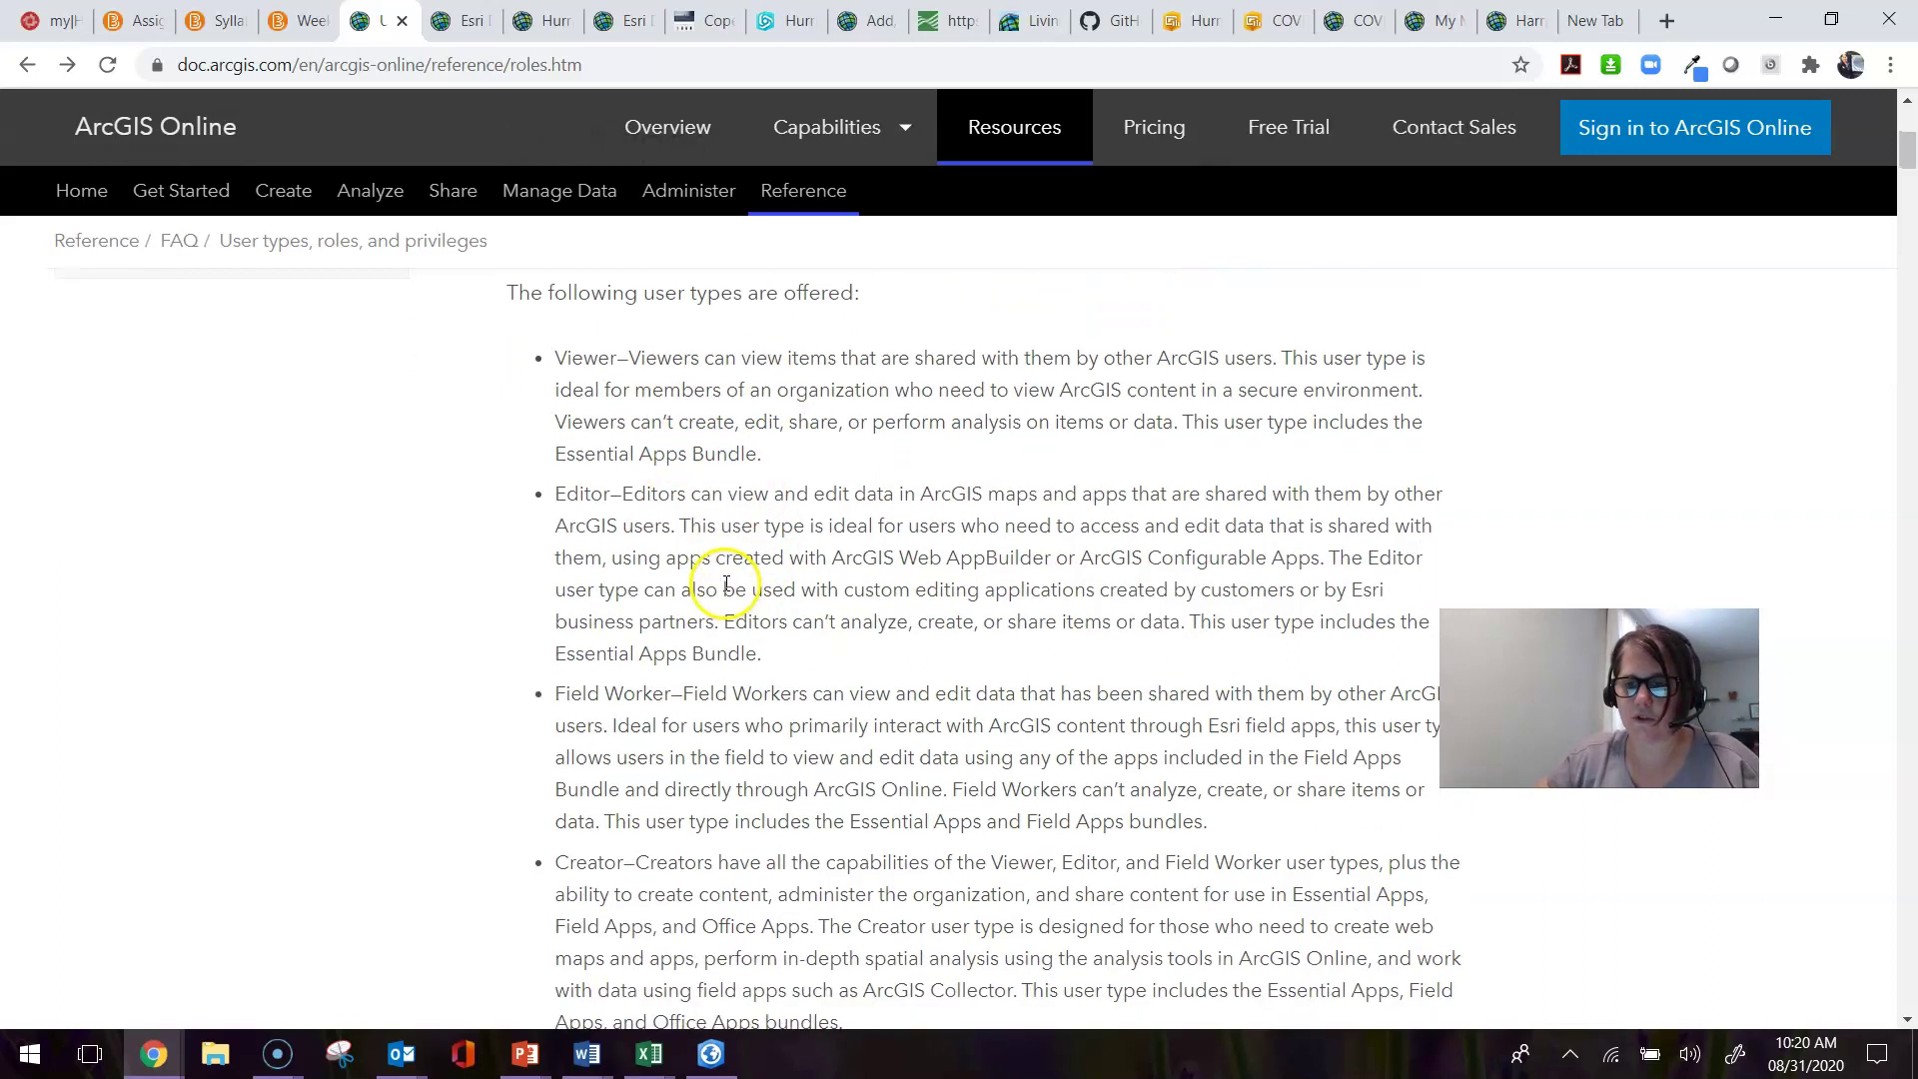
scroll(739, 814, down, 2)
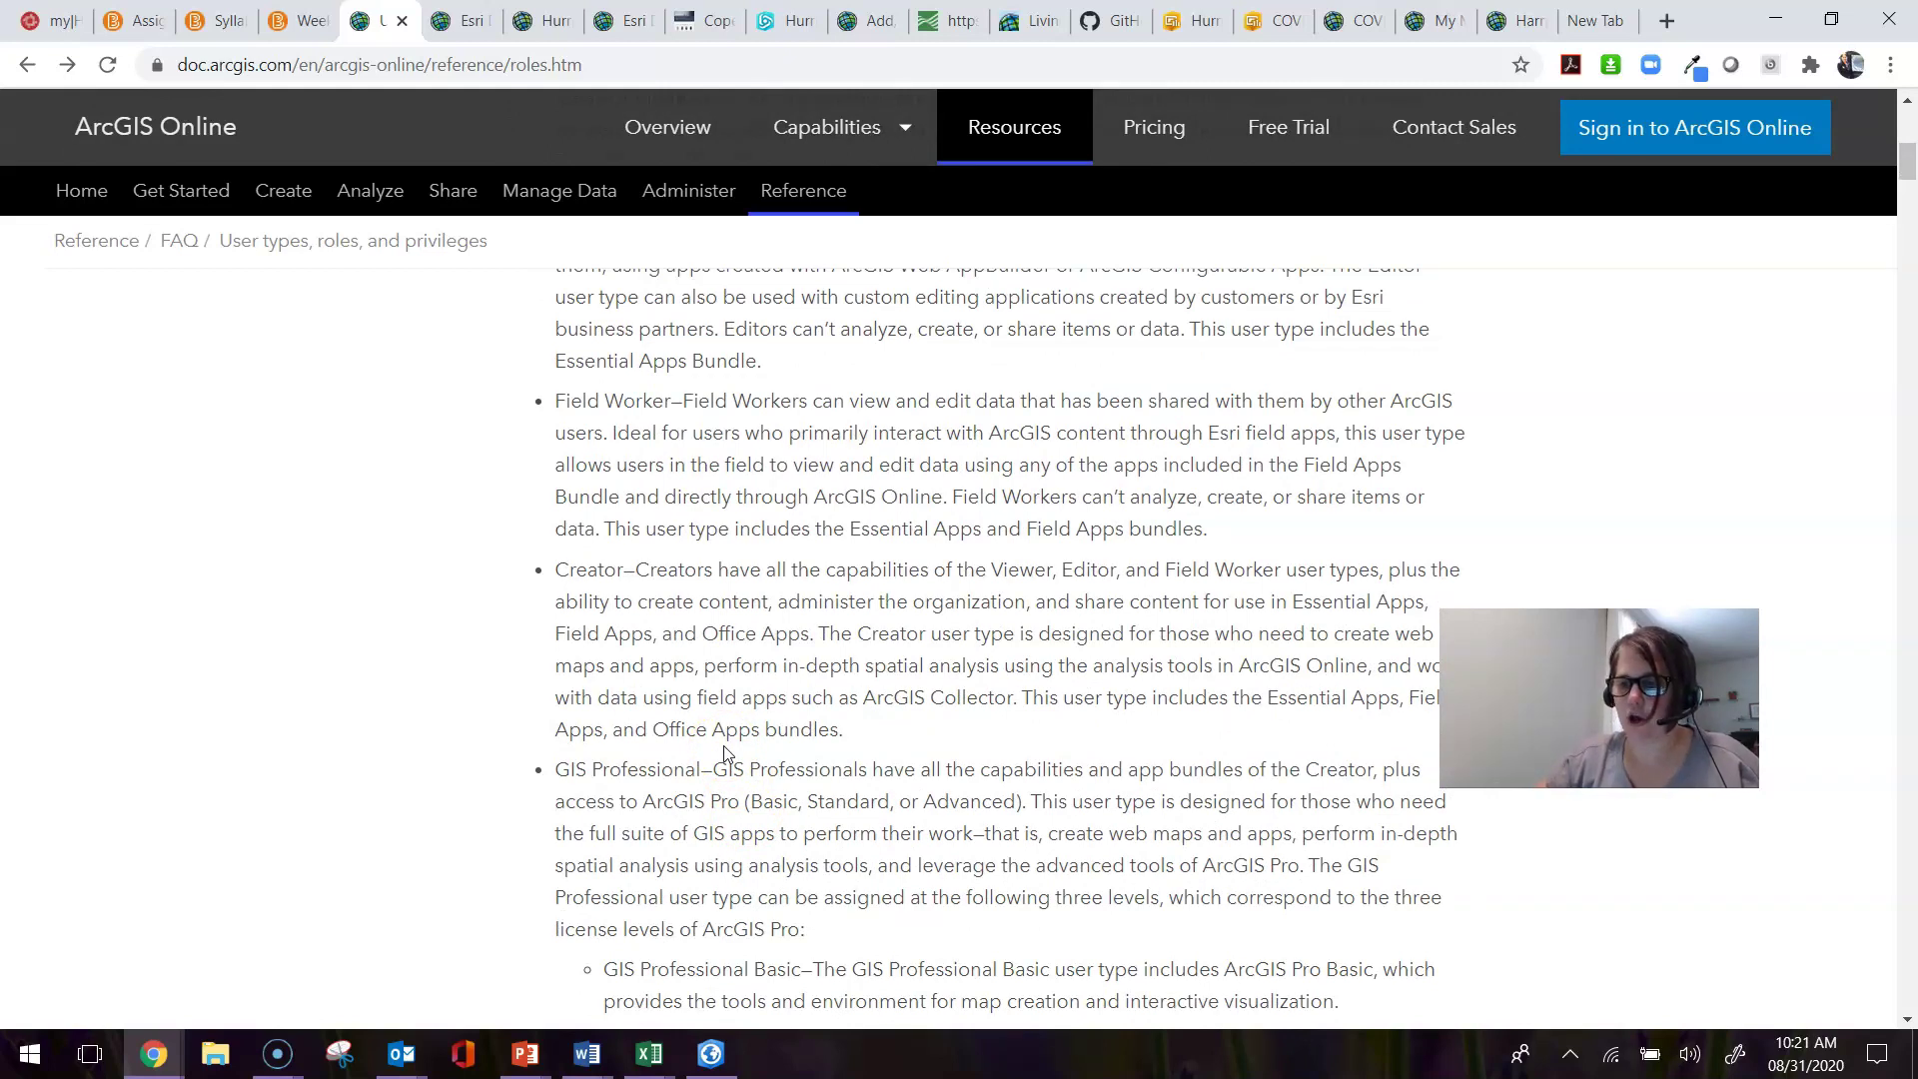
scroll(726, 754, down, 8)
scroll(694, 727, down, 5)
scroll(692, 721, down, 6)
scroll(694, 727, down, 10)
- Compare the Viewer-to-Administrator checkmarks in the Privilege summary table, continuing to Custom roles
scroll(695, 727, down, 13)
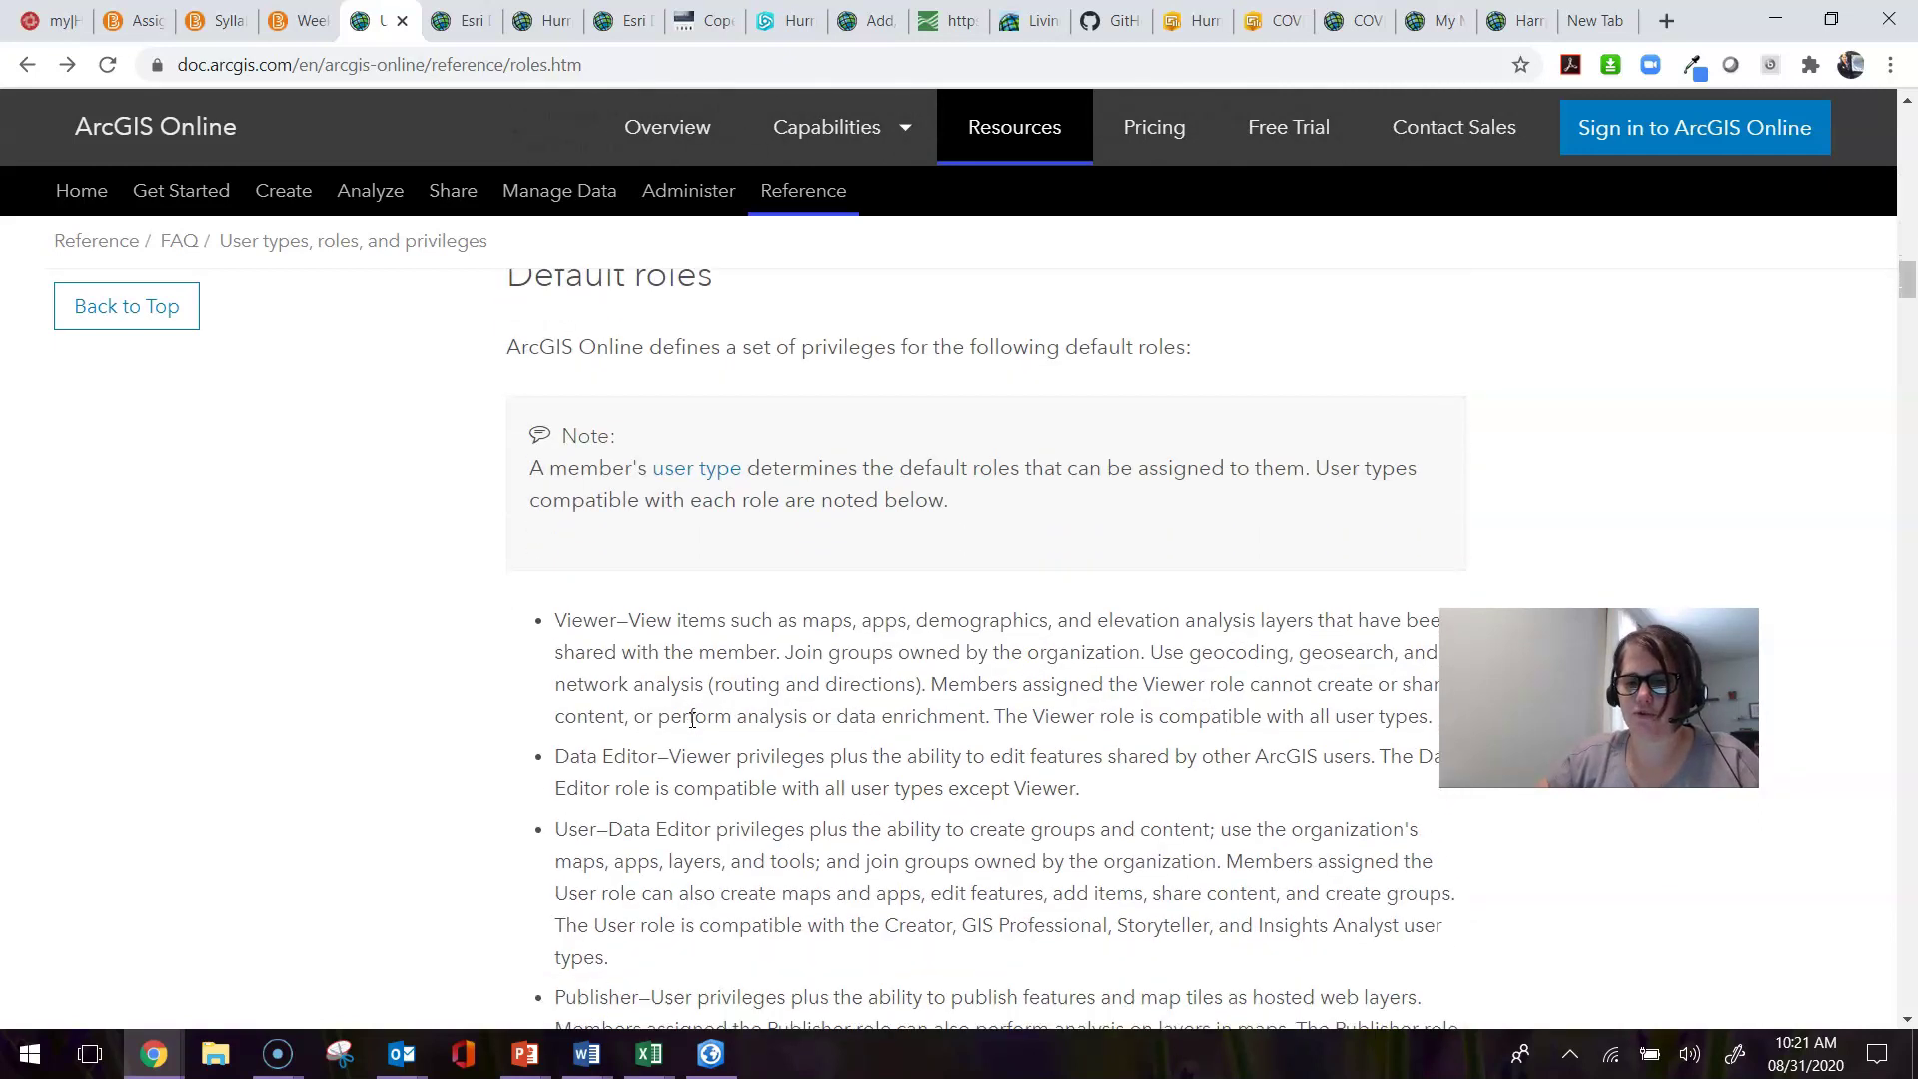
scroll(689, 727, up, 2)
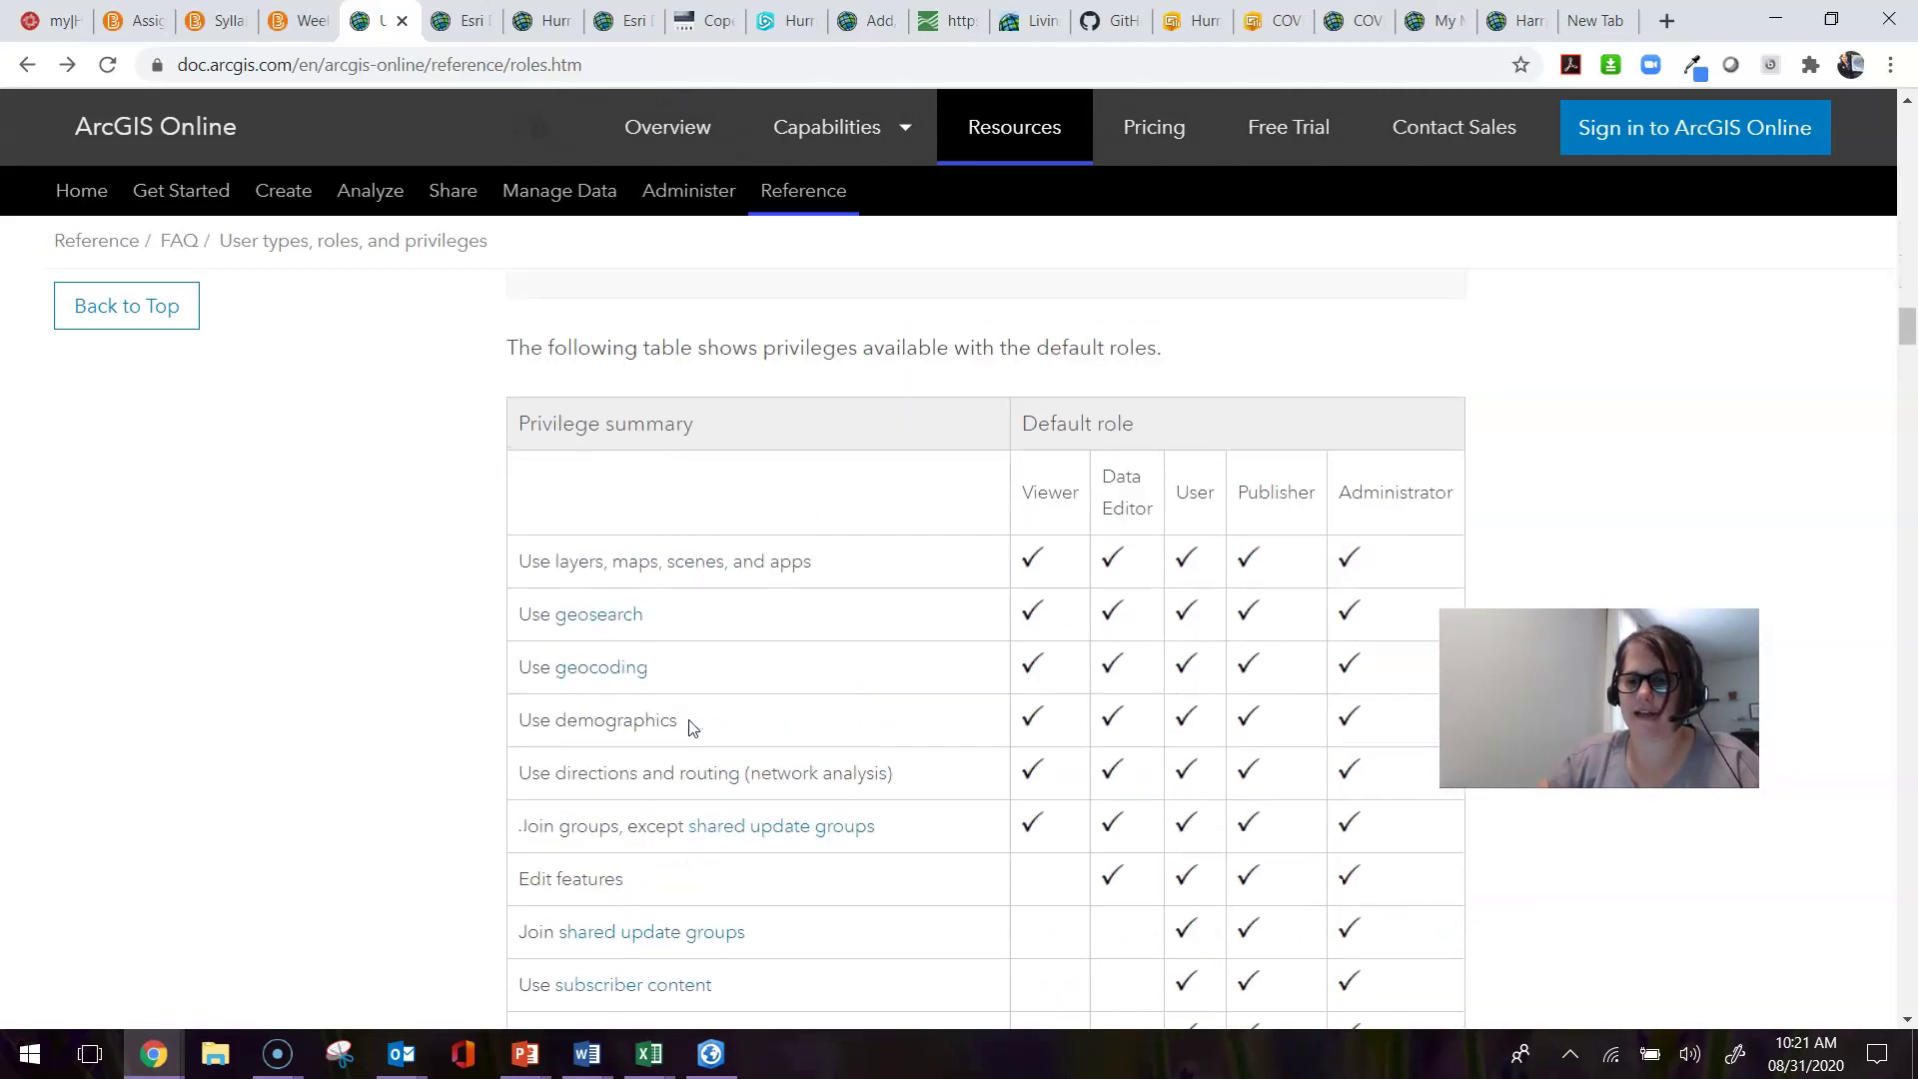
click(659, 462)
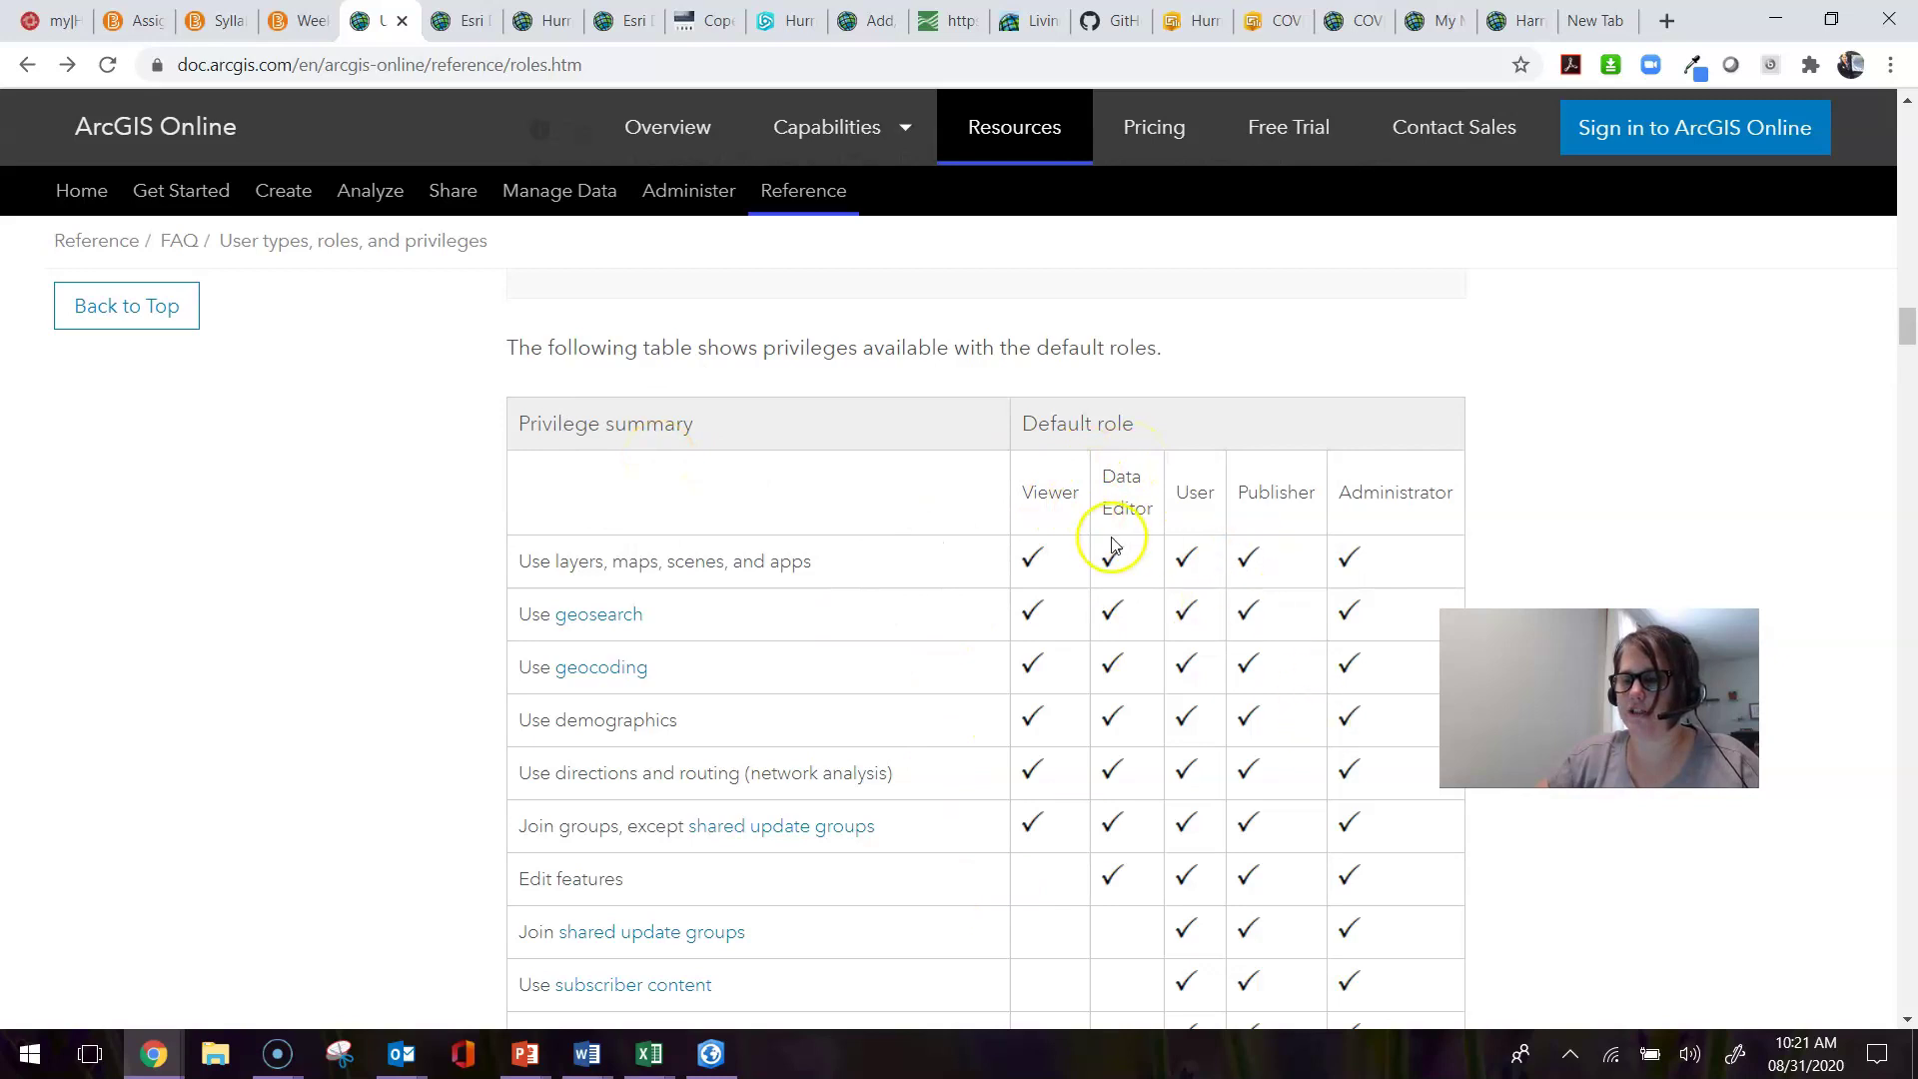
scroll(724, 842, down, 1)
scroll(659, 809, down, 2)
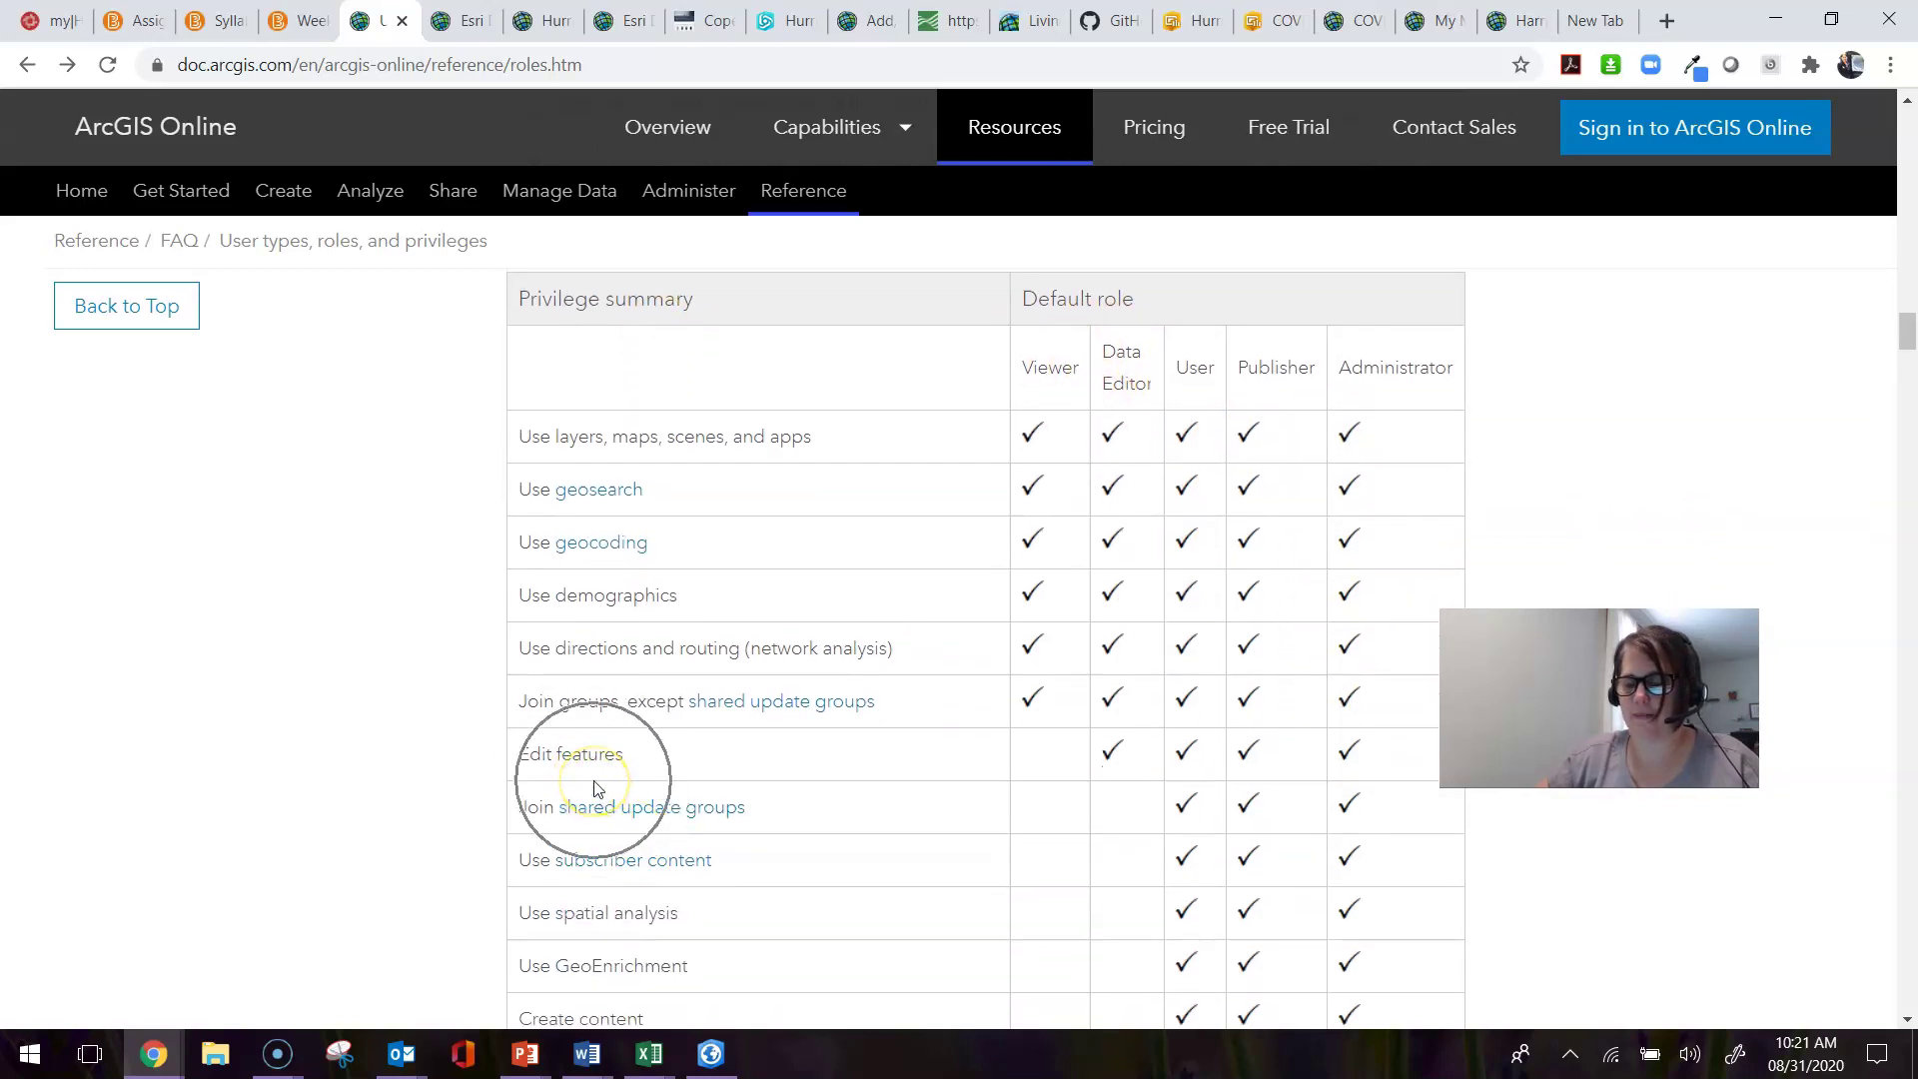
scroll(837, 749, down, 5)
scroll(837, 747, down, 6)
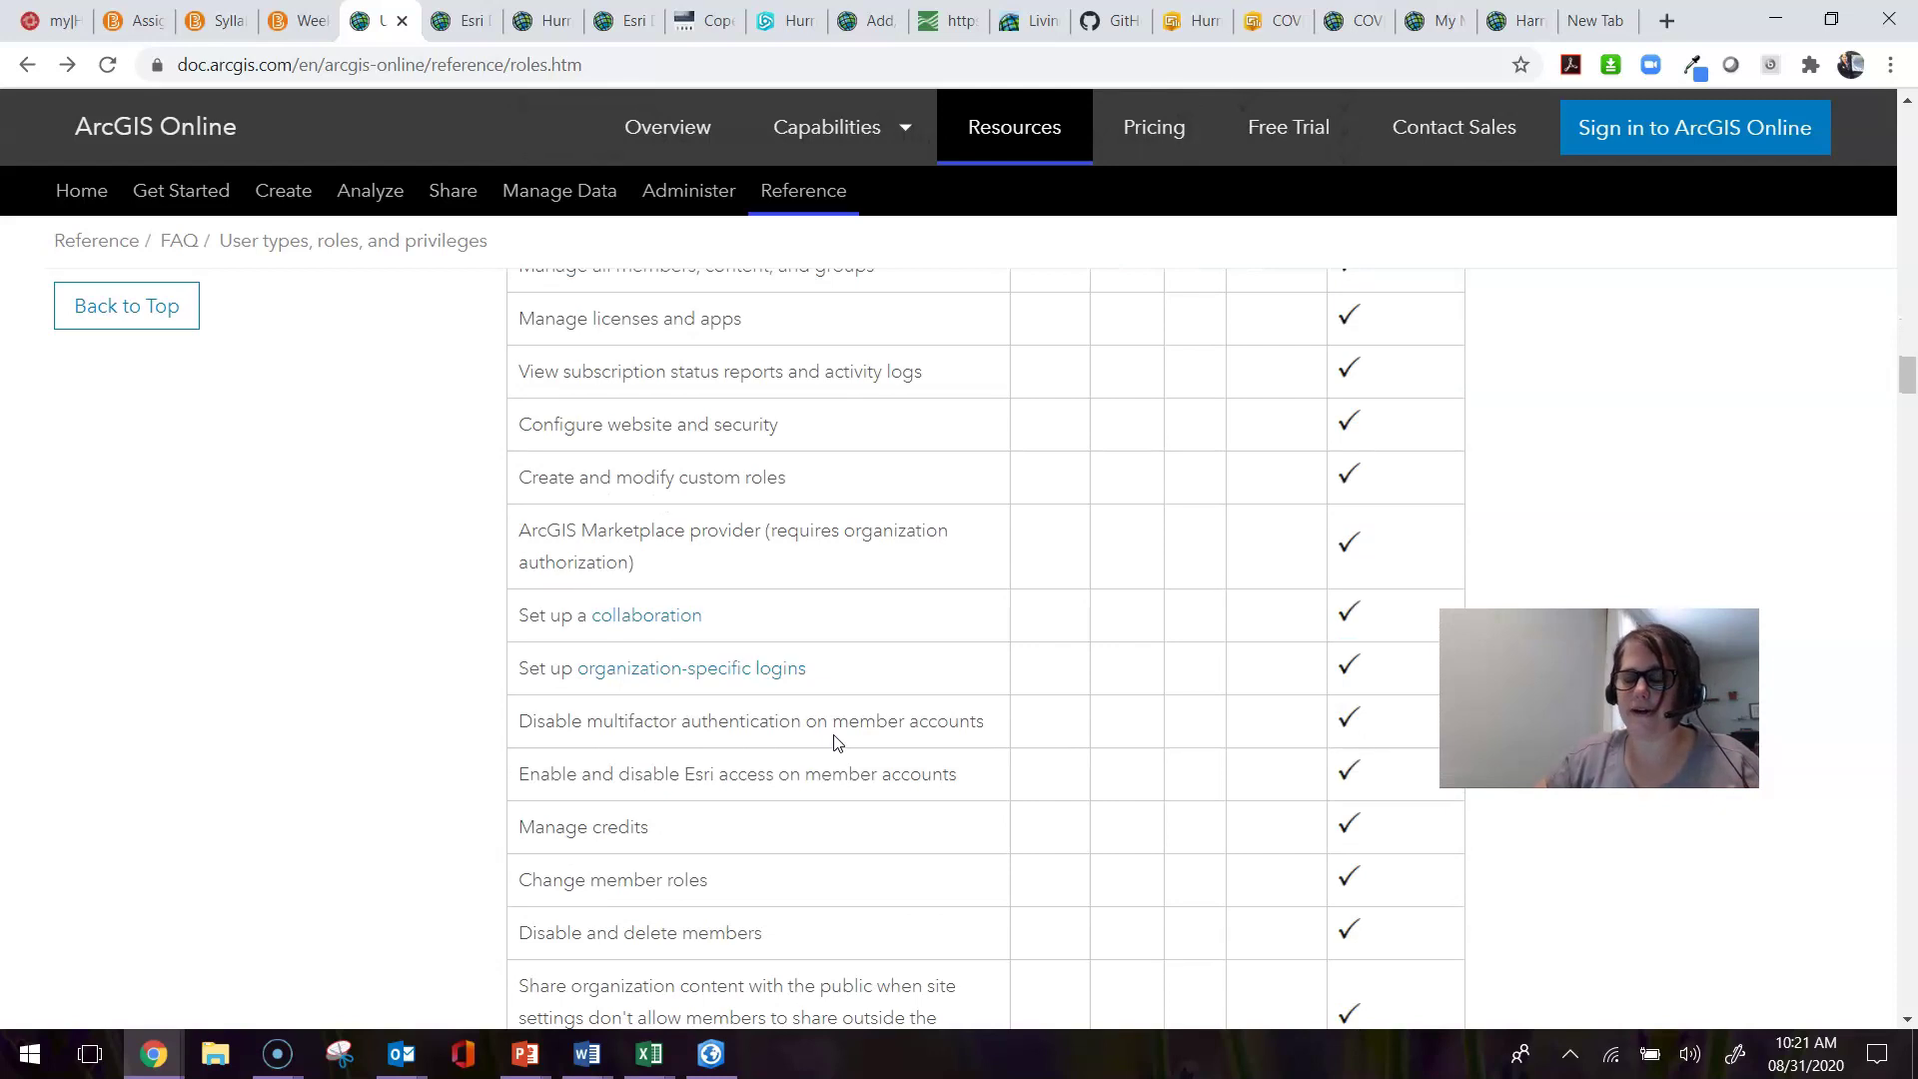
scroll(837, 743, up, 12)
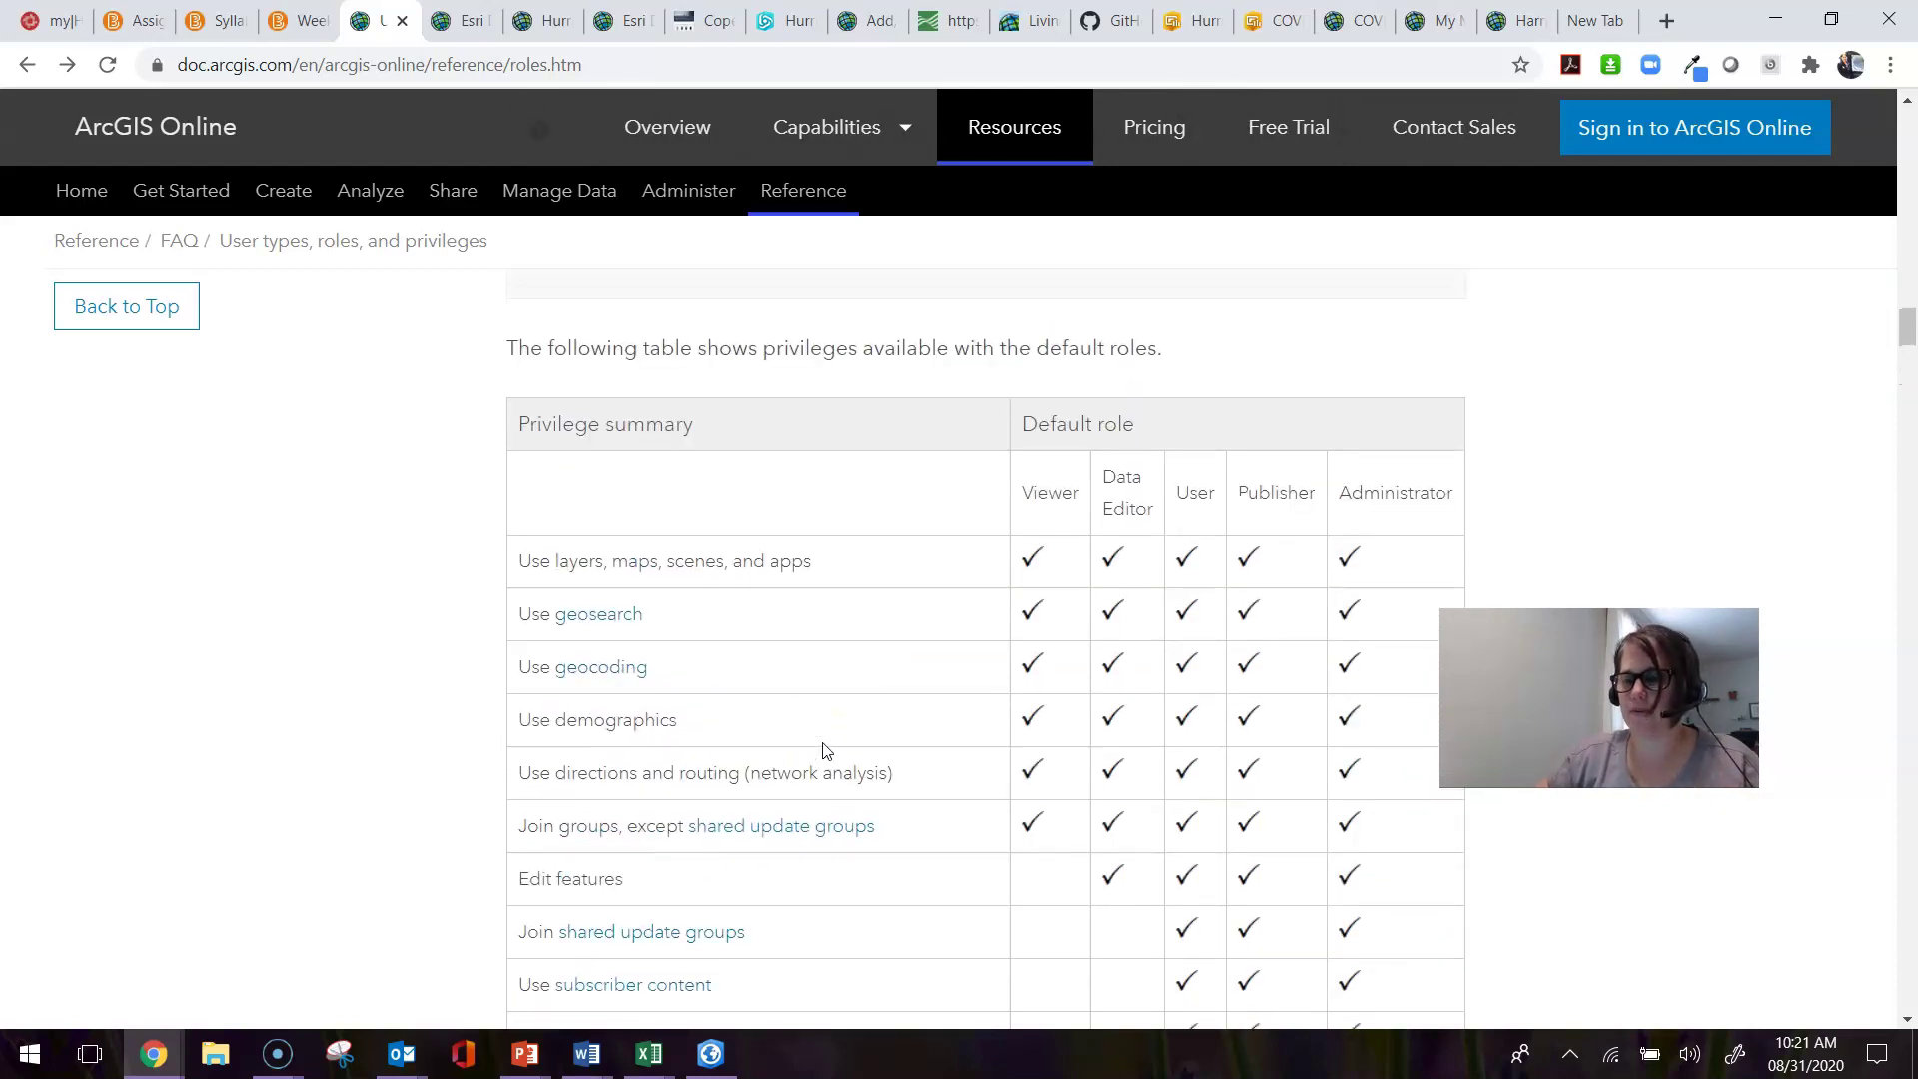
click(863, 706)
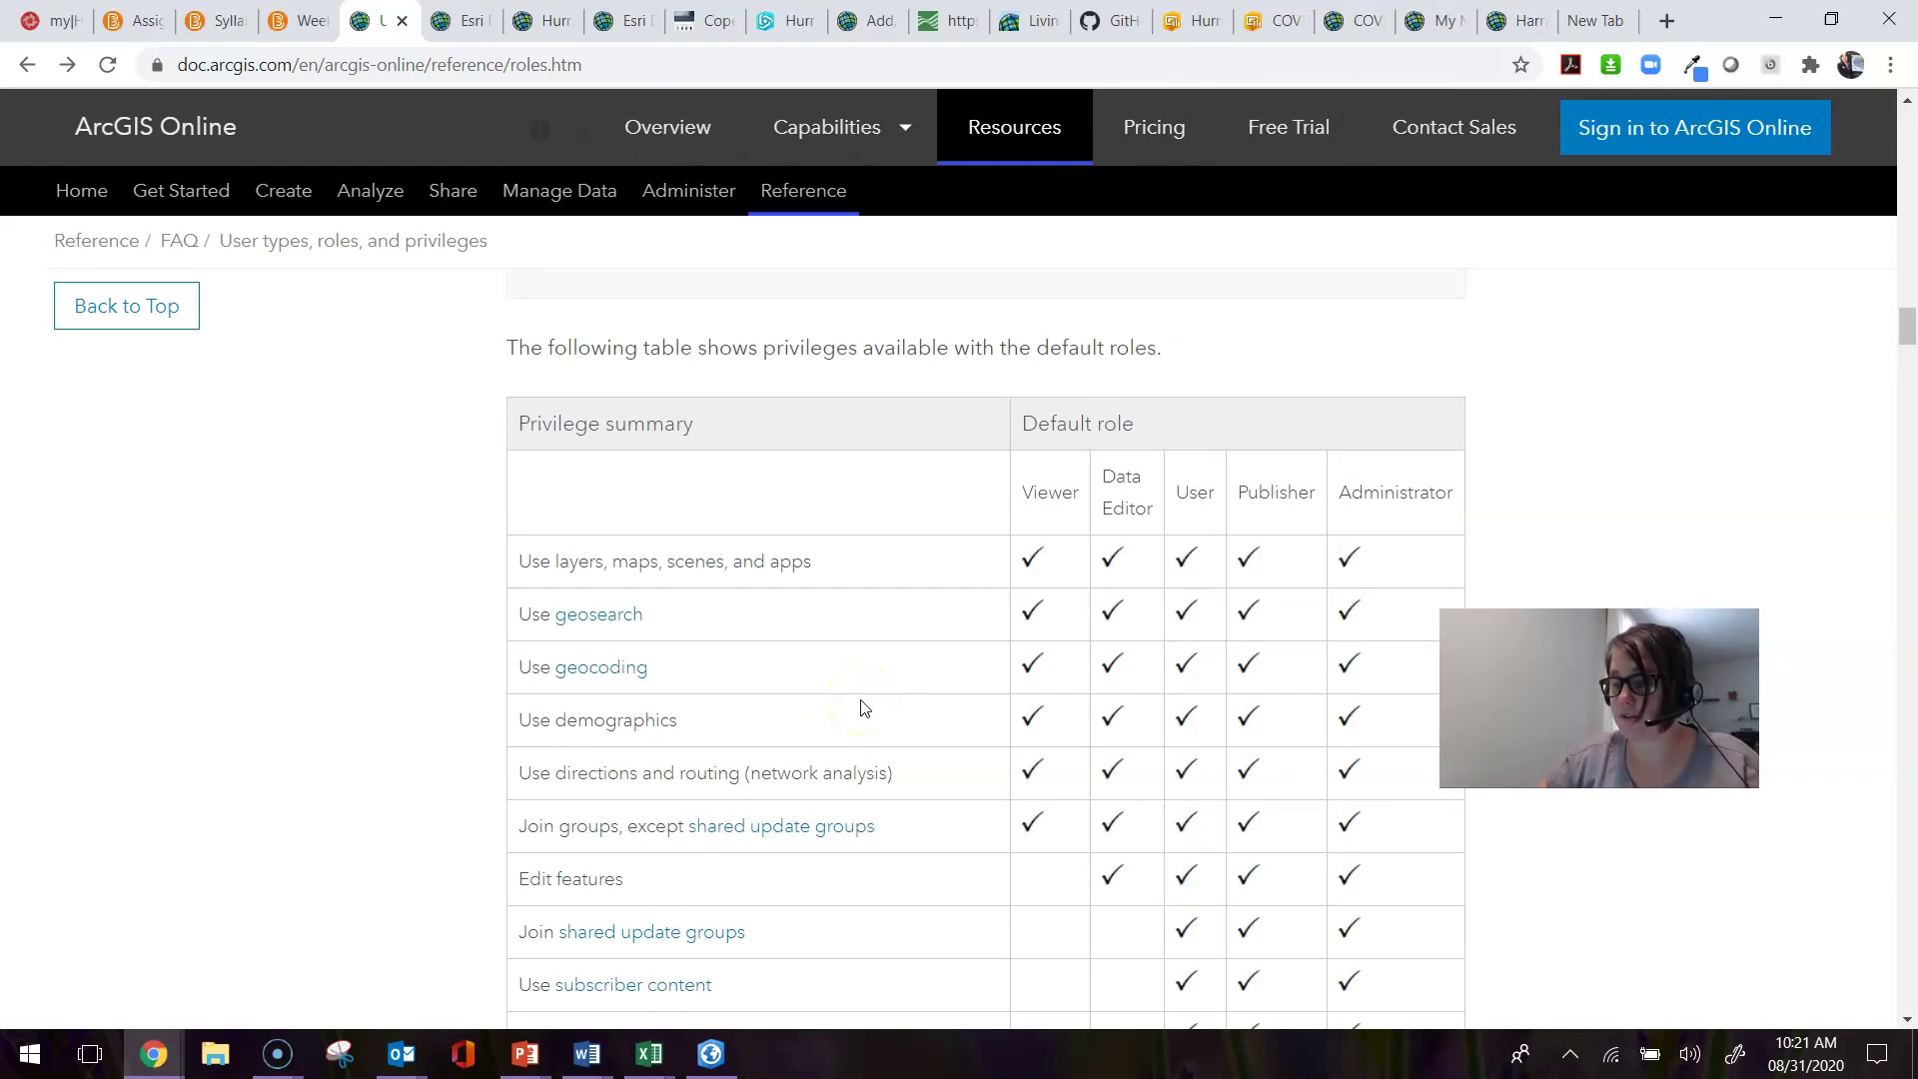
scroll(861, 709, down, 1)
scroll(861, 711, down, 6)
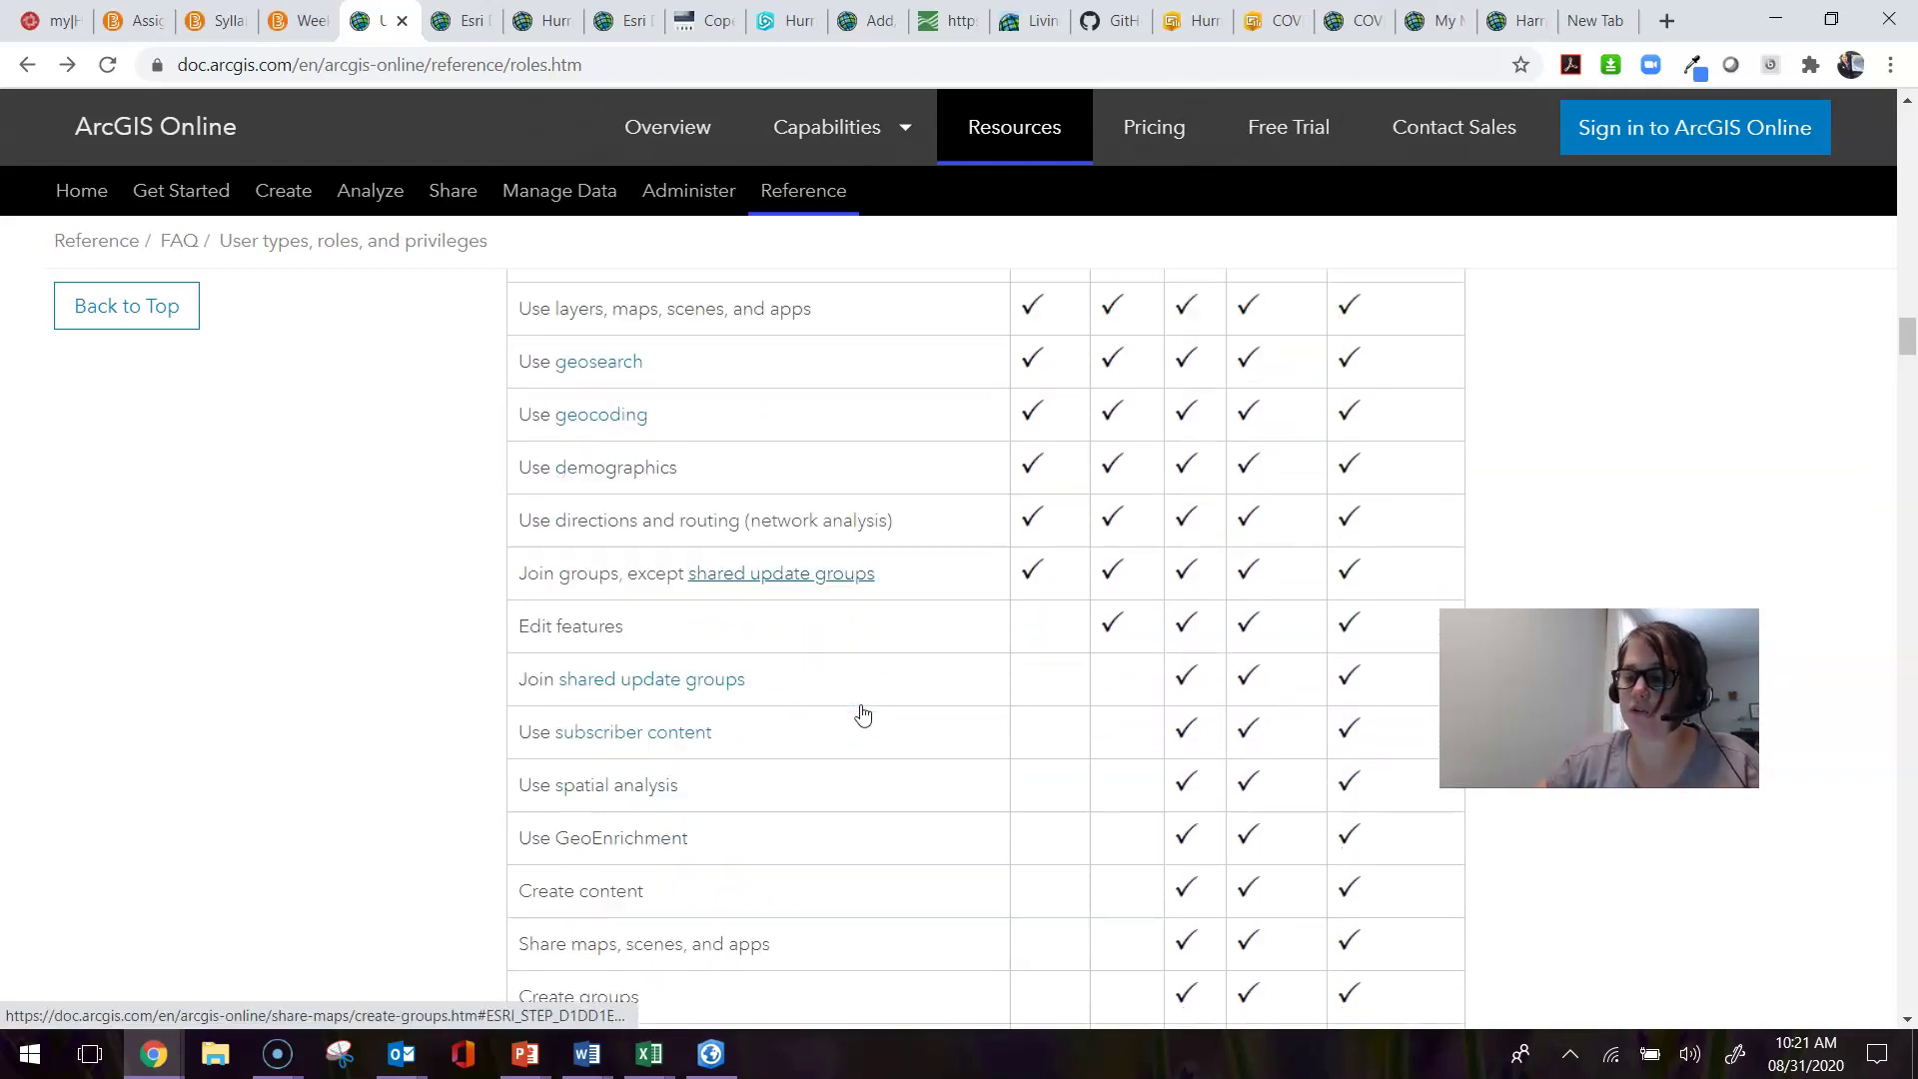
scroll(863, 713, down, 12)
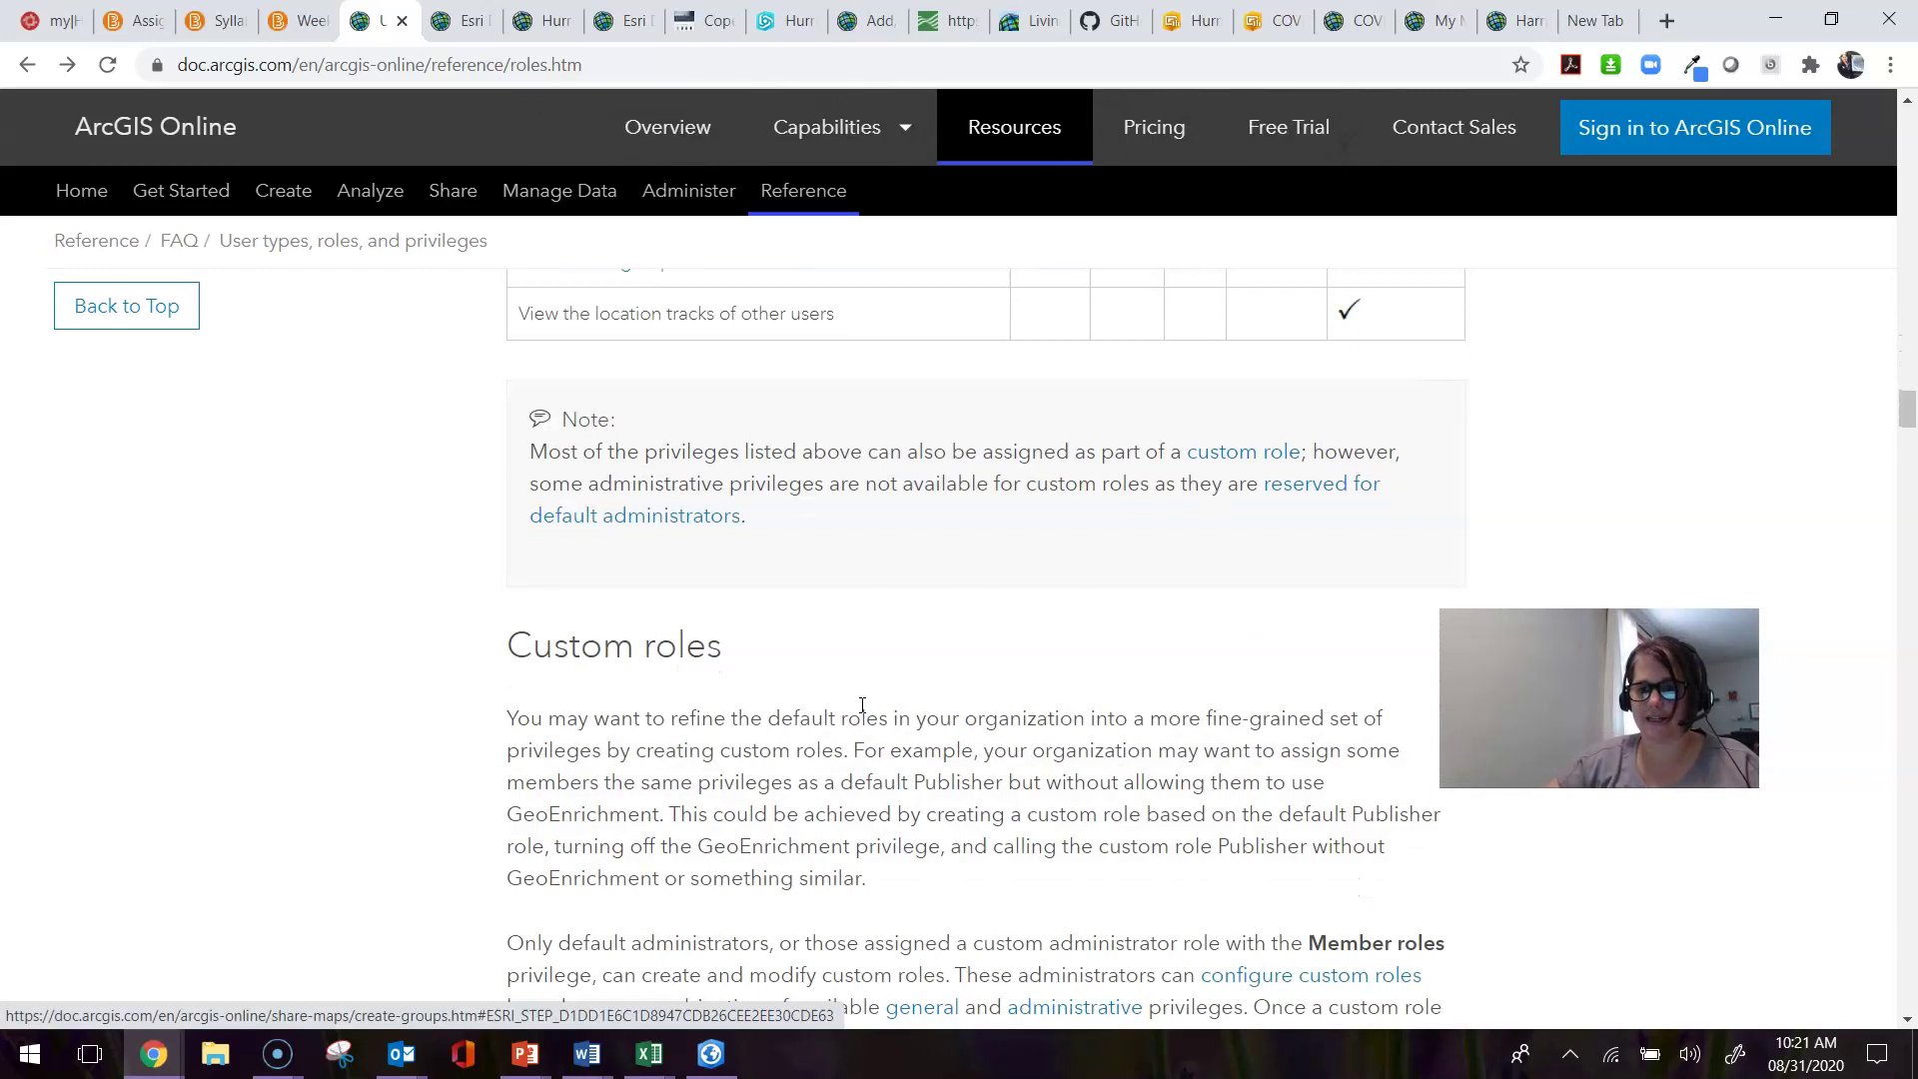
- Read the Custom roles paragraphs and continue past Privileges to the General privileges table
scroll(861, 704, down, 6)
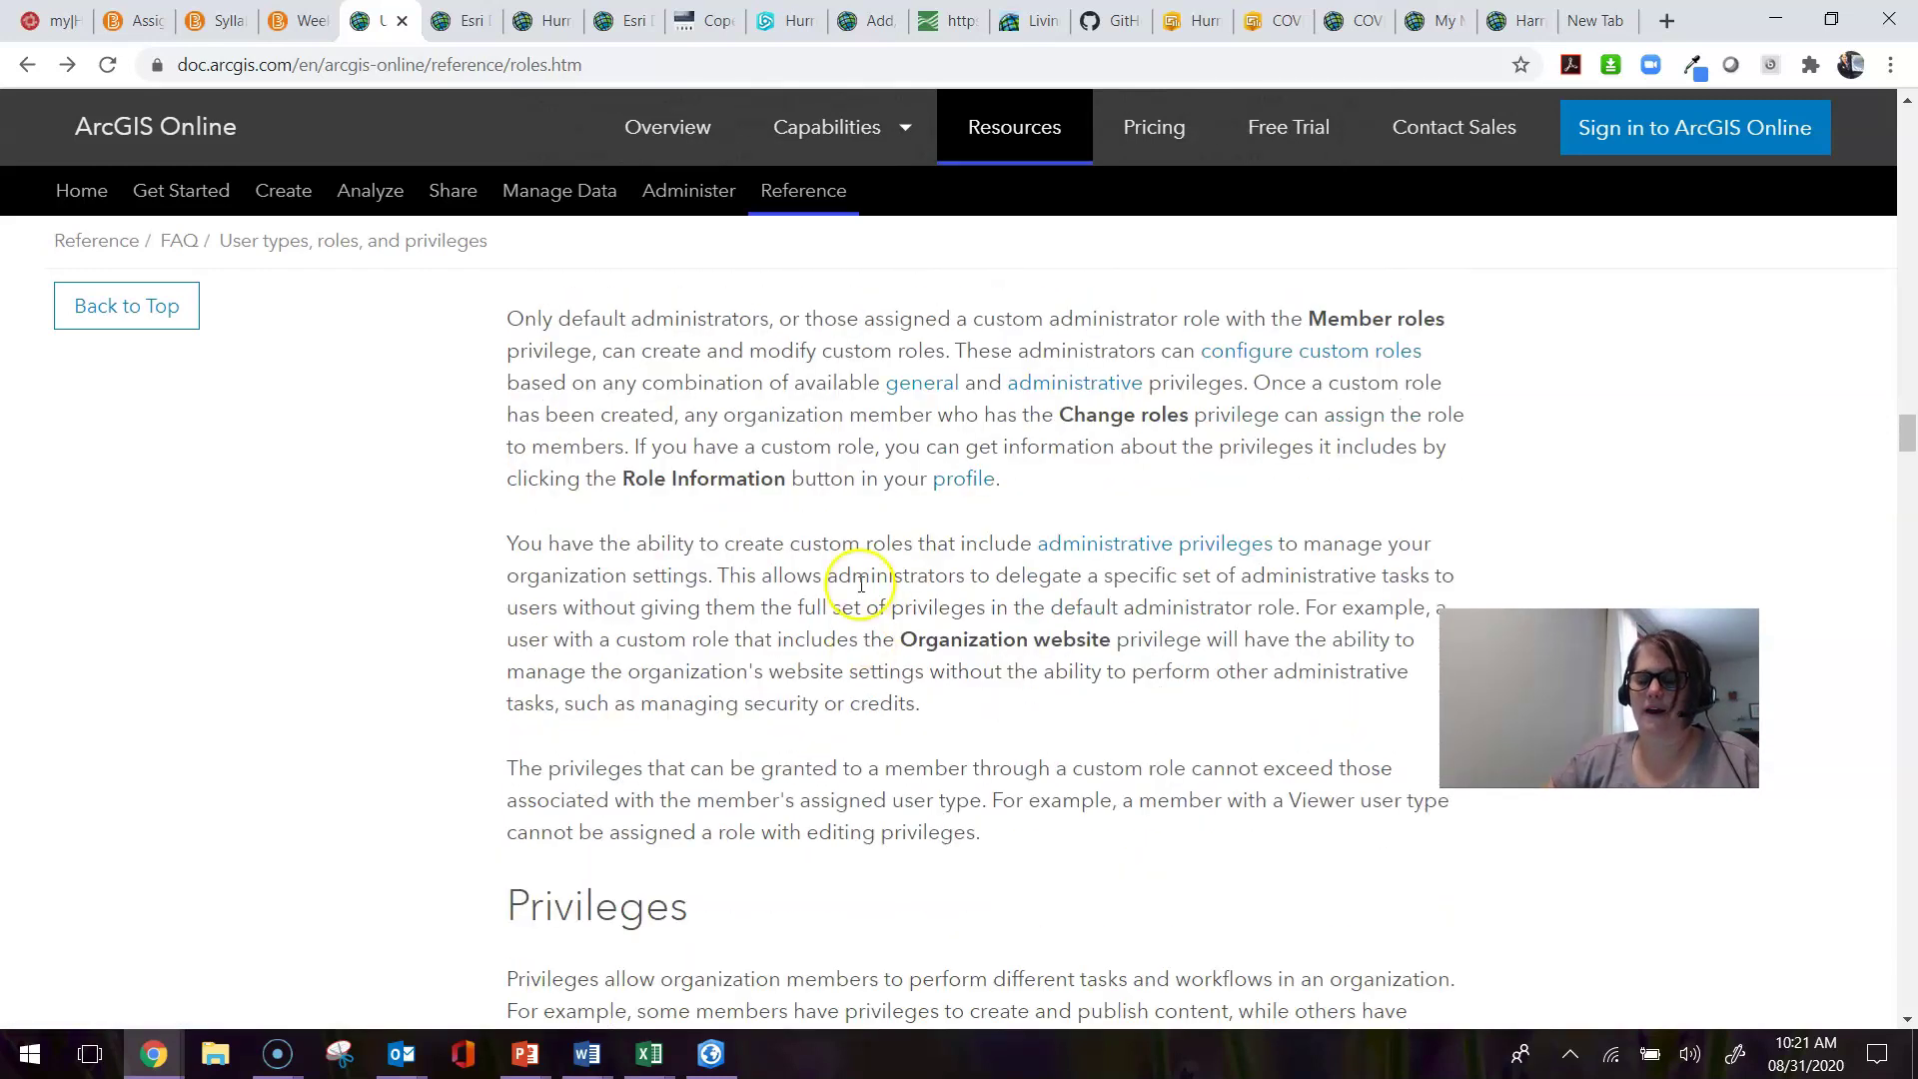
scroll(861, 584, up, 5)
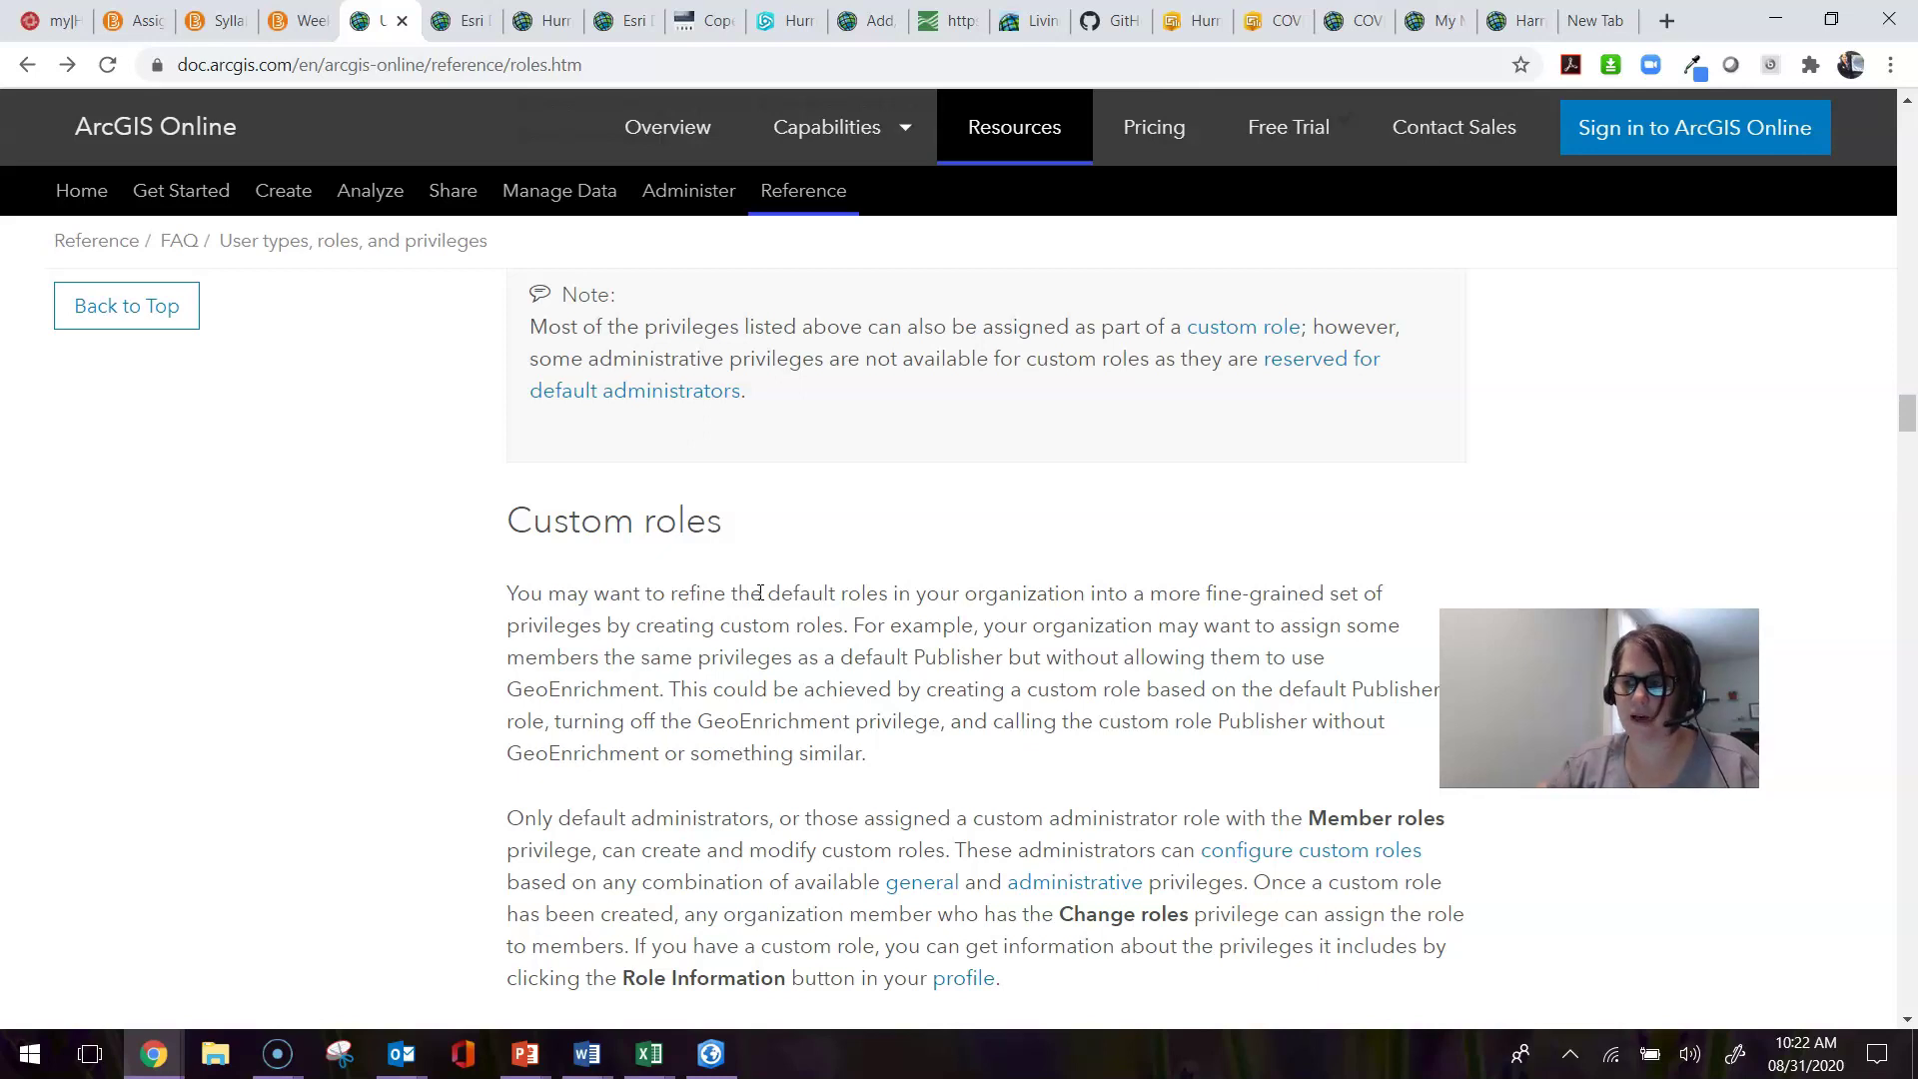
scroll(744, 565, down, 4)
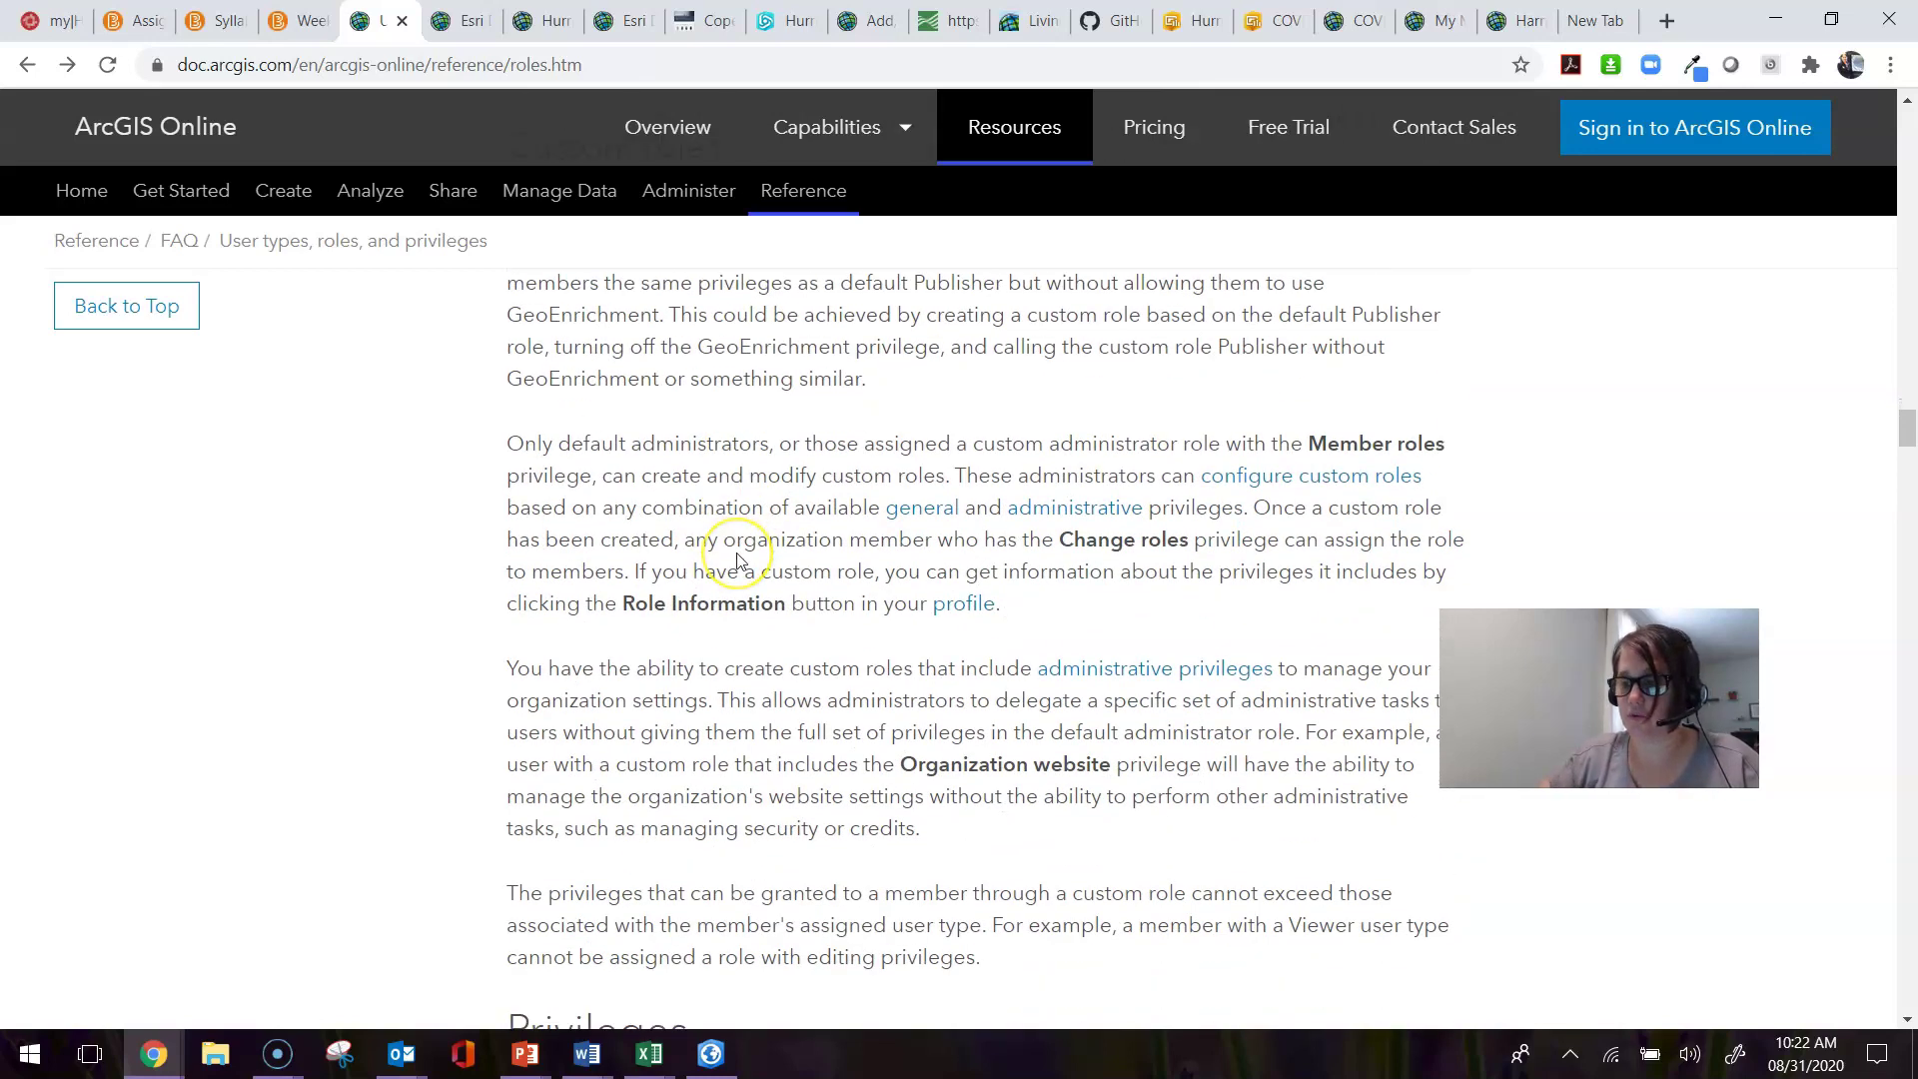
scroll(739, 560, down, 9)
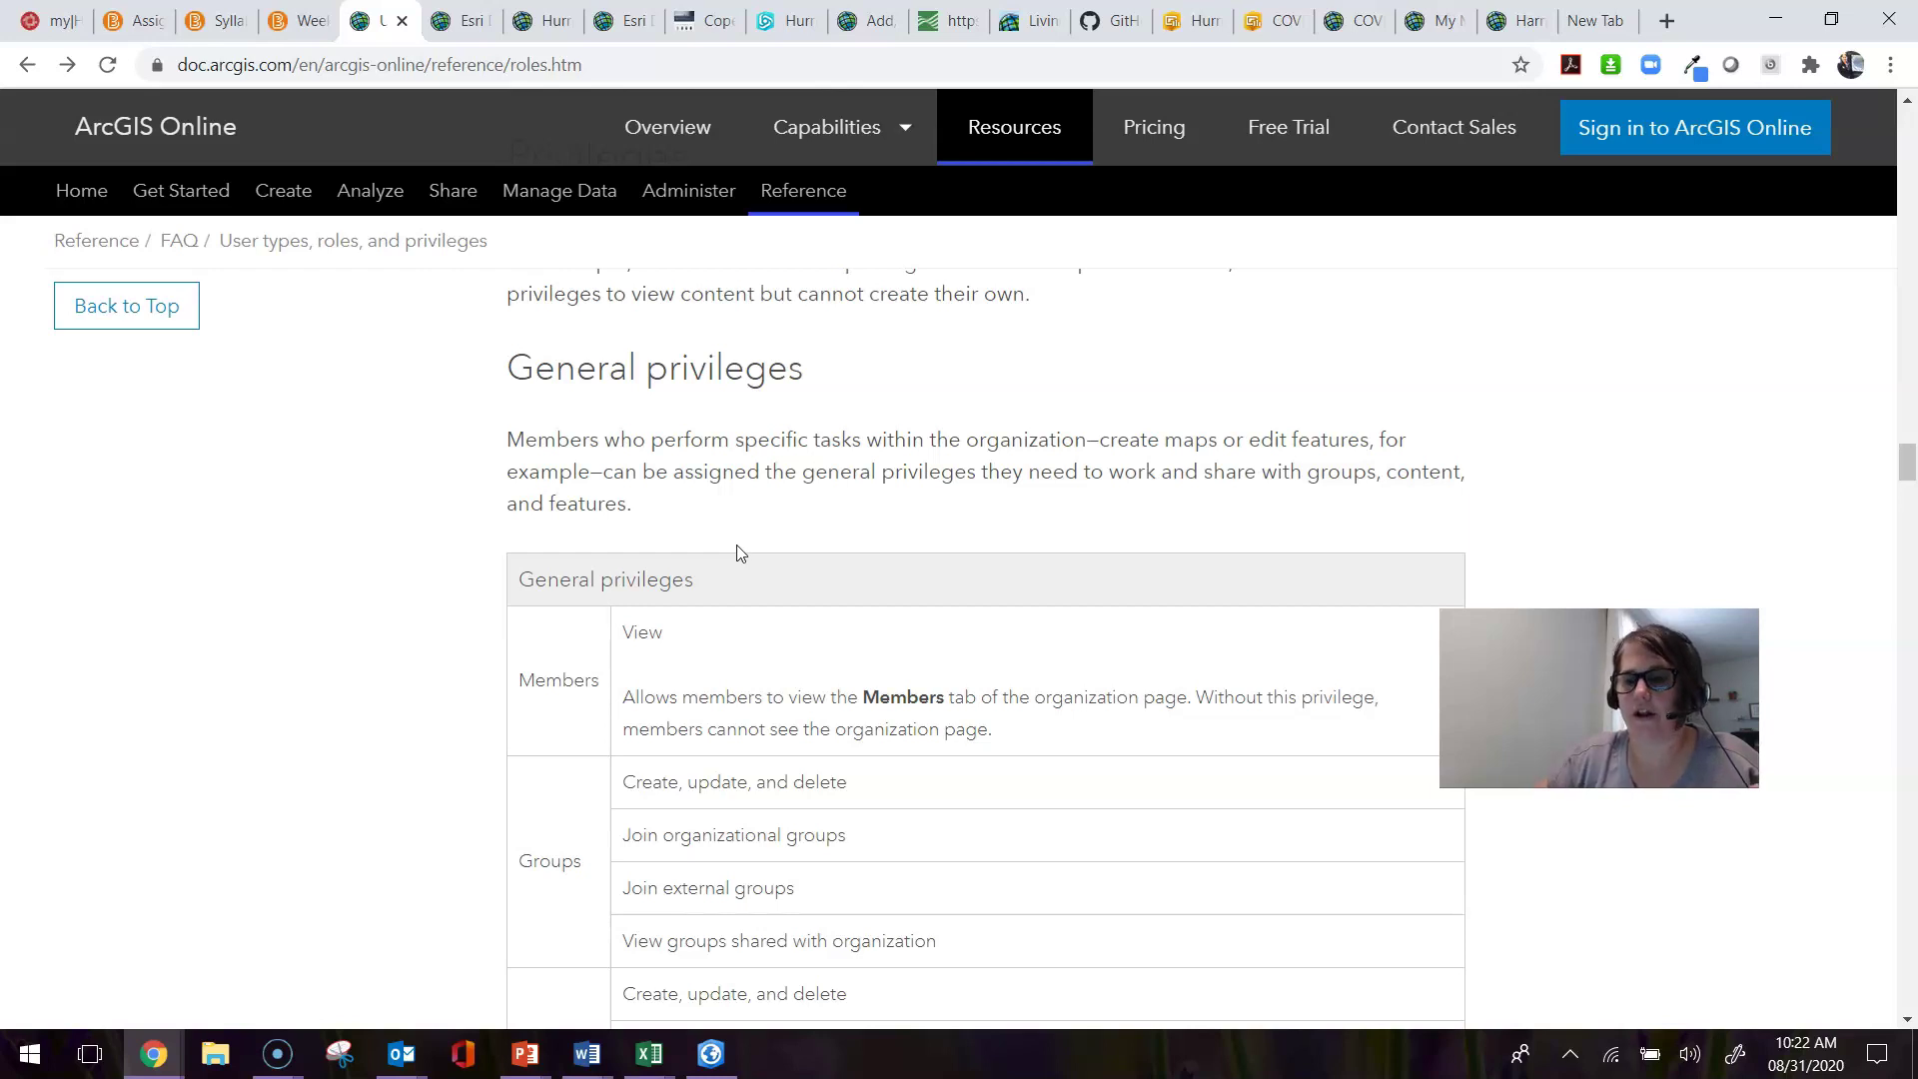
- Read the Members, Groups, Content, Sharing, Premium Content and Features privileges down to Administrative privileges
scroll(740, 552, down, 1)
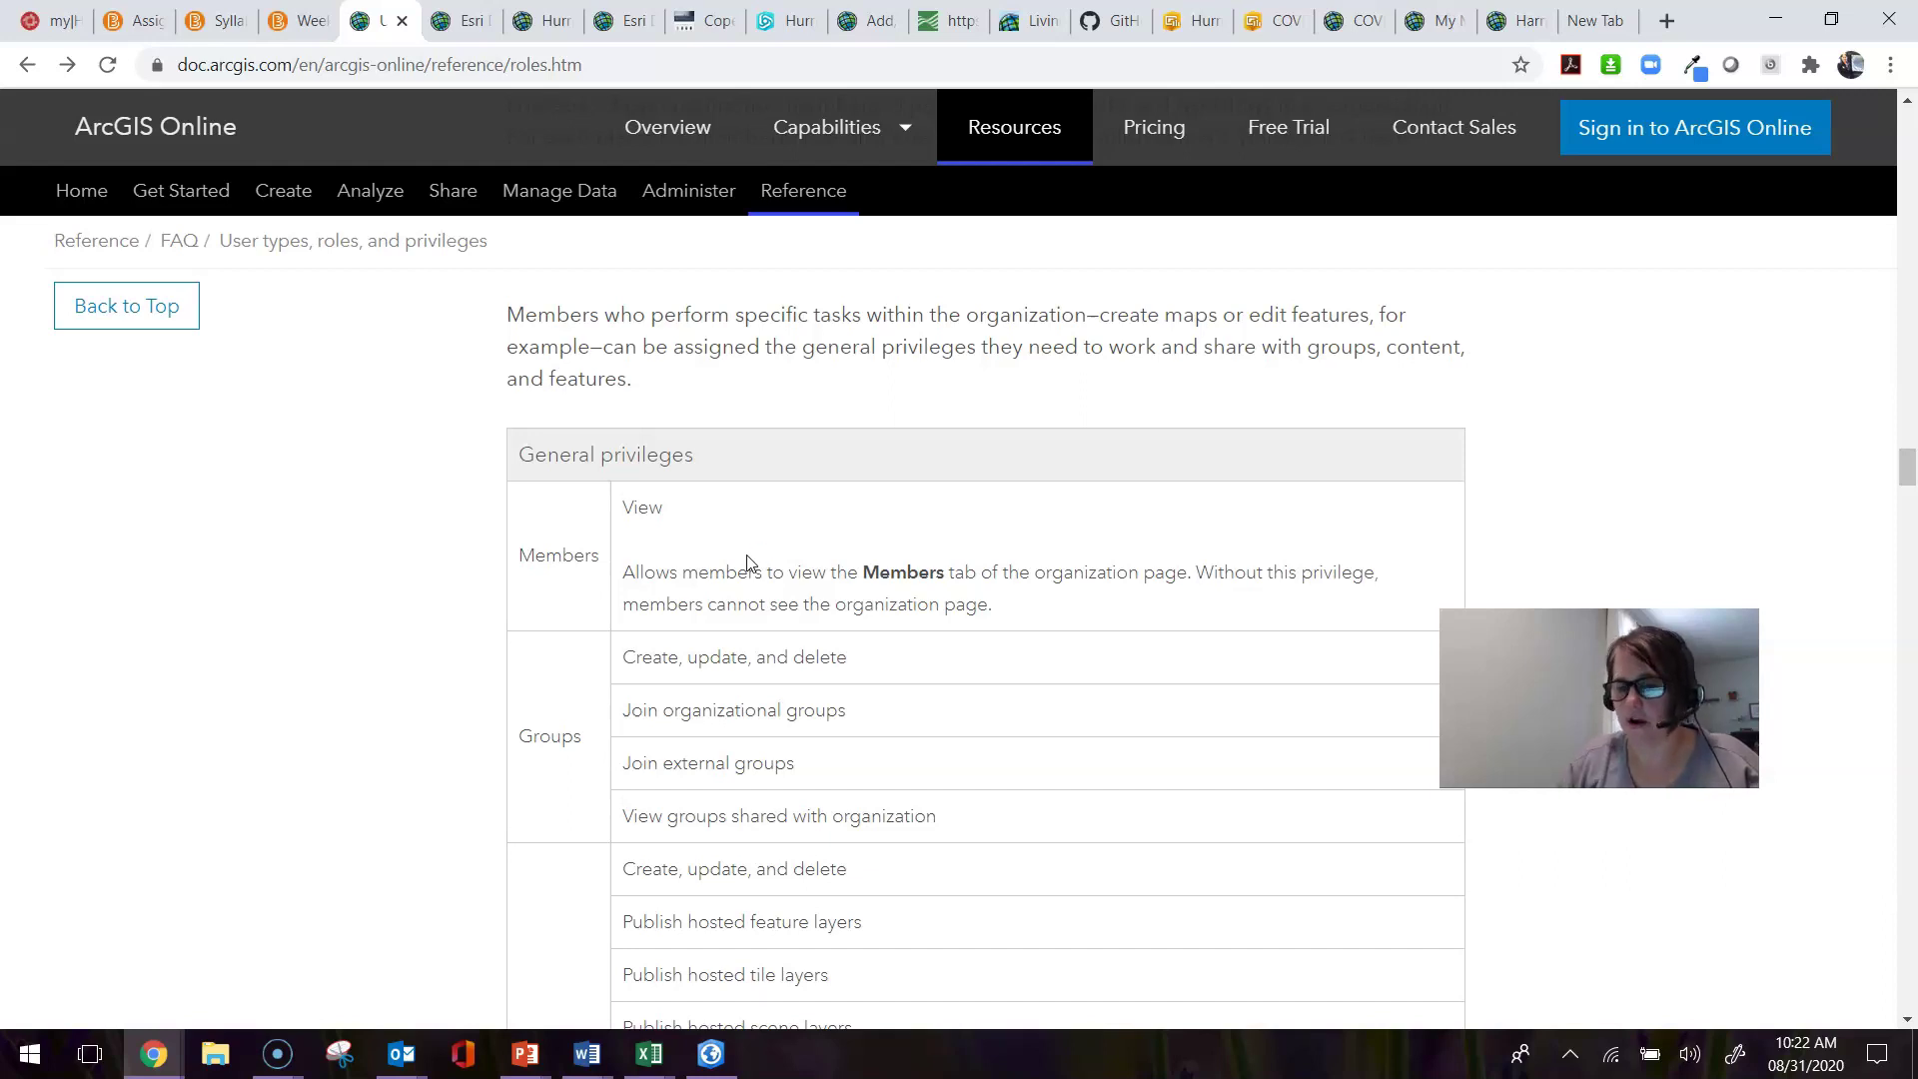
scroll(685, 505, down, 5)
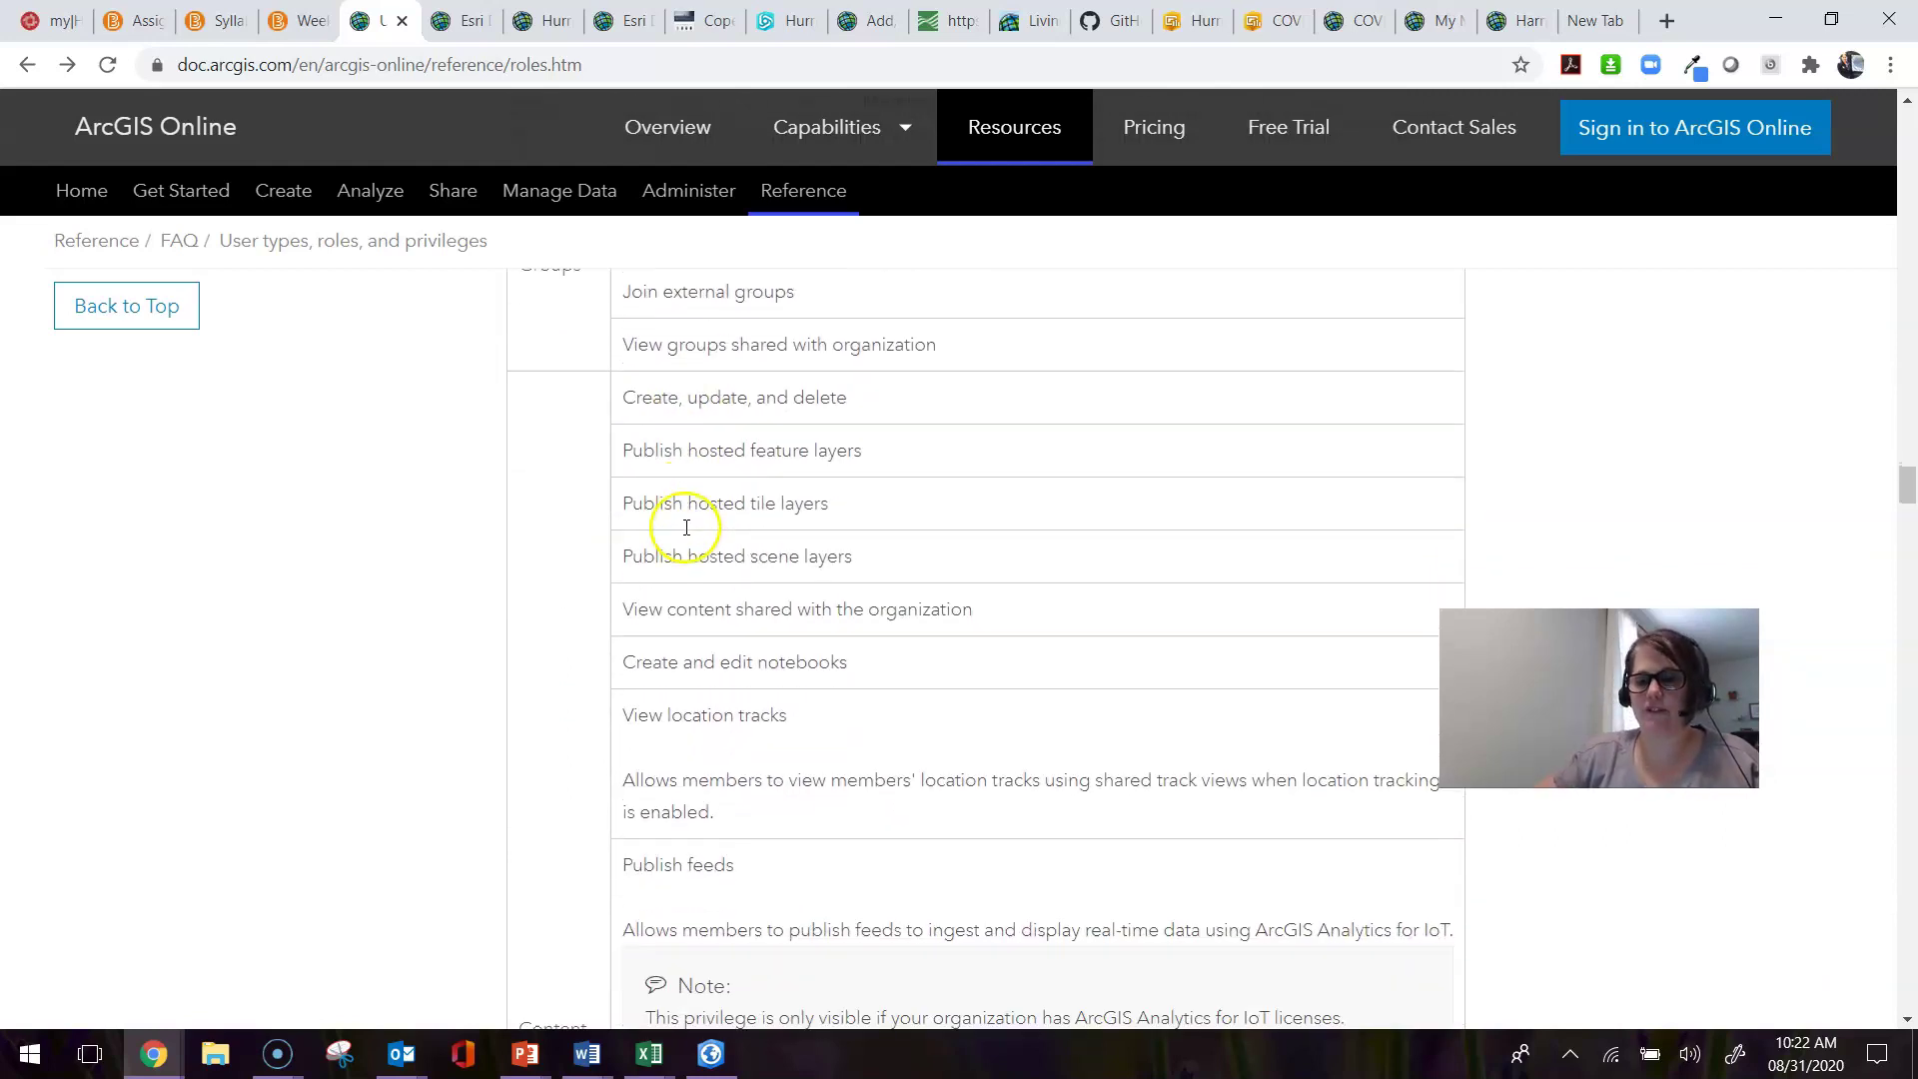
scroll(685, 539, down, 10)
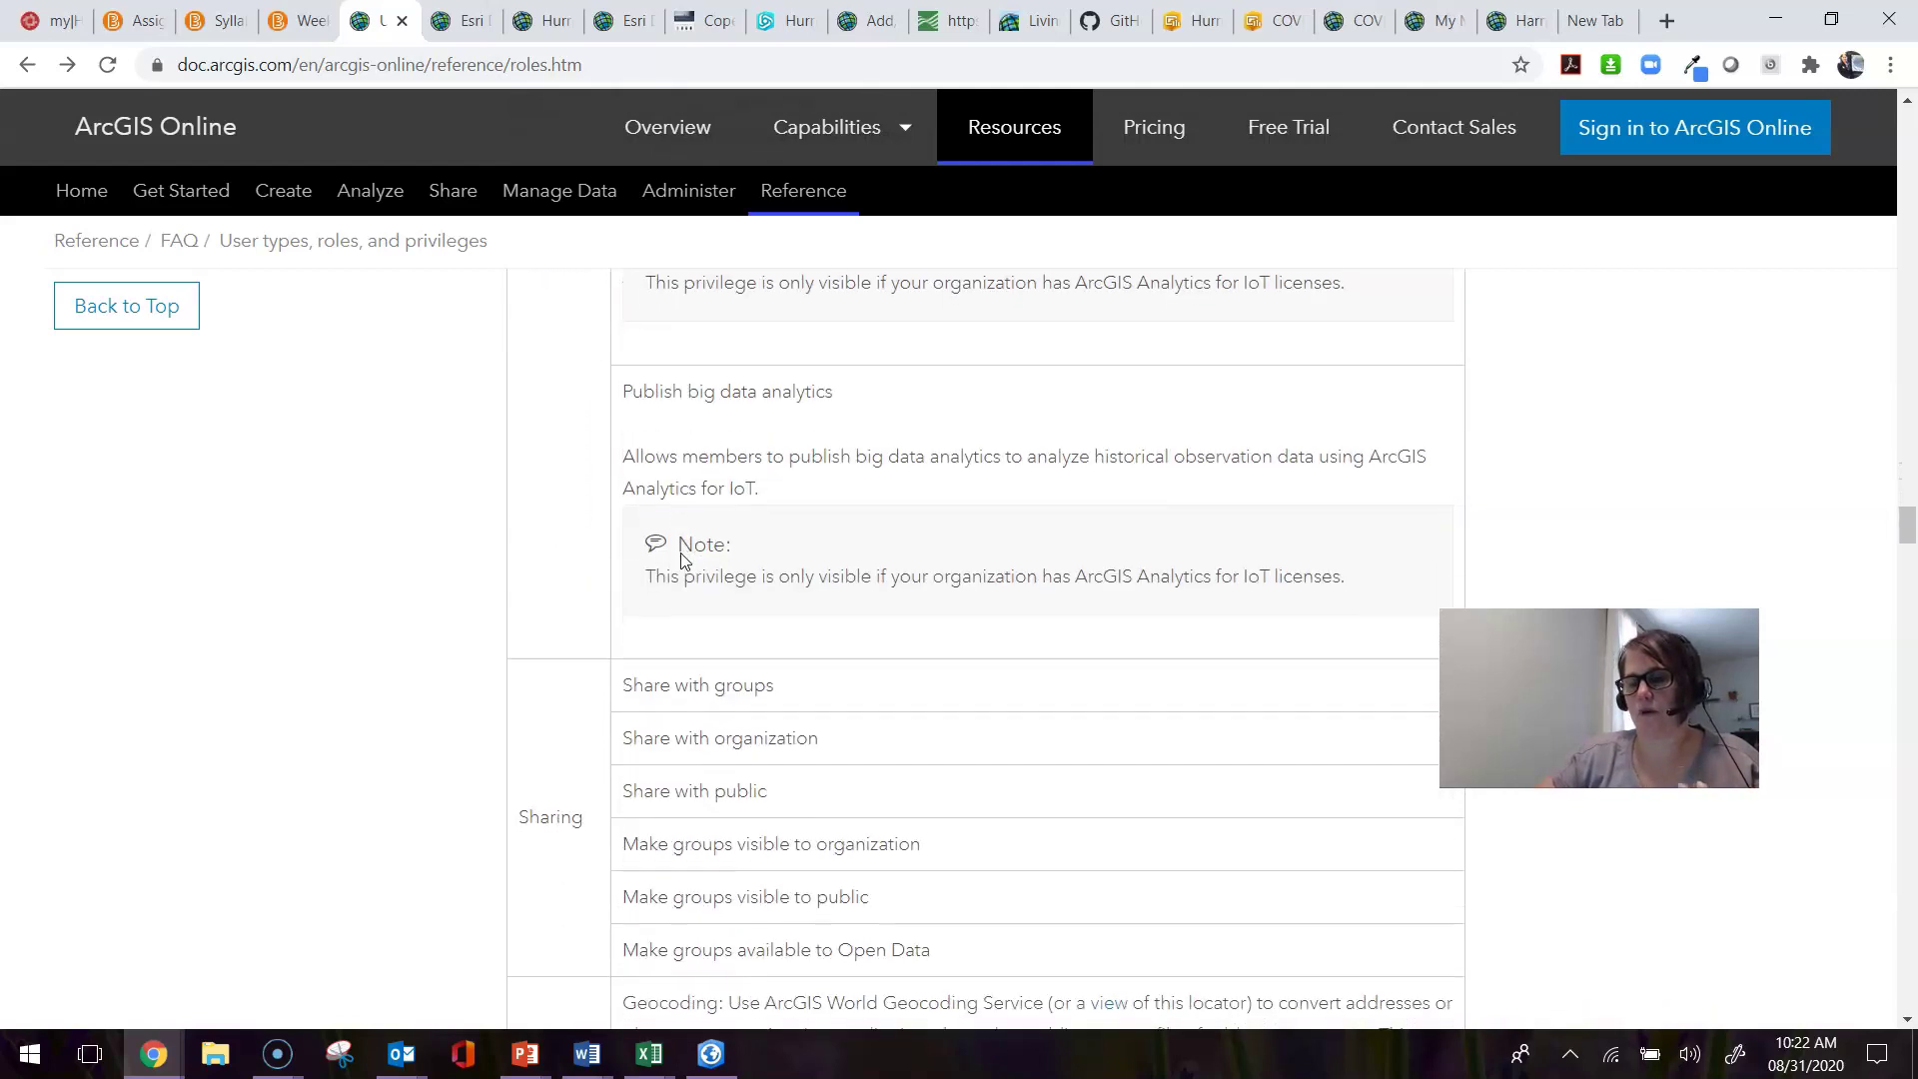
scroll(683, 559, down, 7)
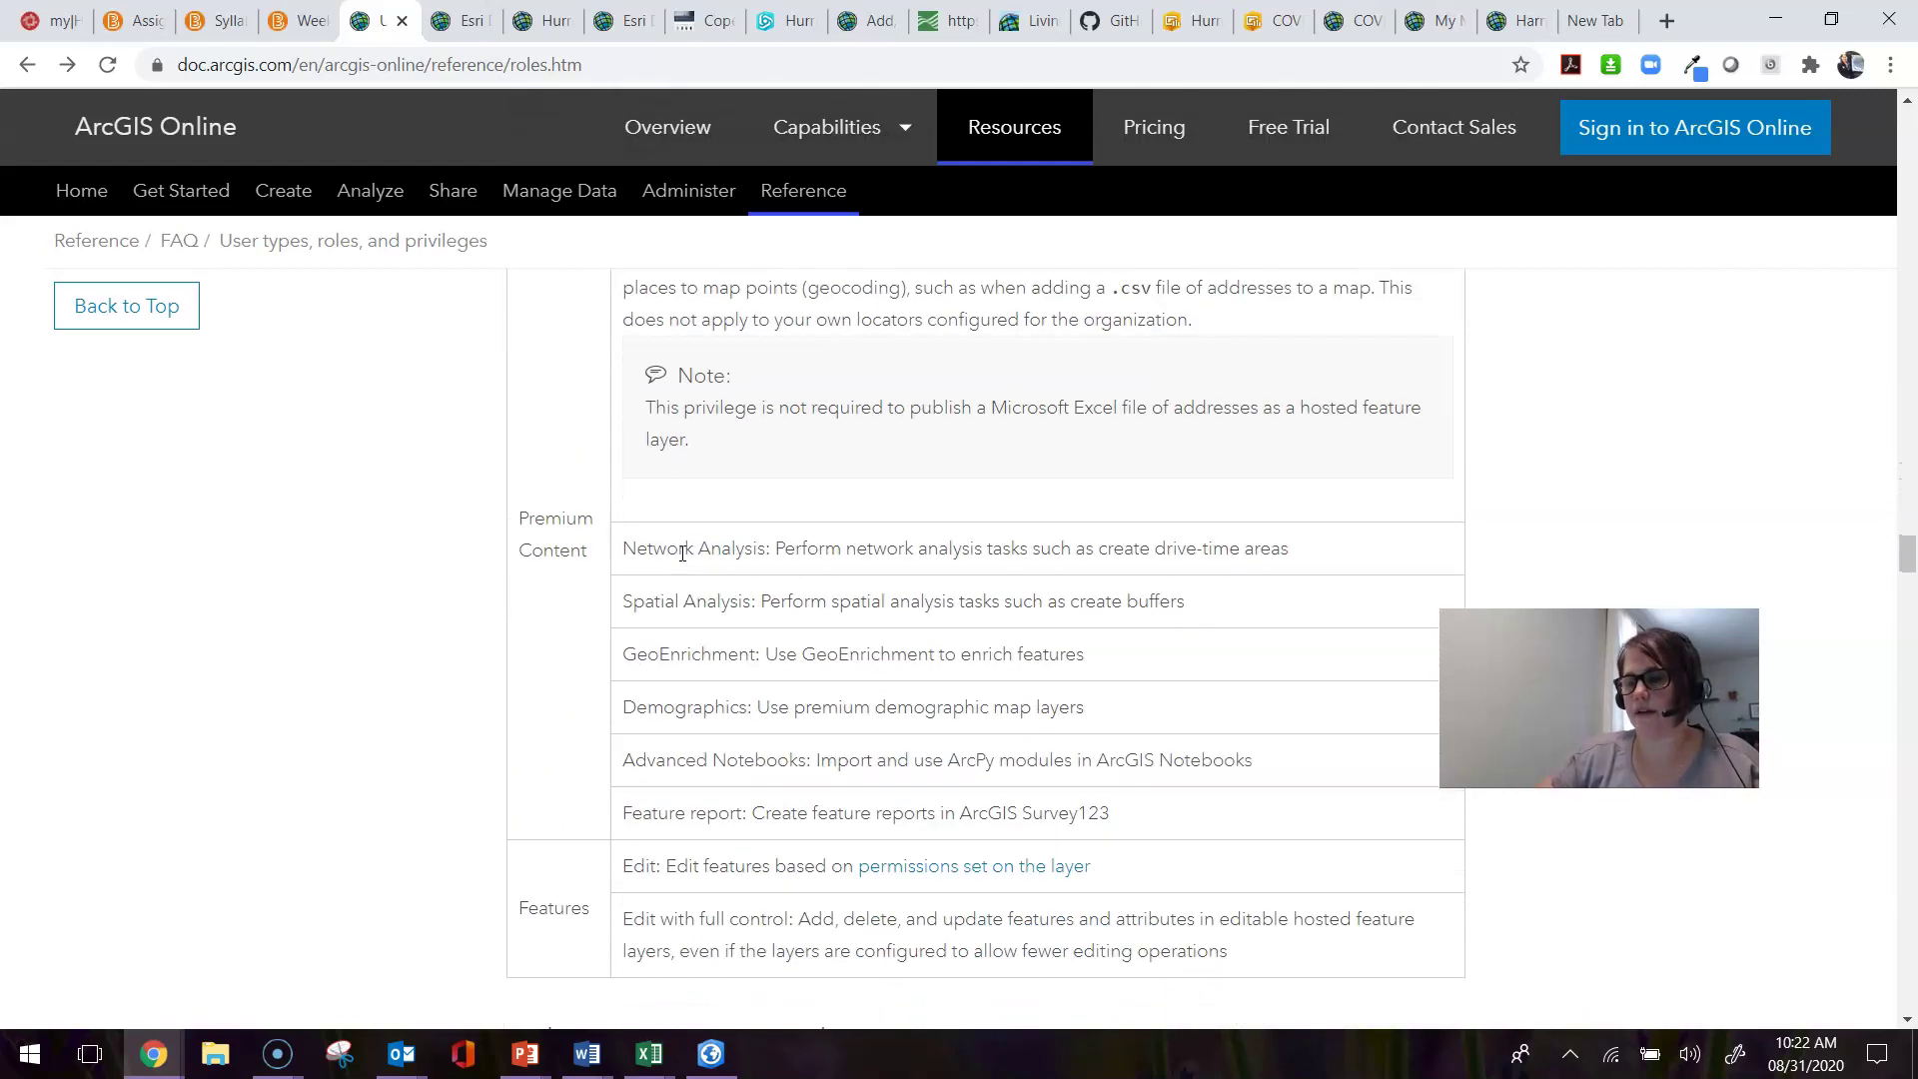
scroll(683, 555, down, 7)
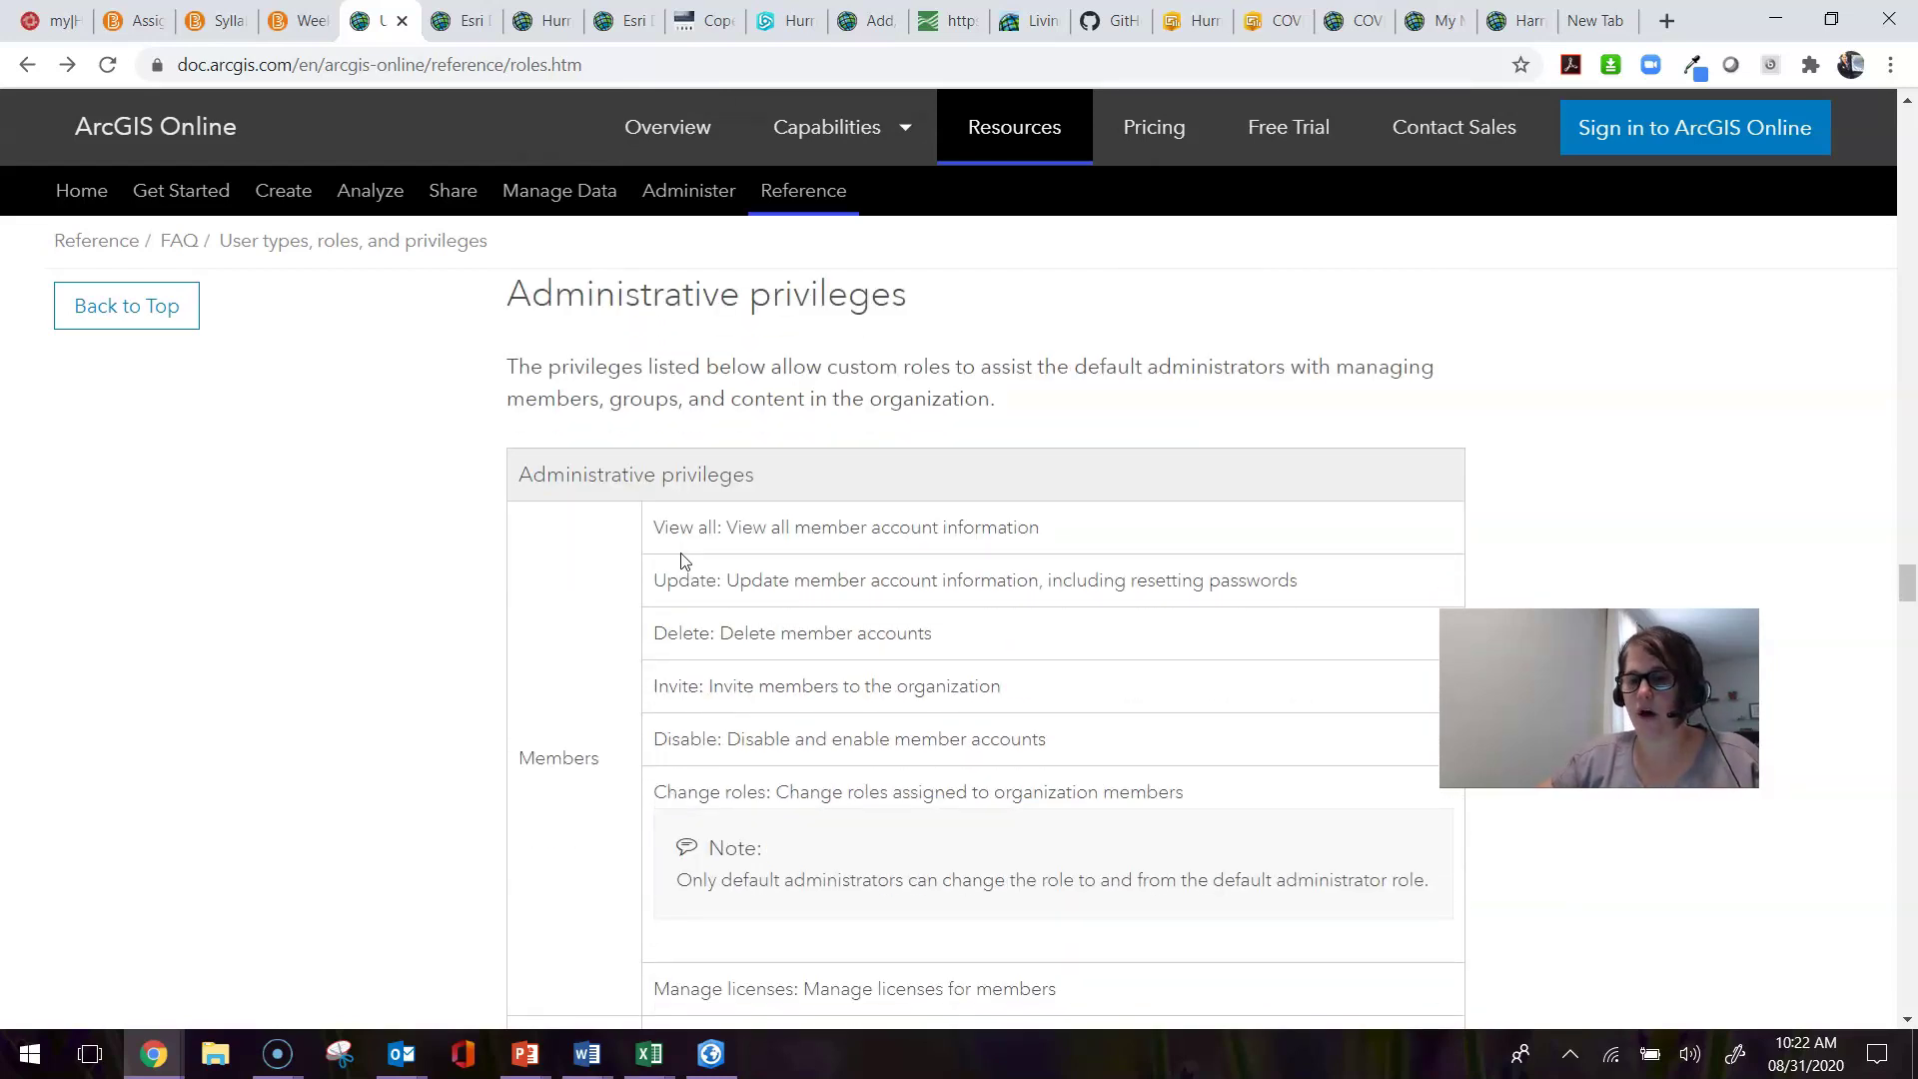
- Read past Marketplace subscriptions down to the Organization settings privileges
scroll(789, 769, down, 7)
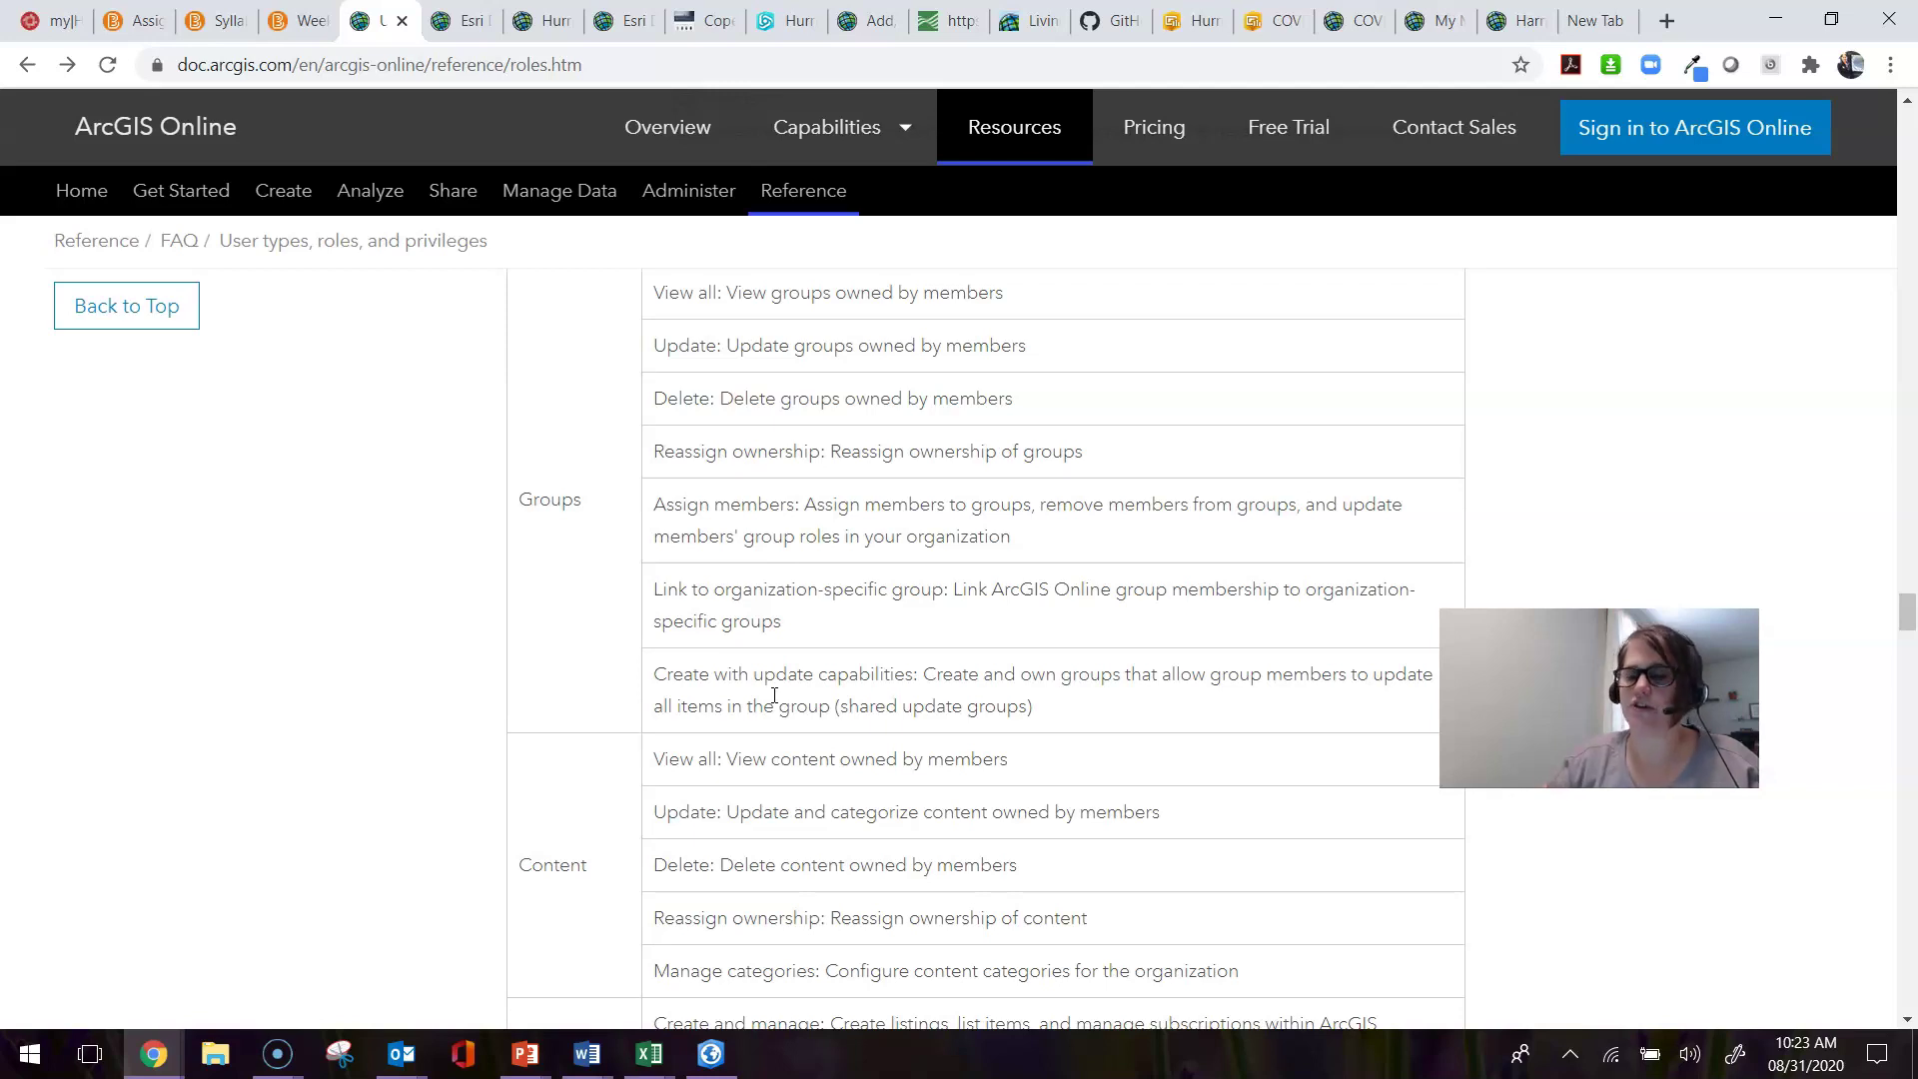
scroll(854, 659, down, 5)
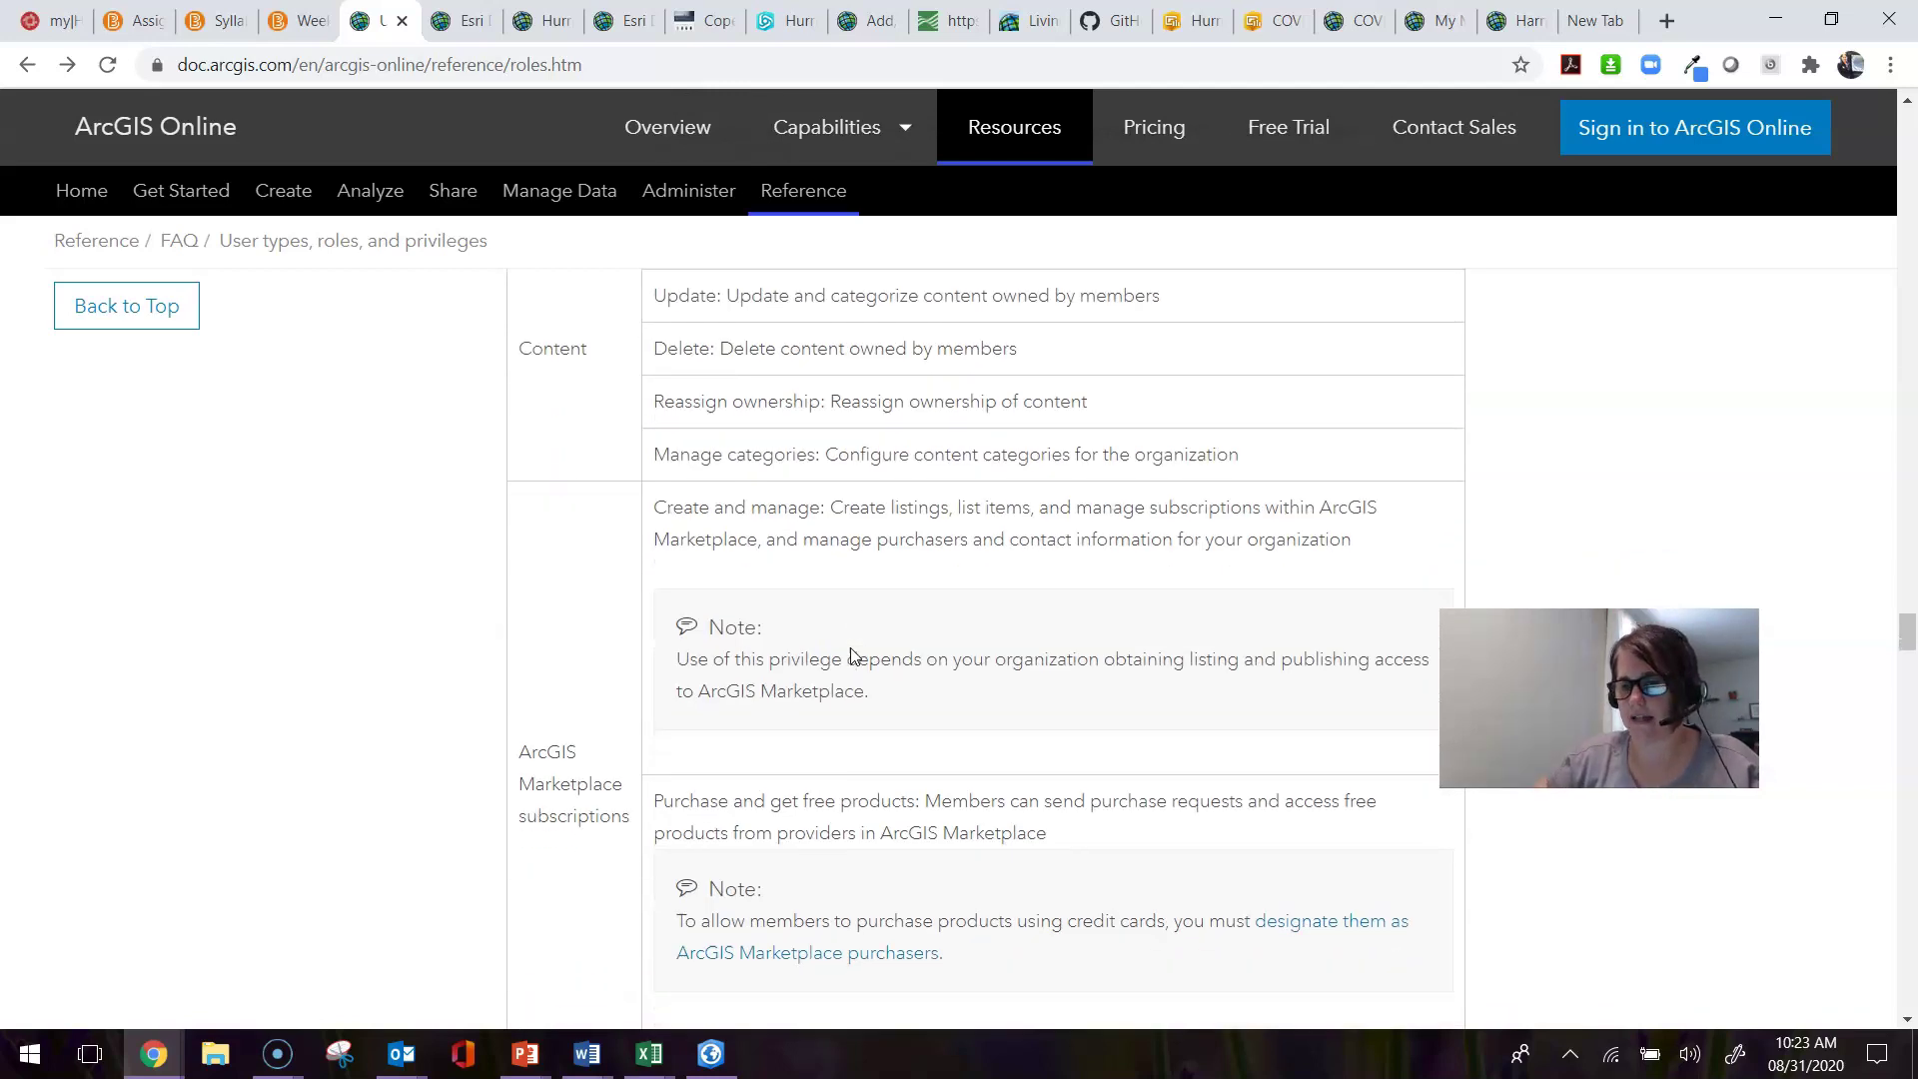
scroll(854, 659, down, 1)
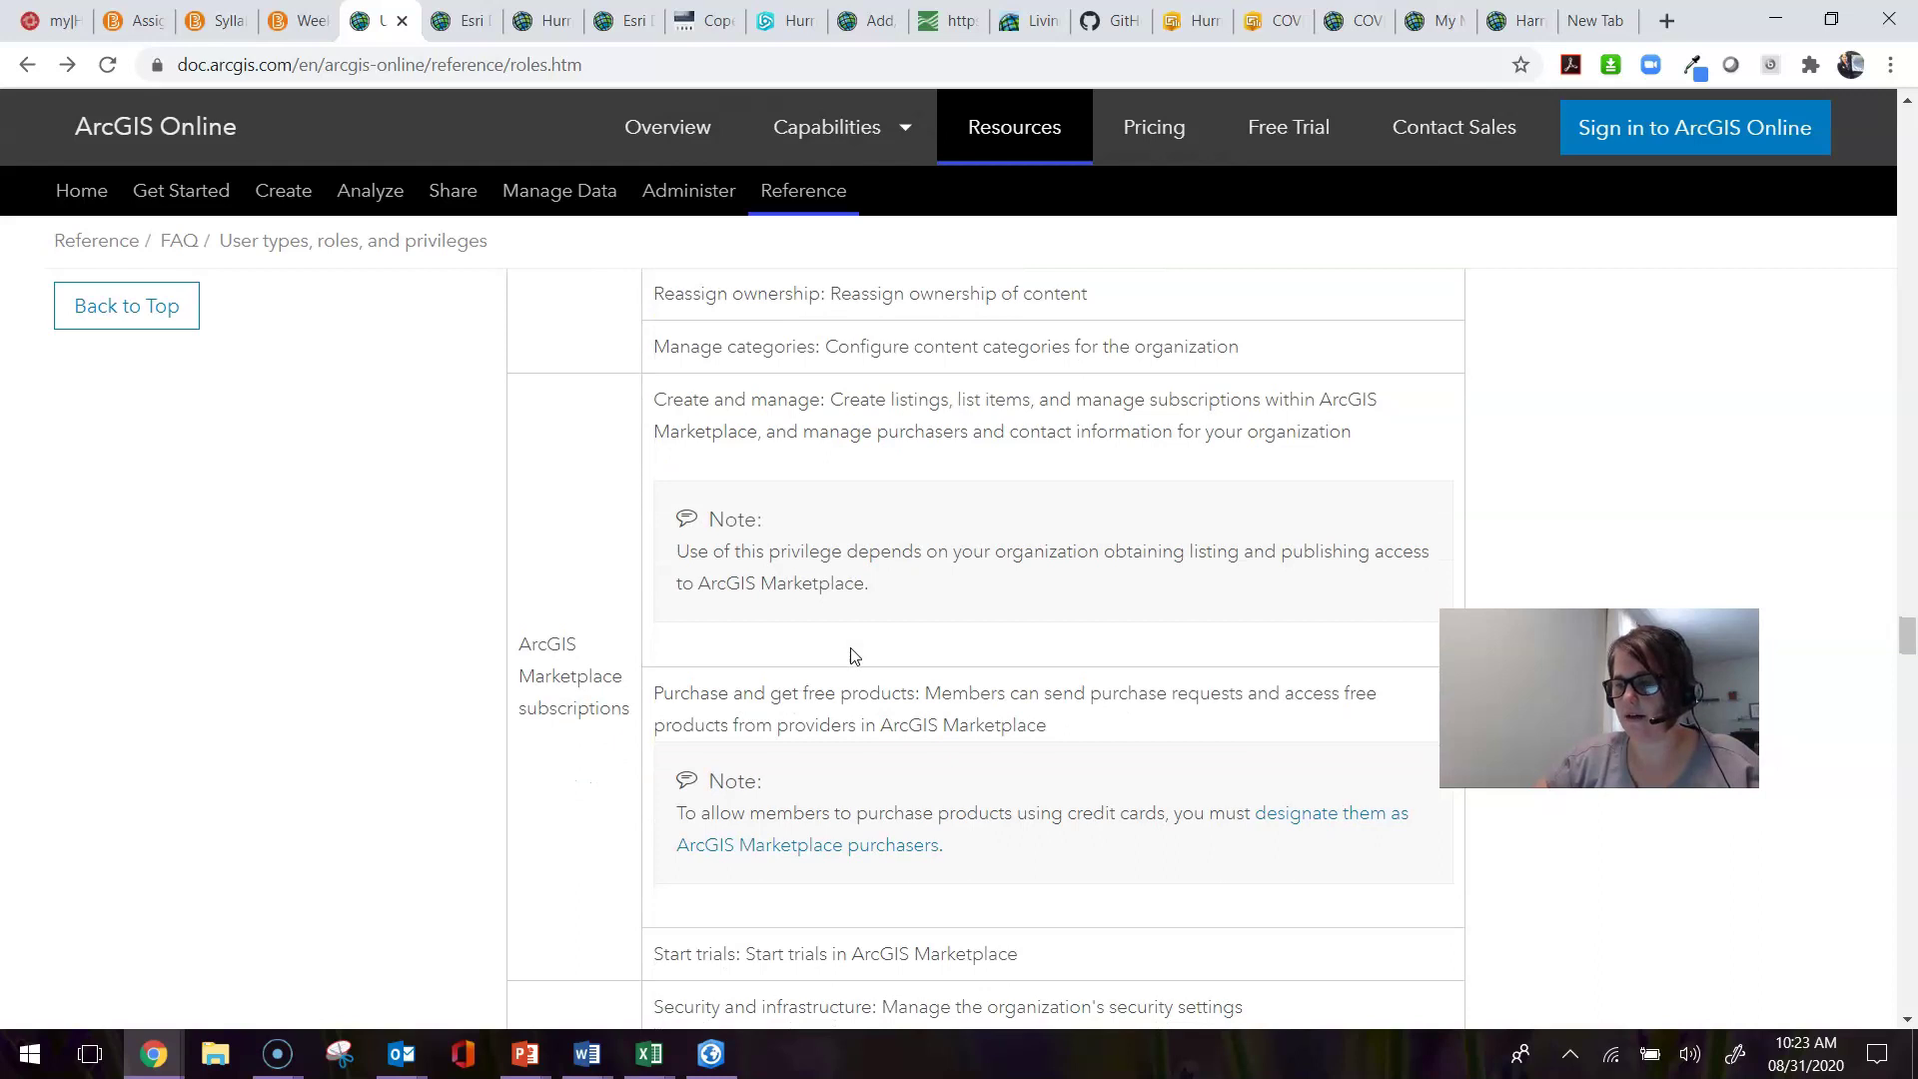
scroll(854, 655, down, 9)
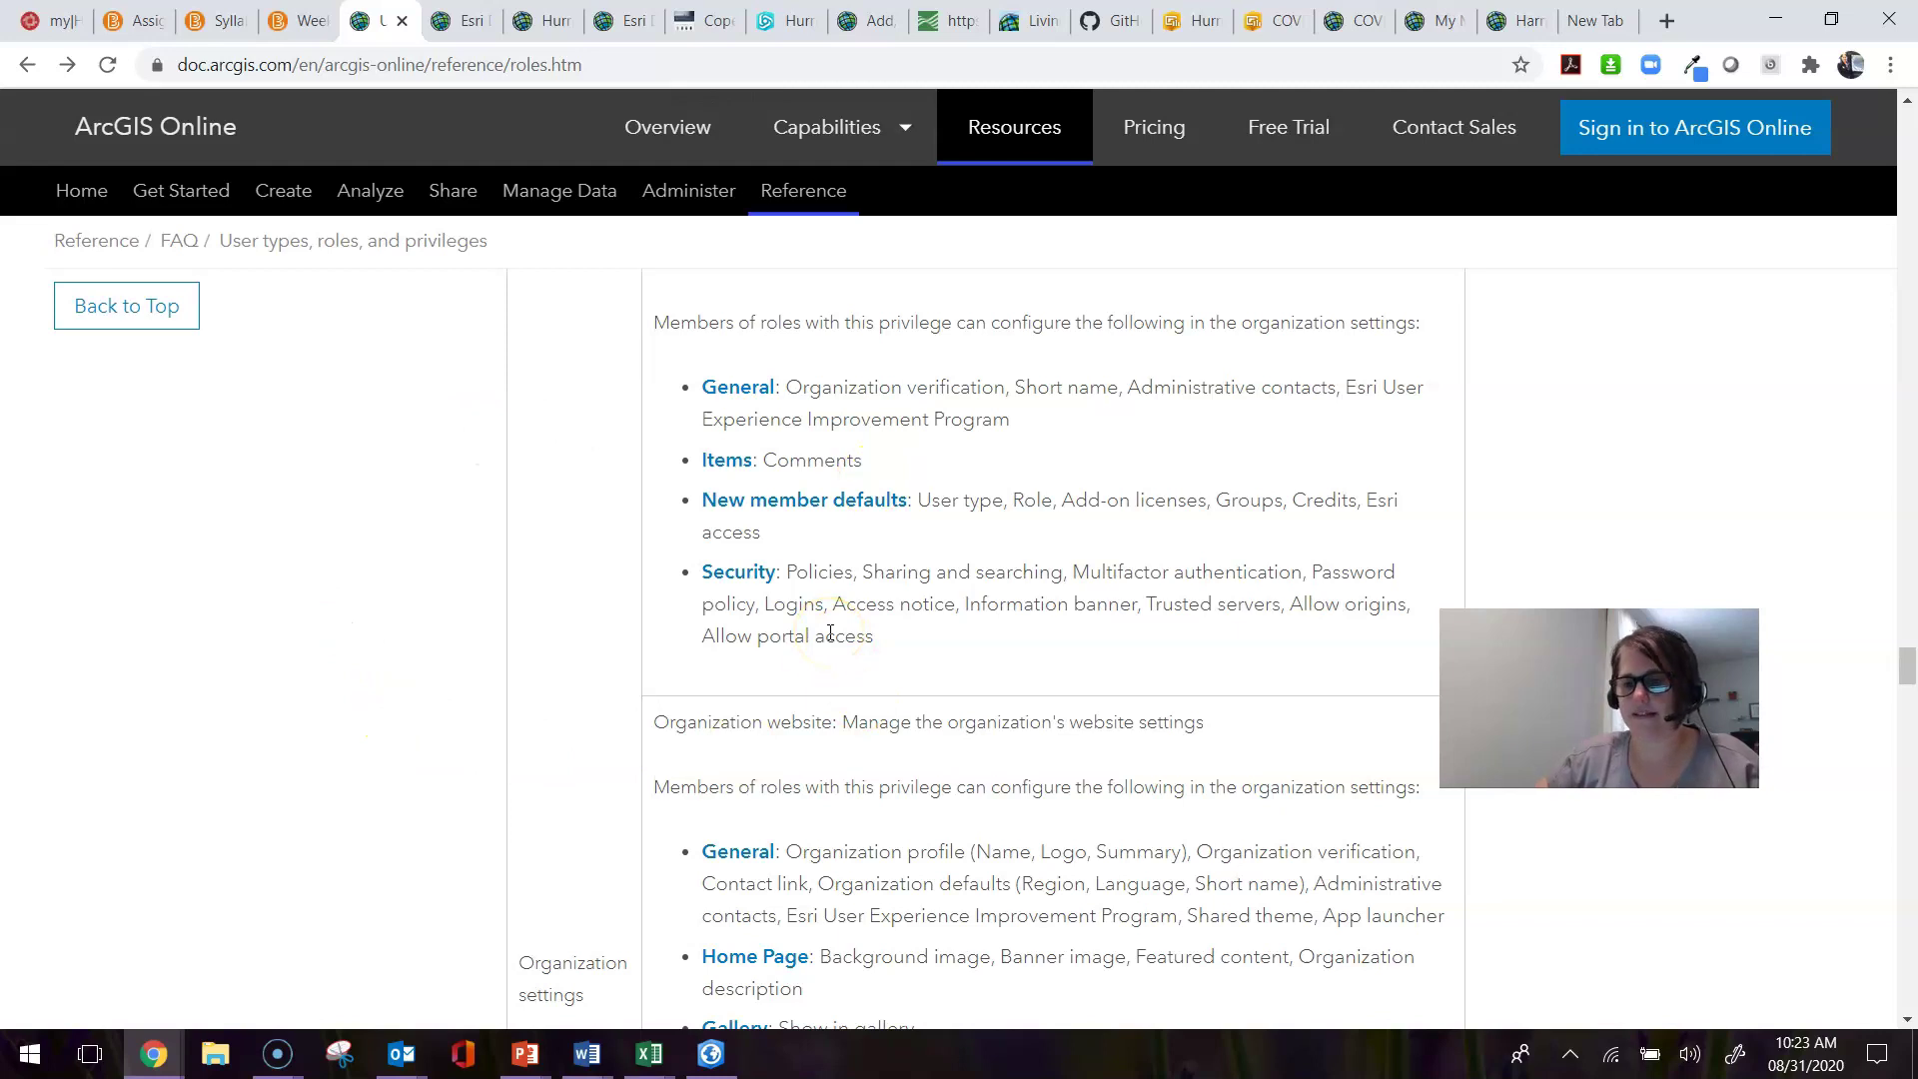
- Bring PowerPoint forward and present slide 2, Creating Custom Roles, full screen
mouse_move(543, 1063)
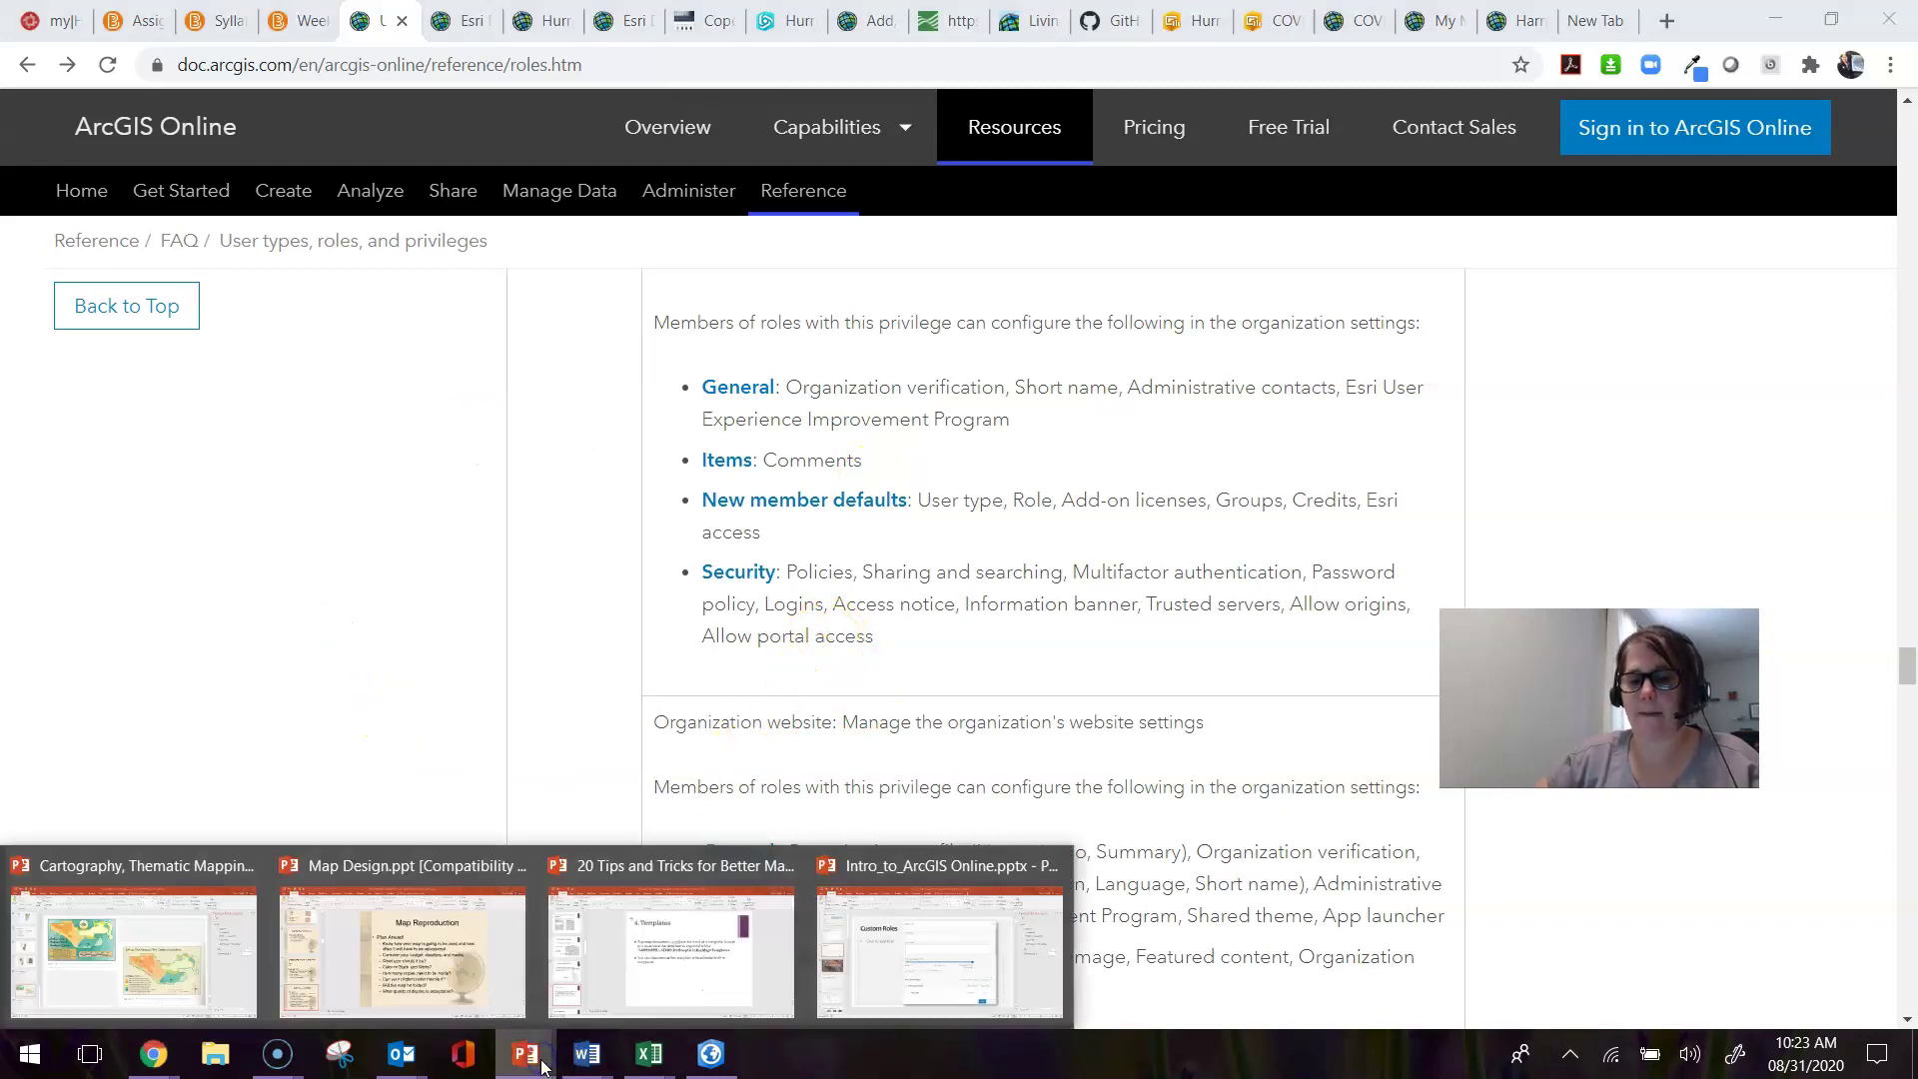
click(976, 954)
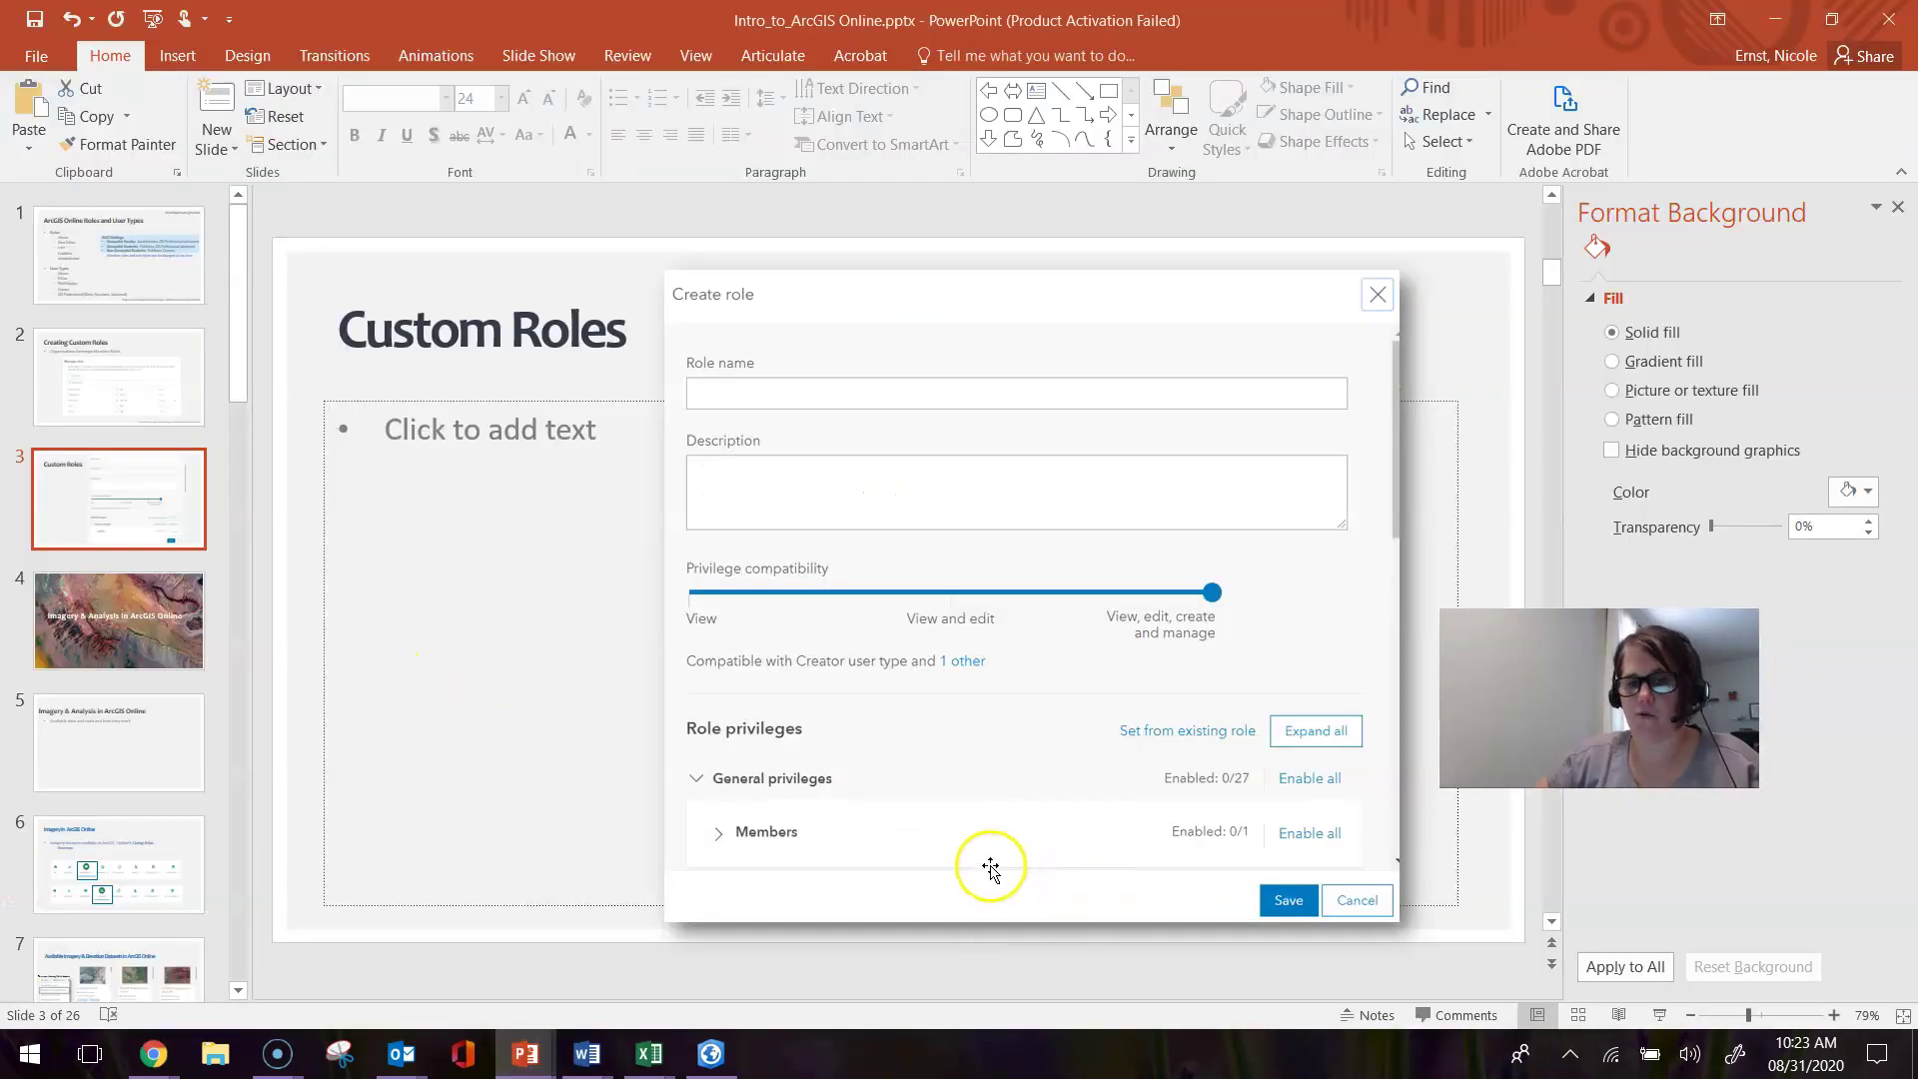
click(110, 347)
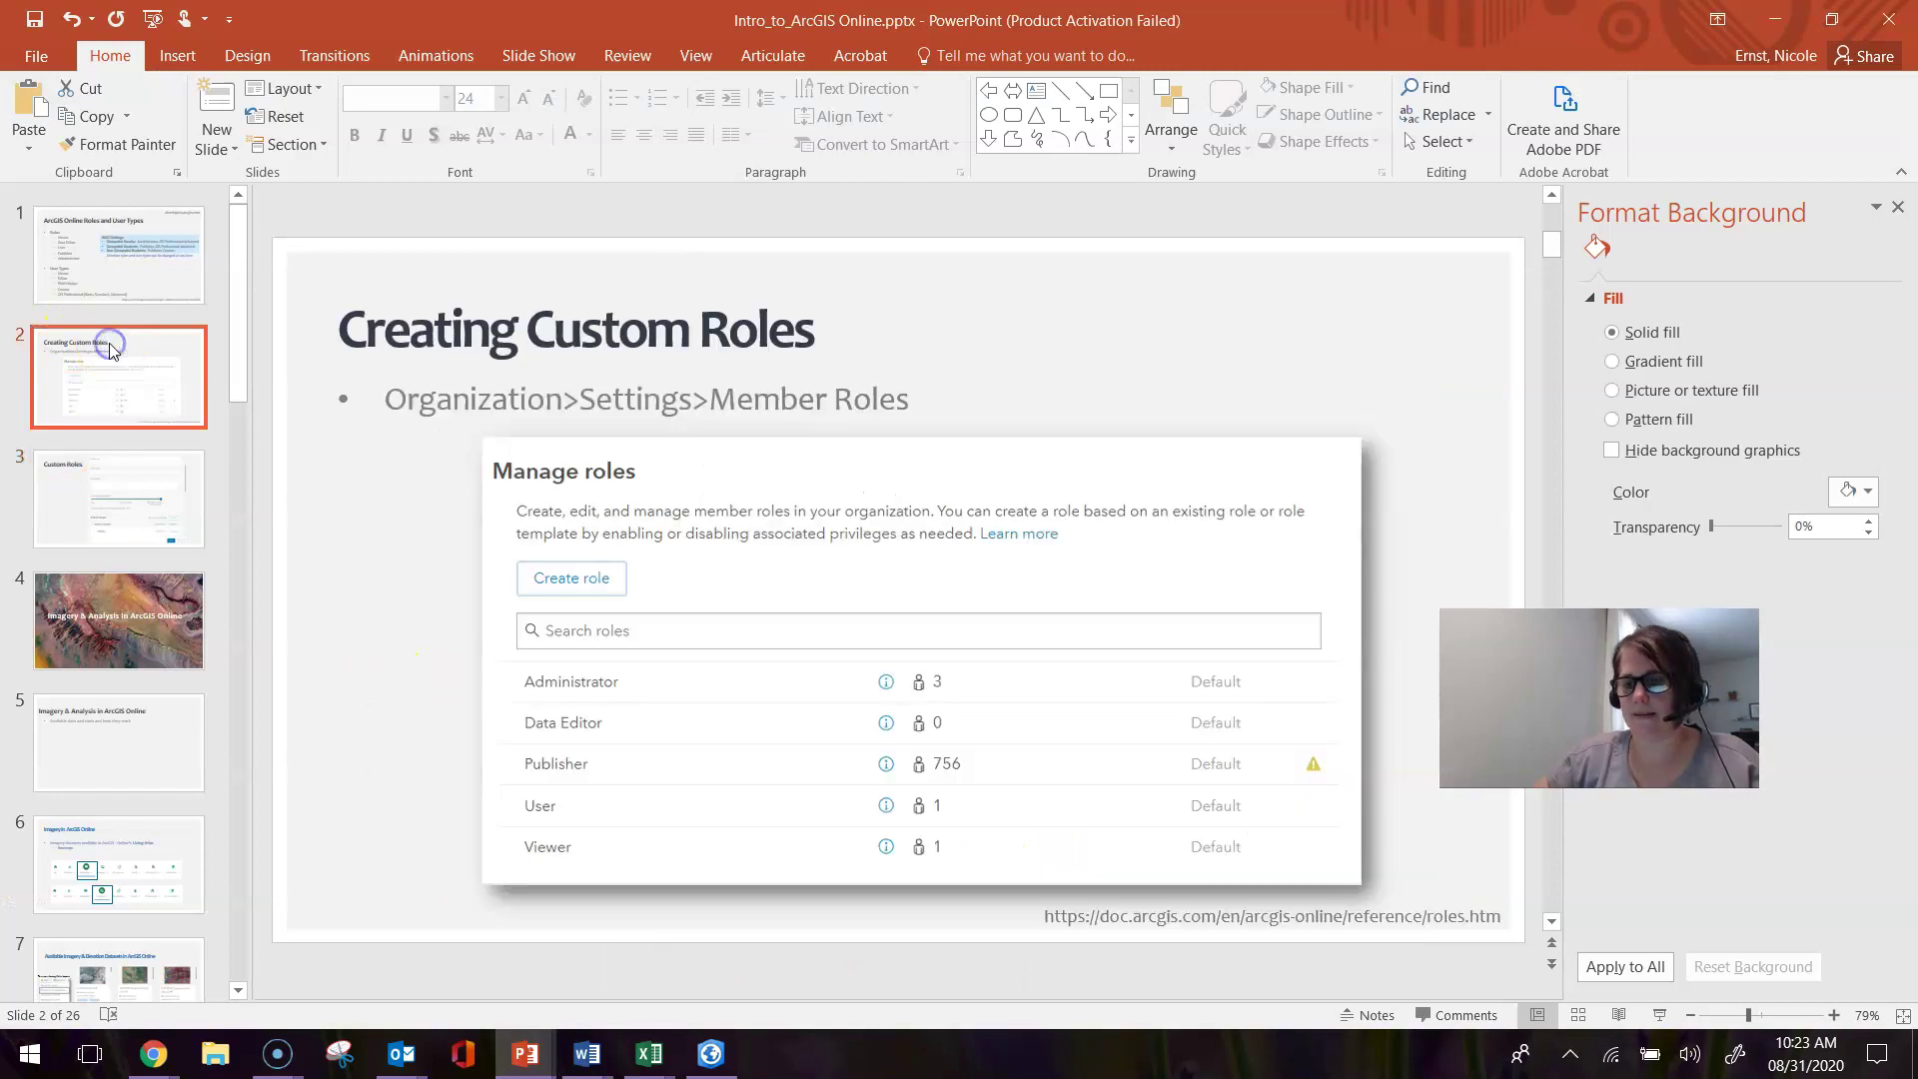
click(1659, 1014)
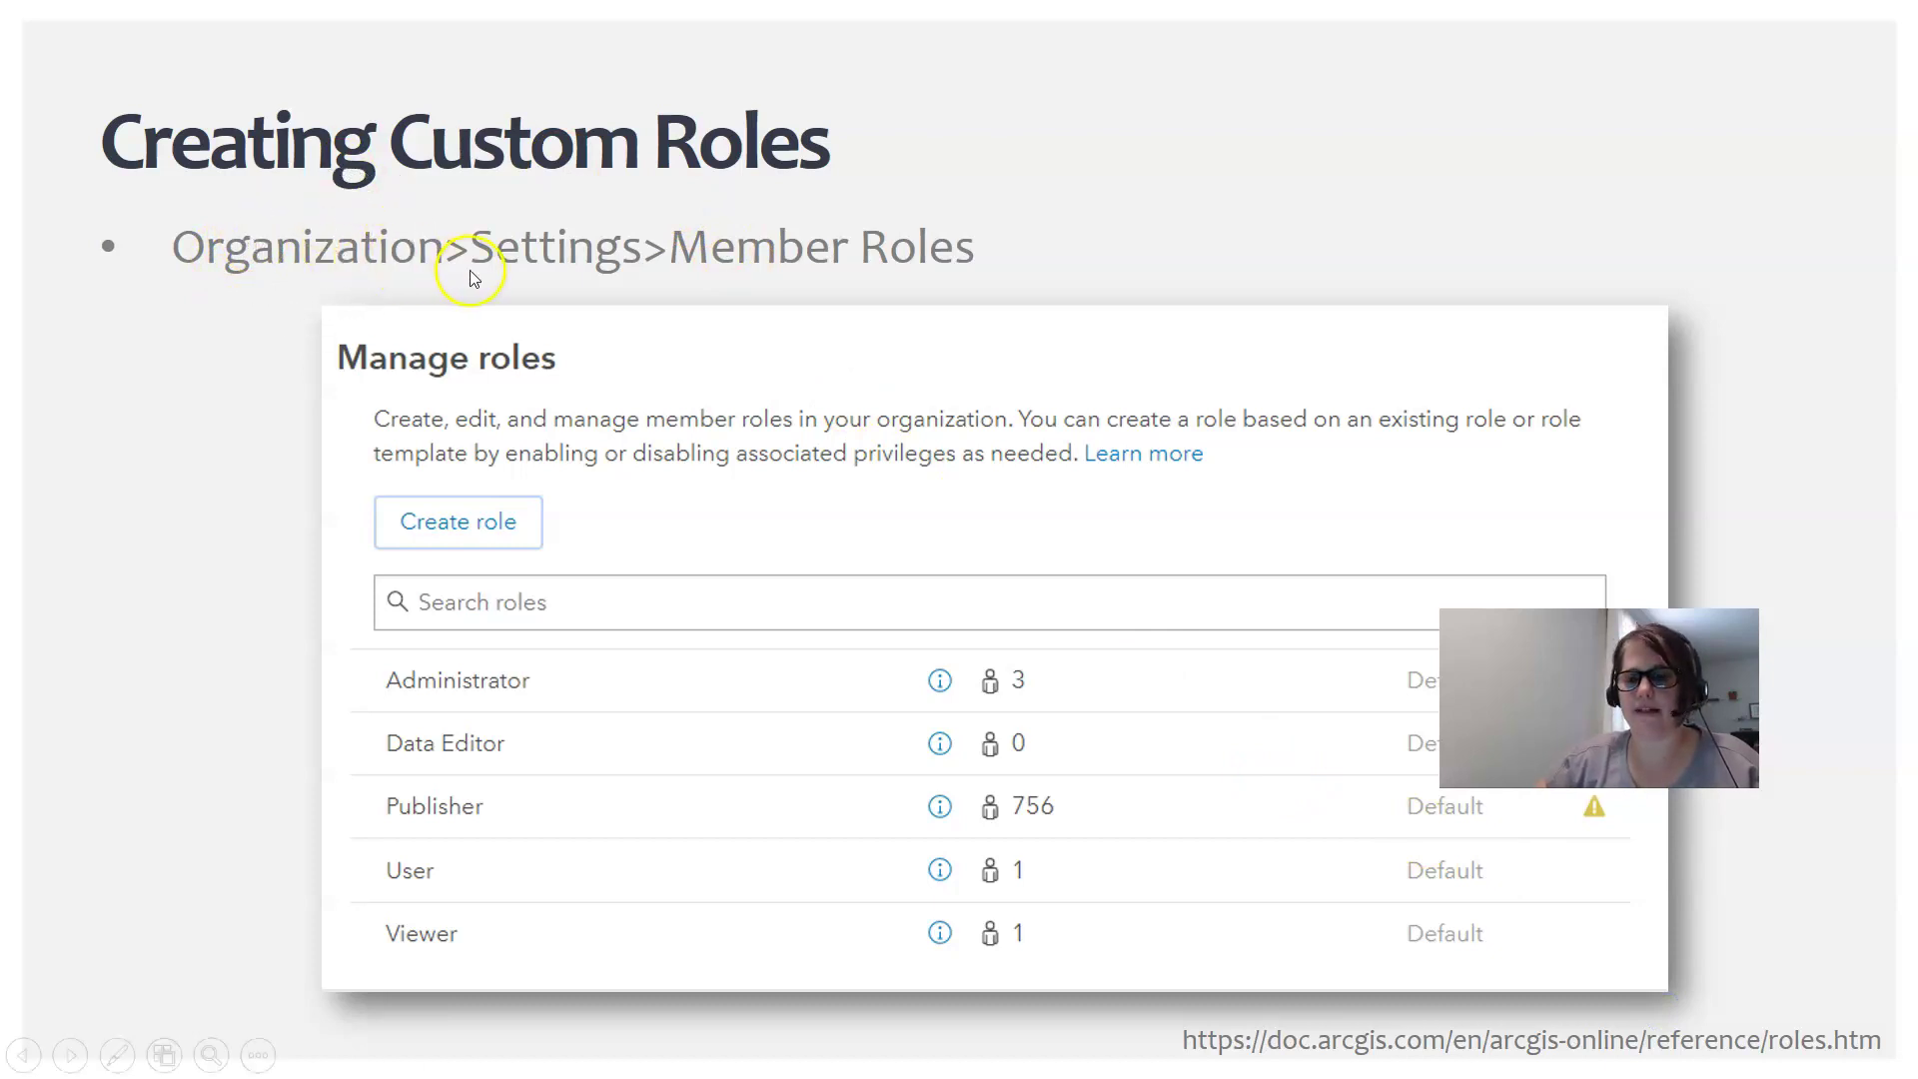
- Point out the Member Roles path, role details and Publisher warning, then end the show
click(740, 284)
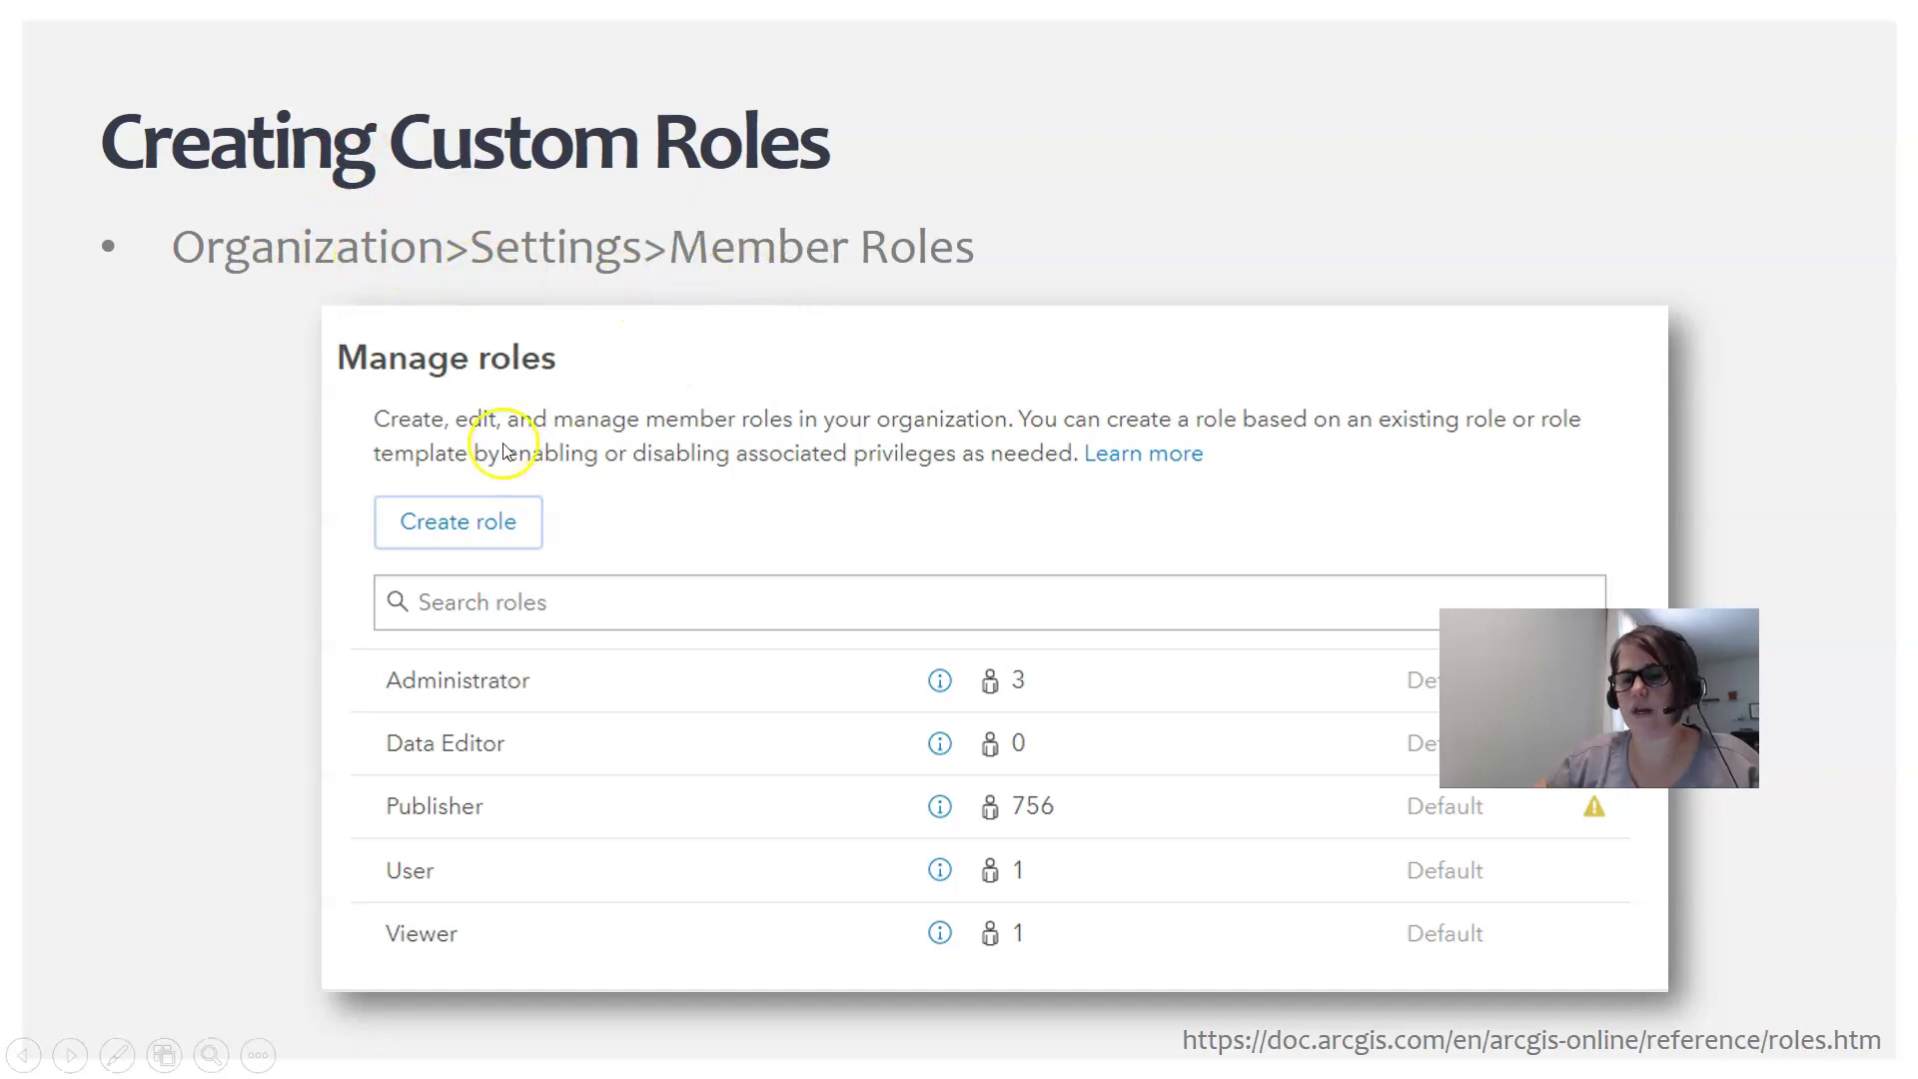
click(480, 549)
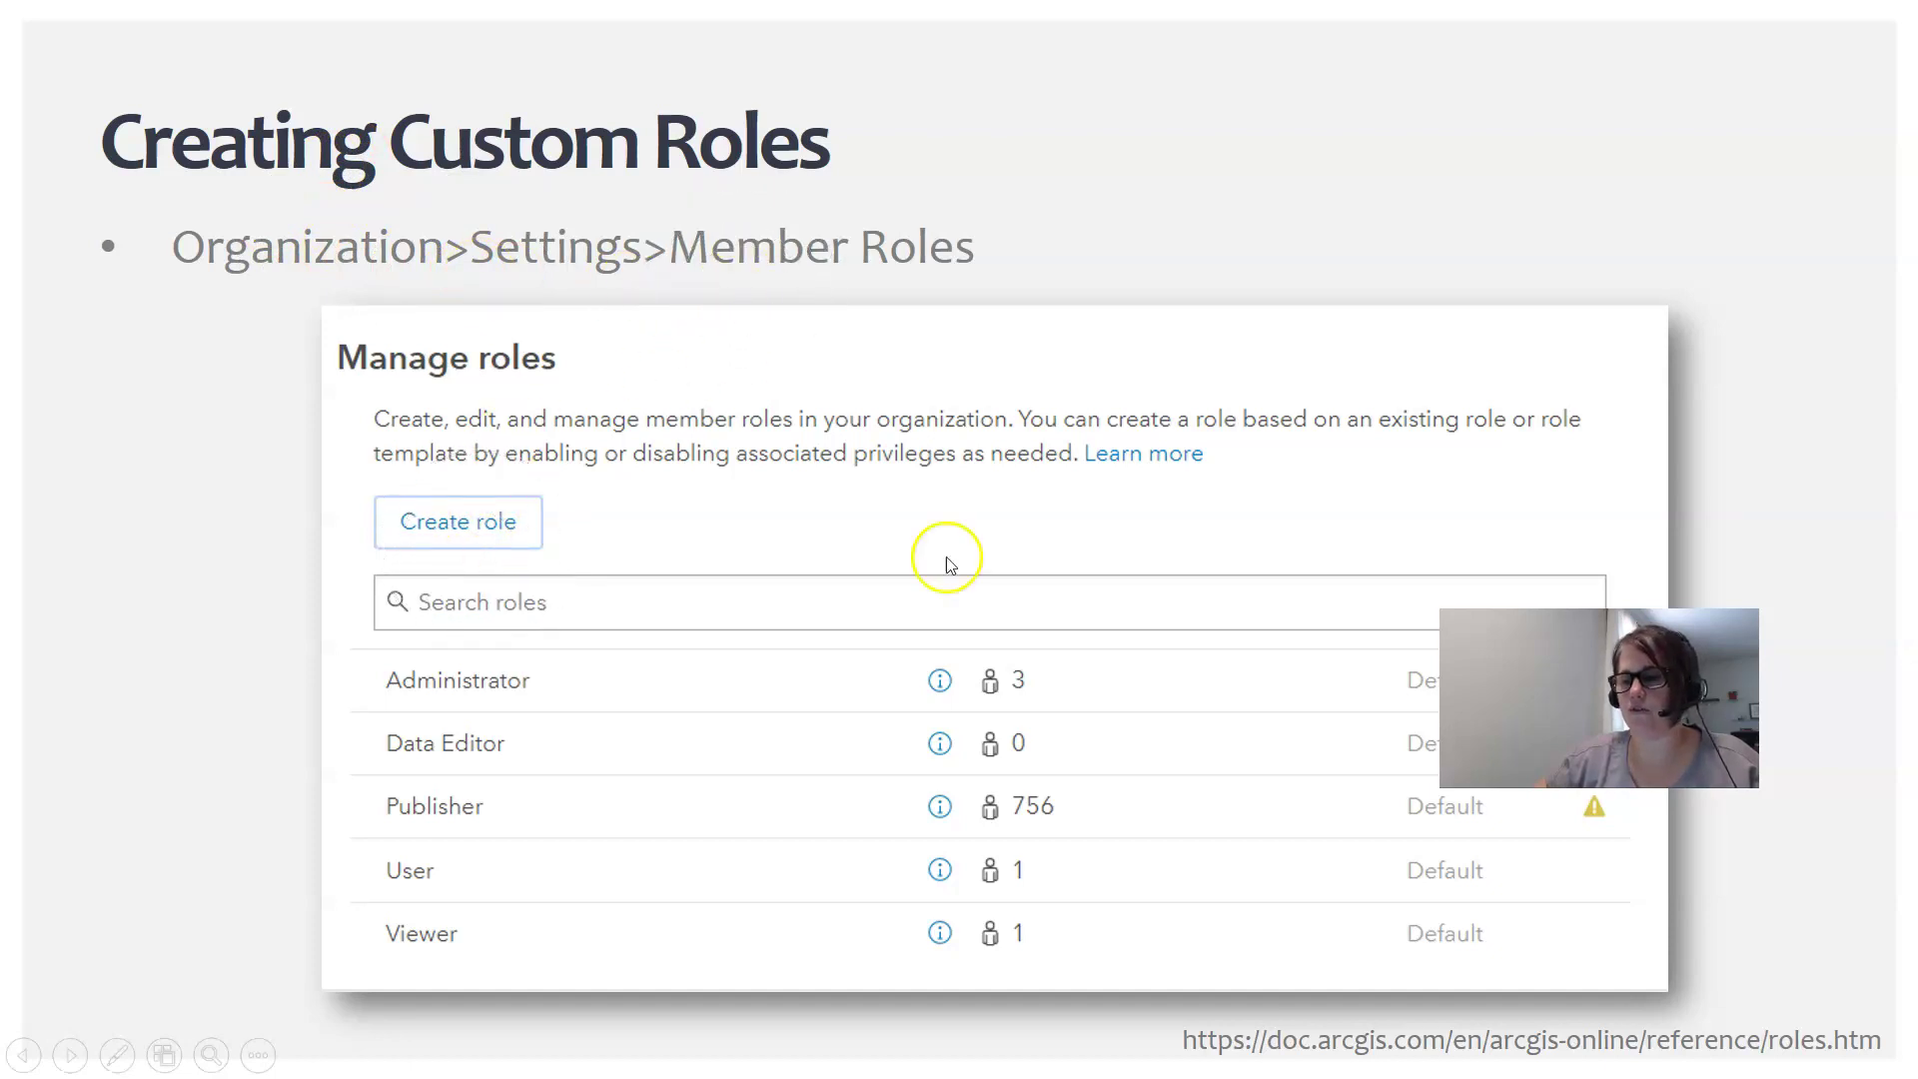
drag(1598, 699, 1633, 267)
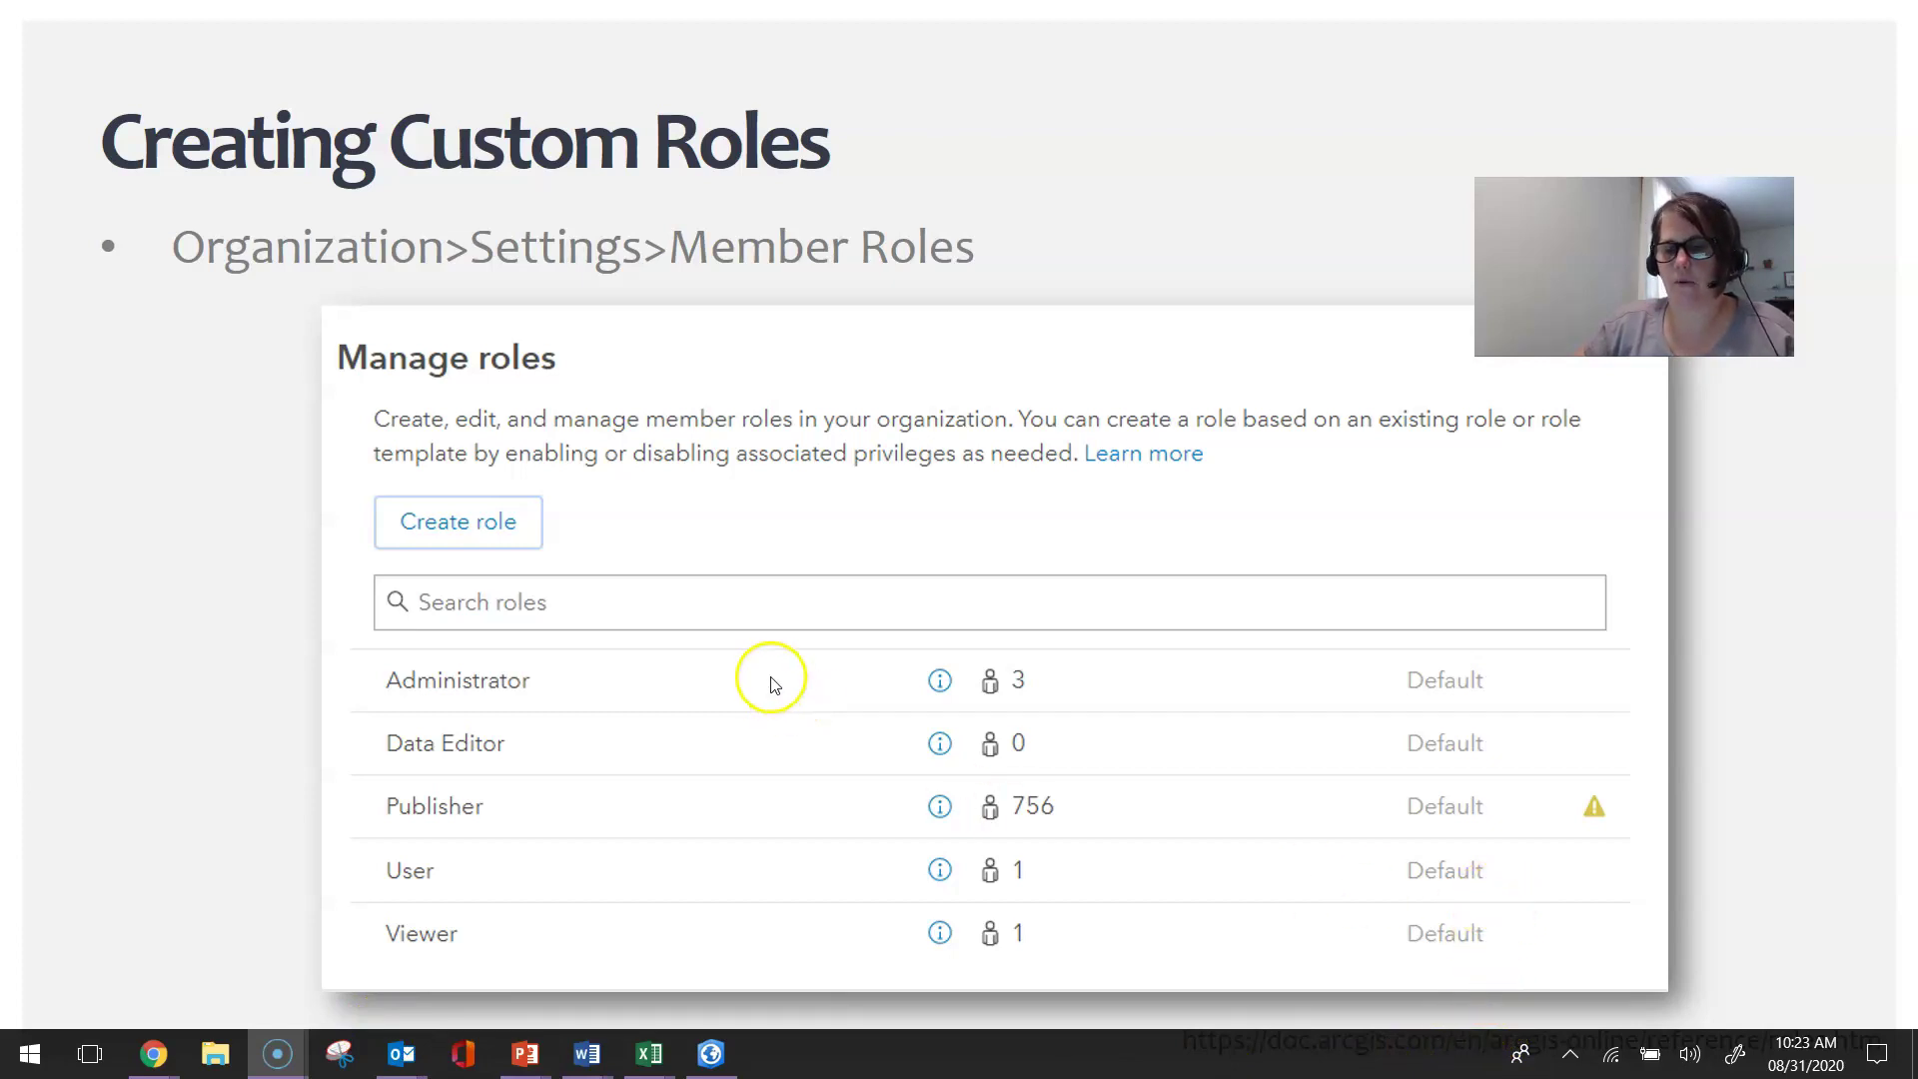
click(881, 689)
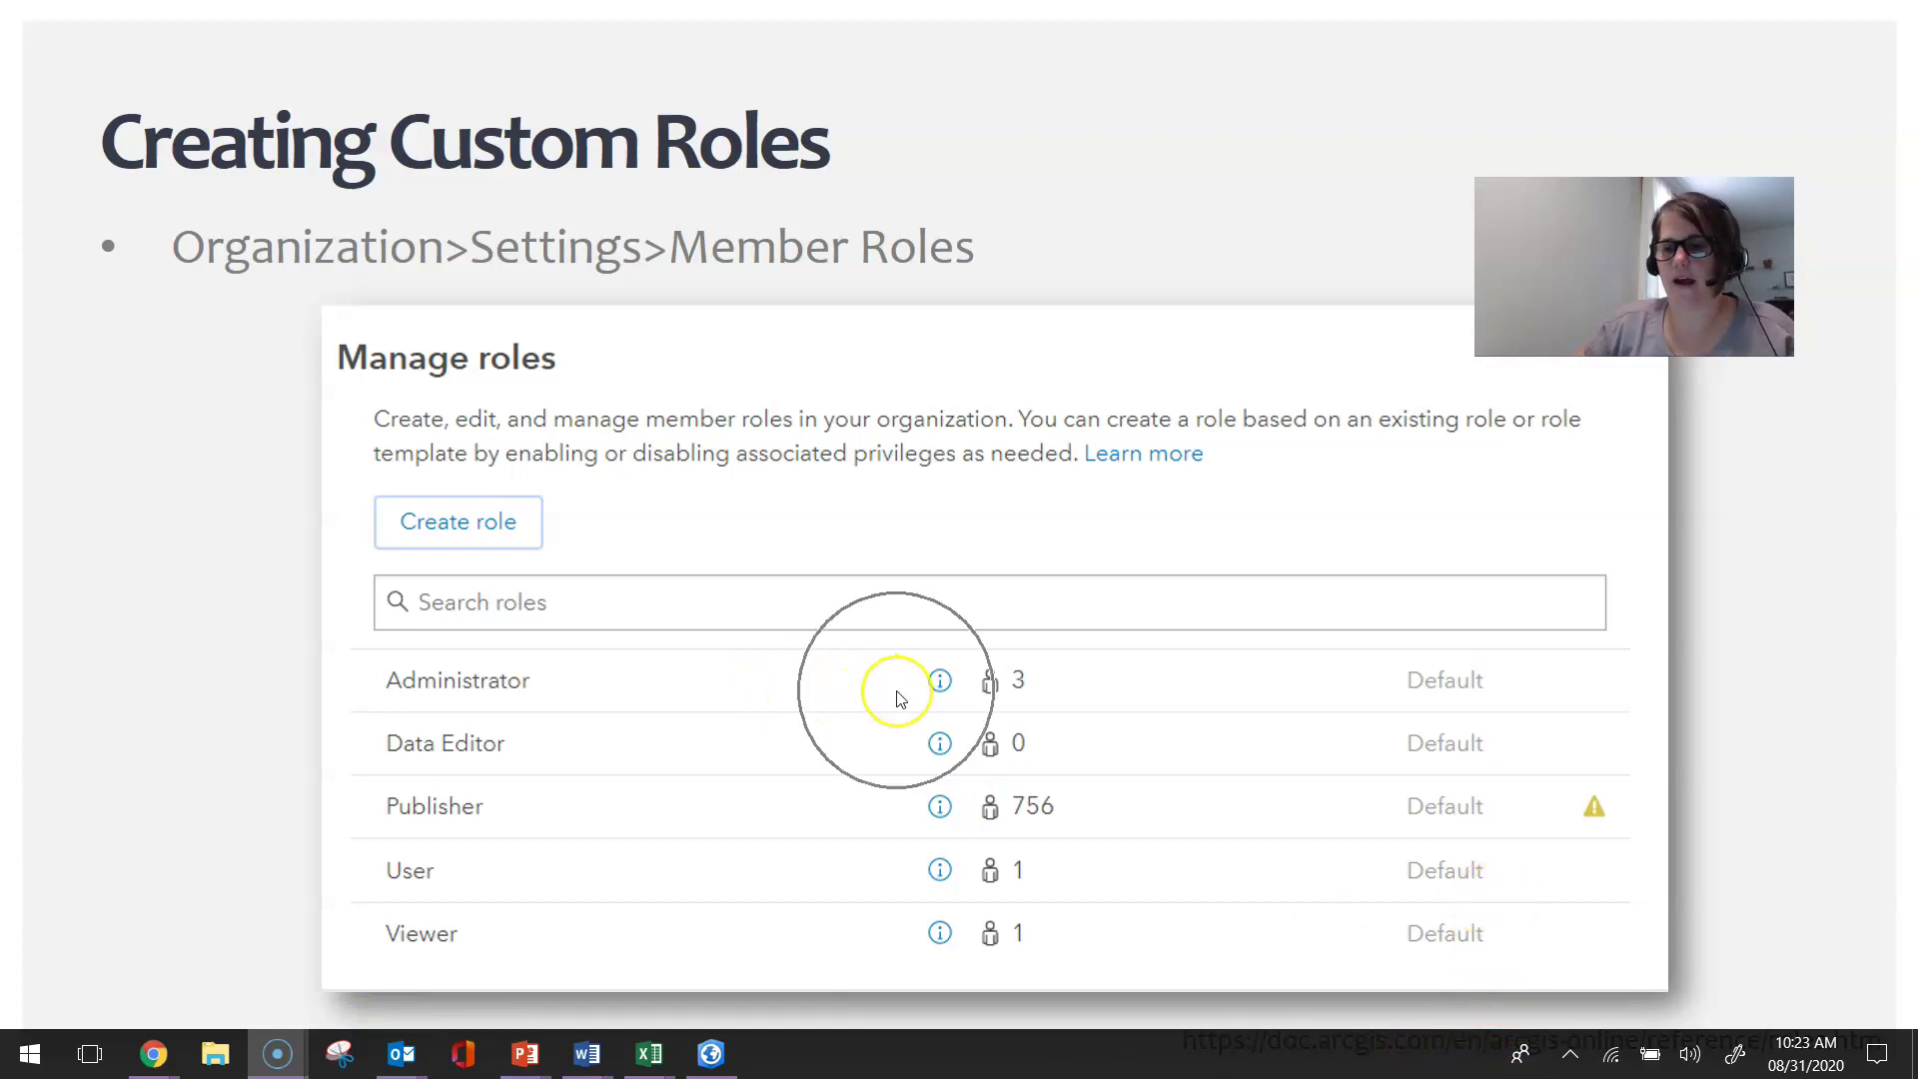
click(899, 767)
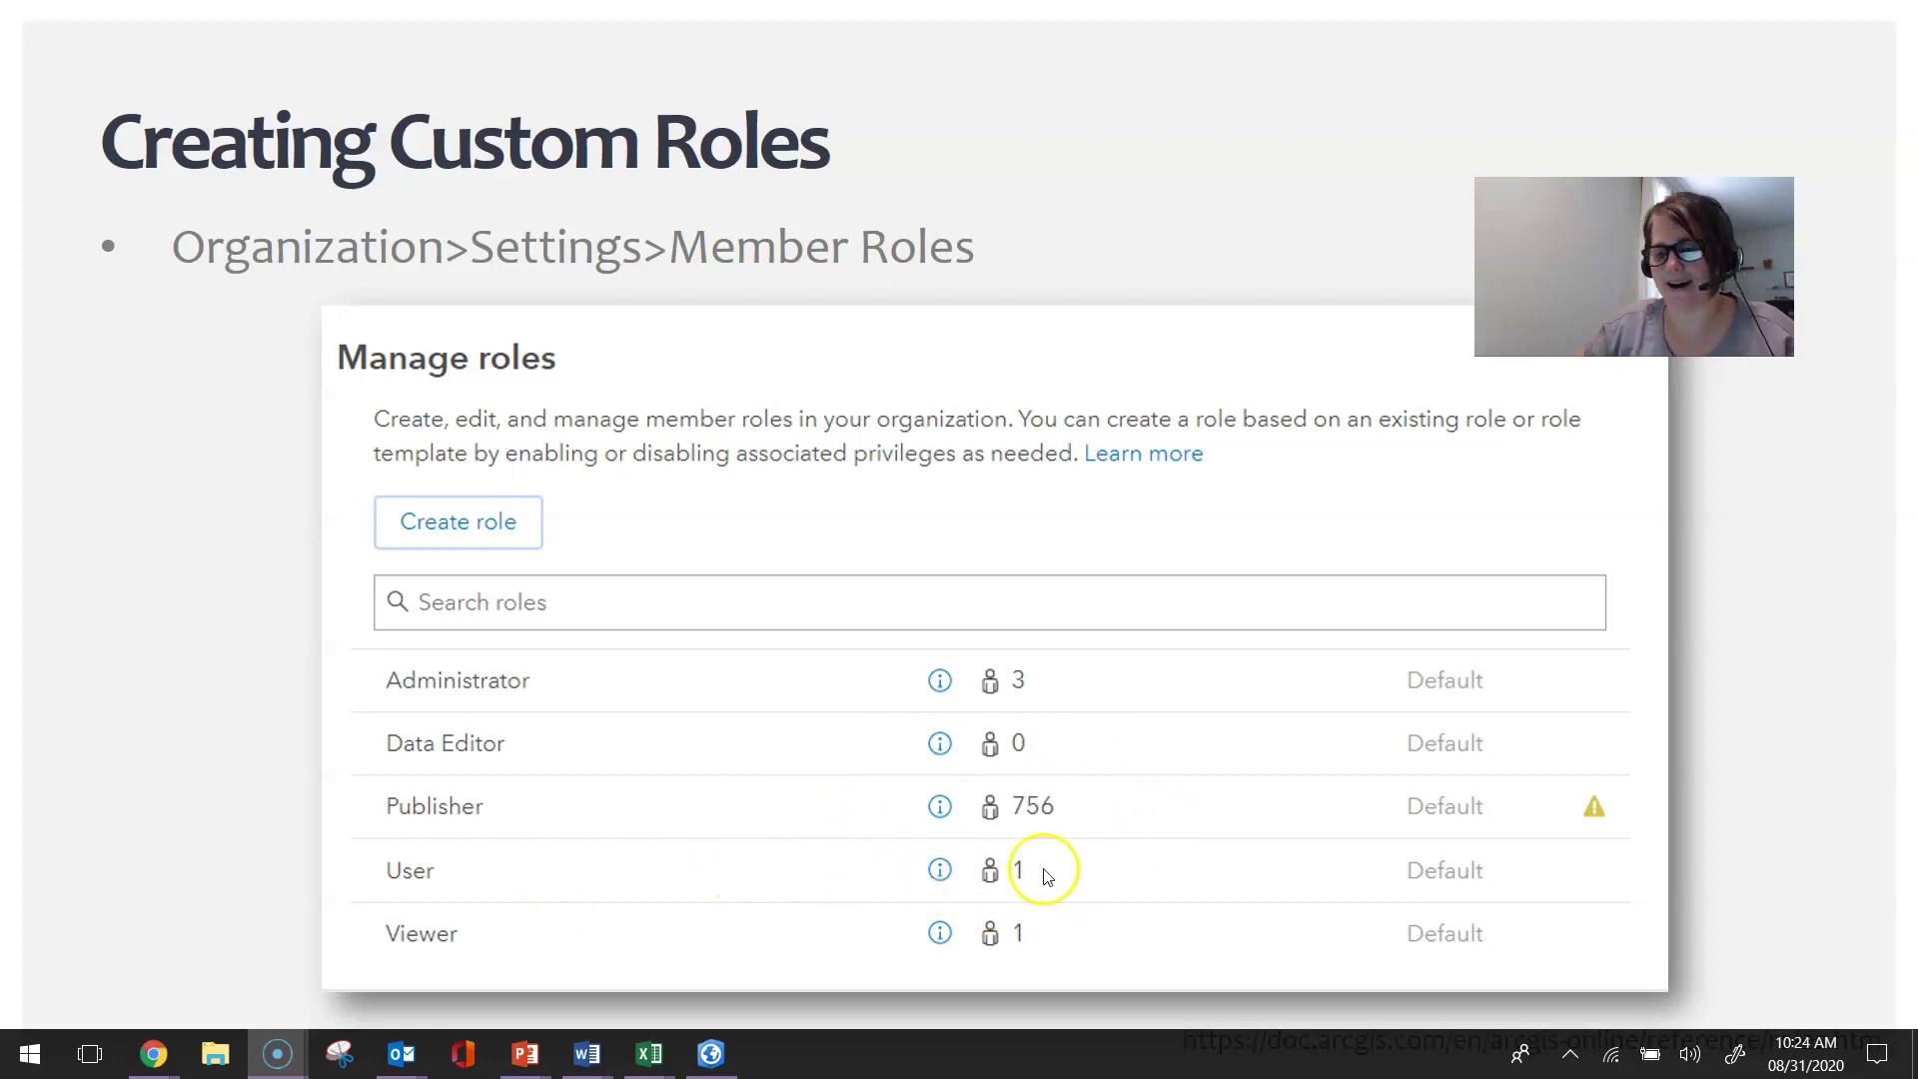
click(1602, 829)
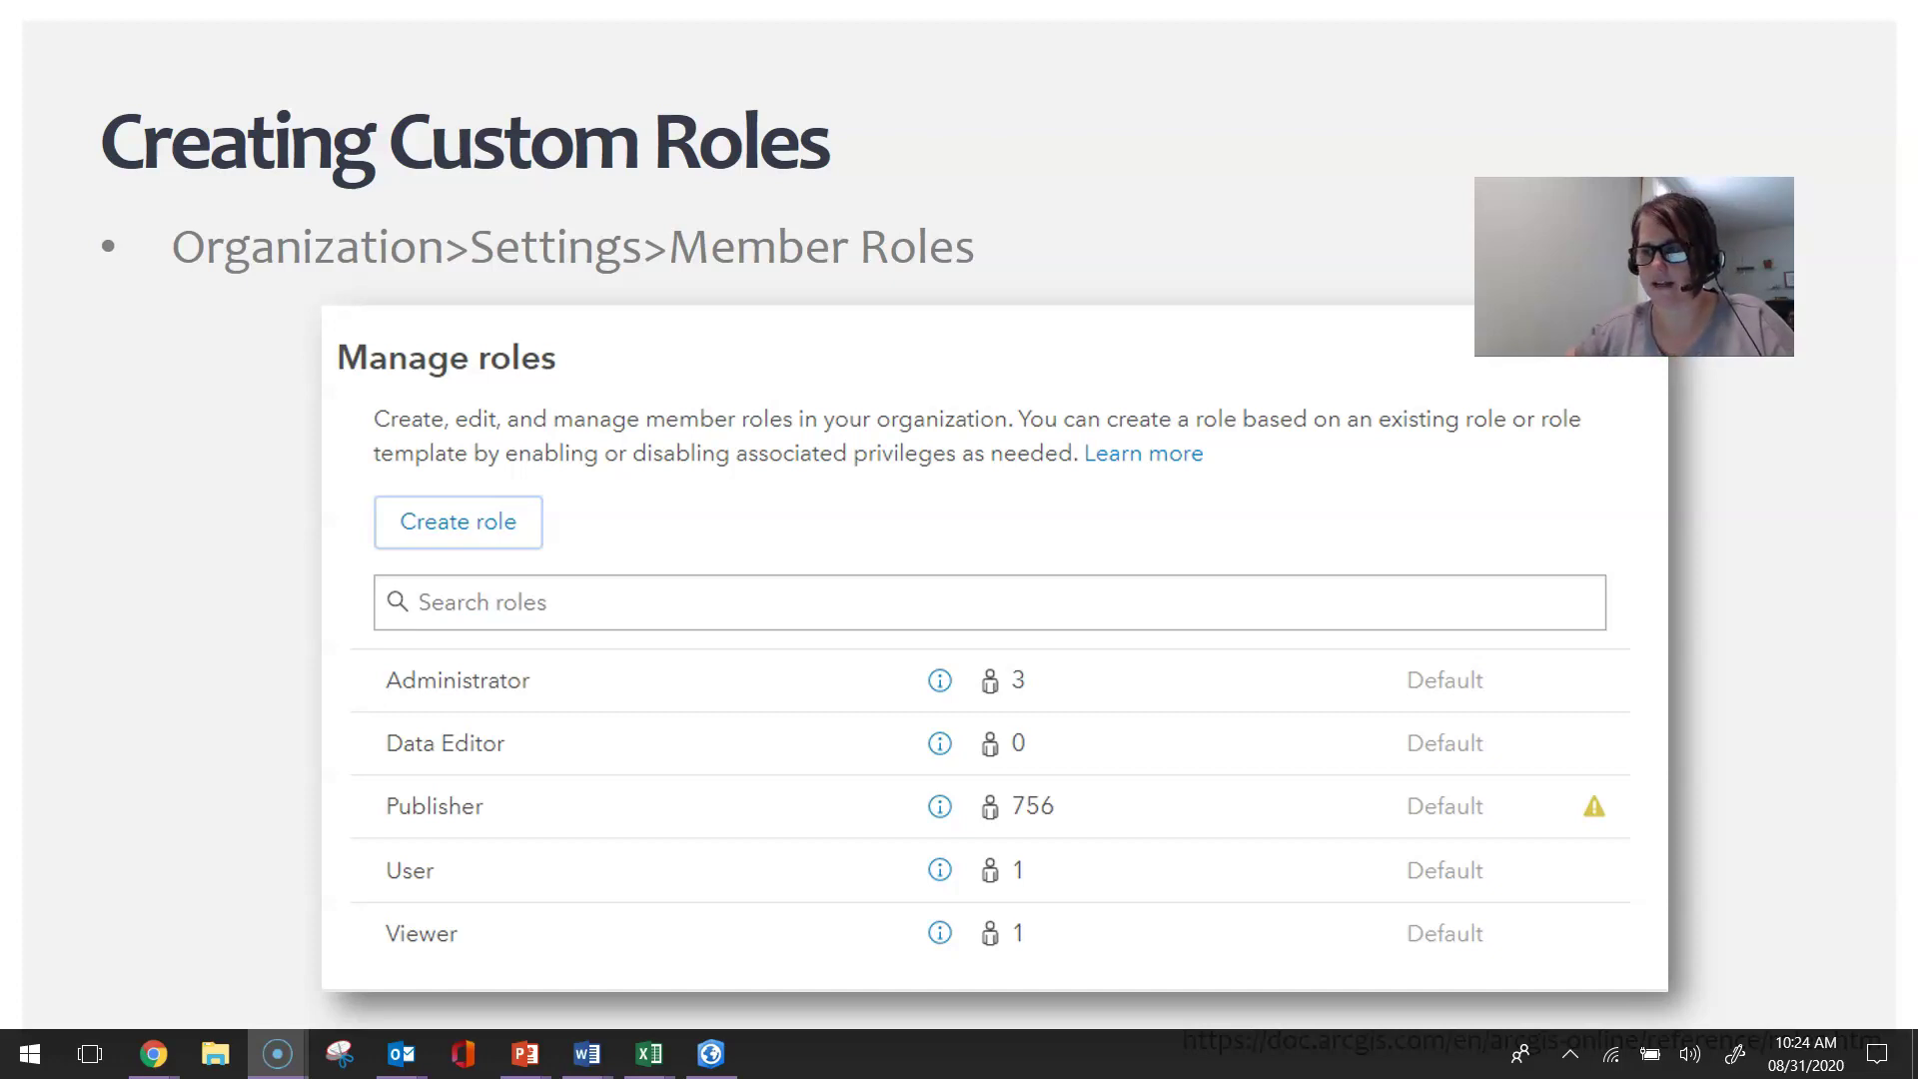
click(1704, 502)
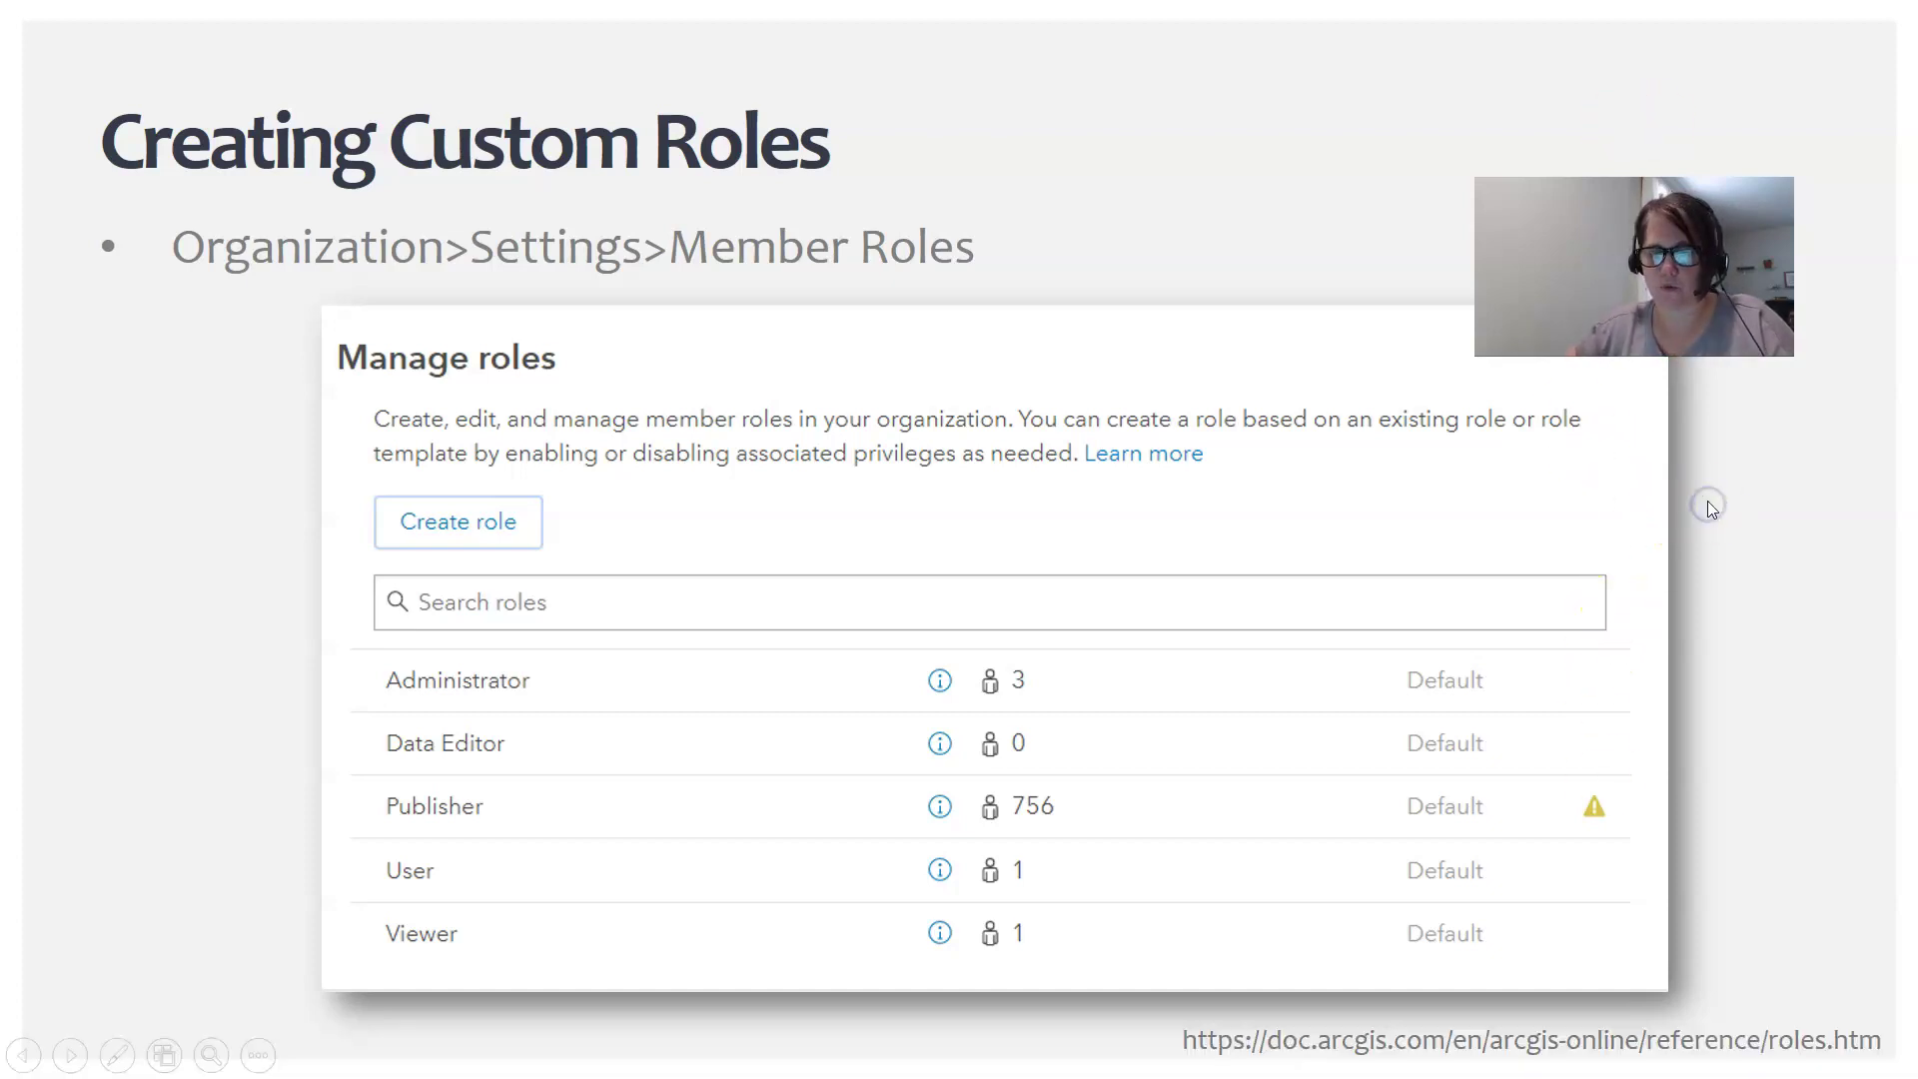
key(Escape)
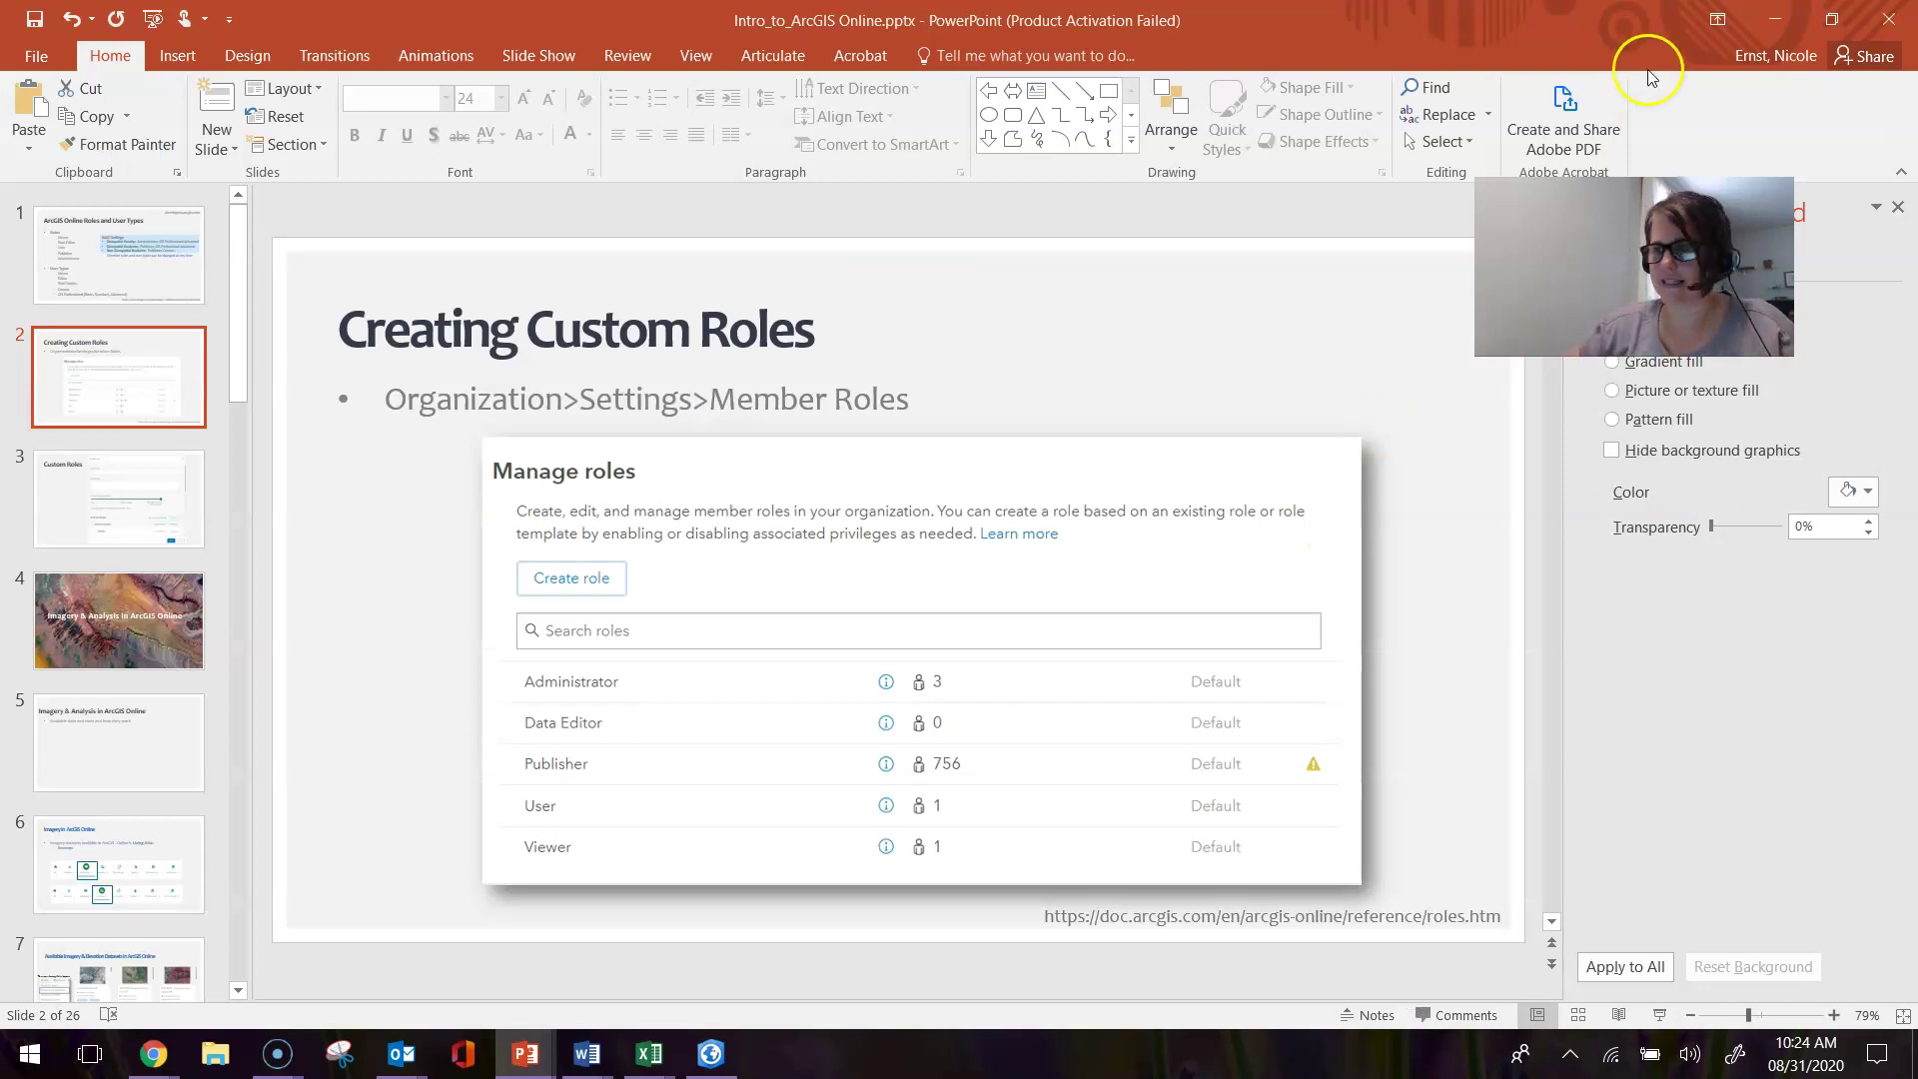
- Minimize PowerPoint and open Organization > Settings in the ArcGIS Online tab
click(1774, 19)
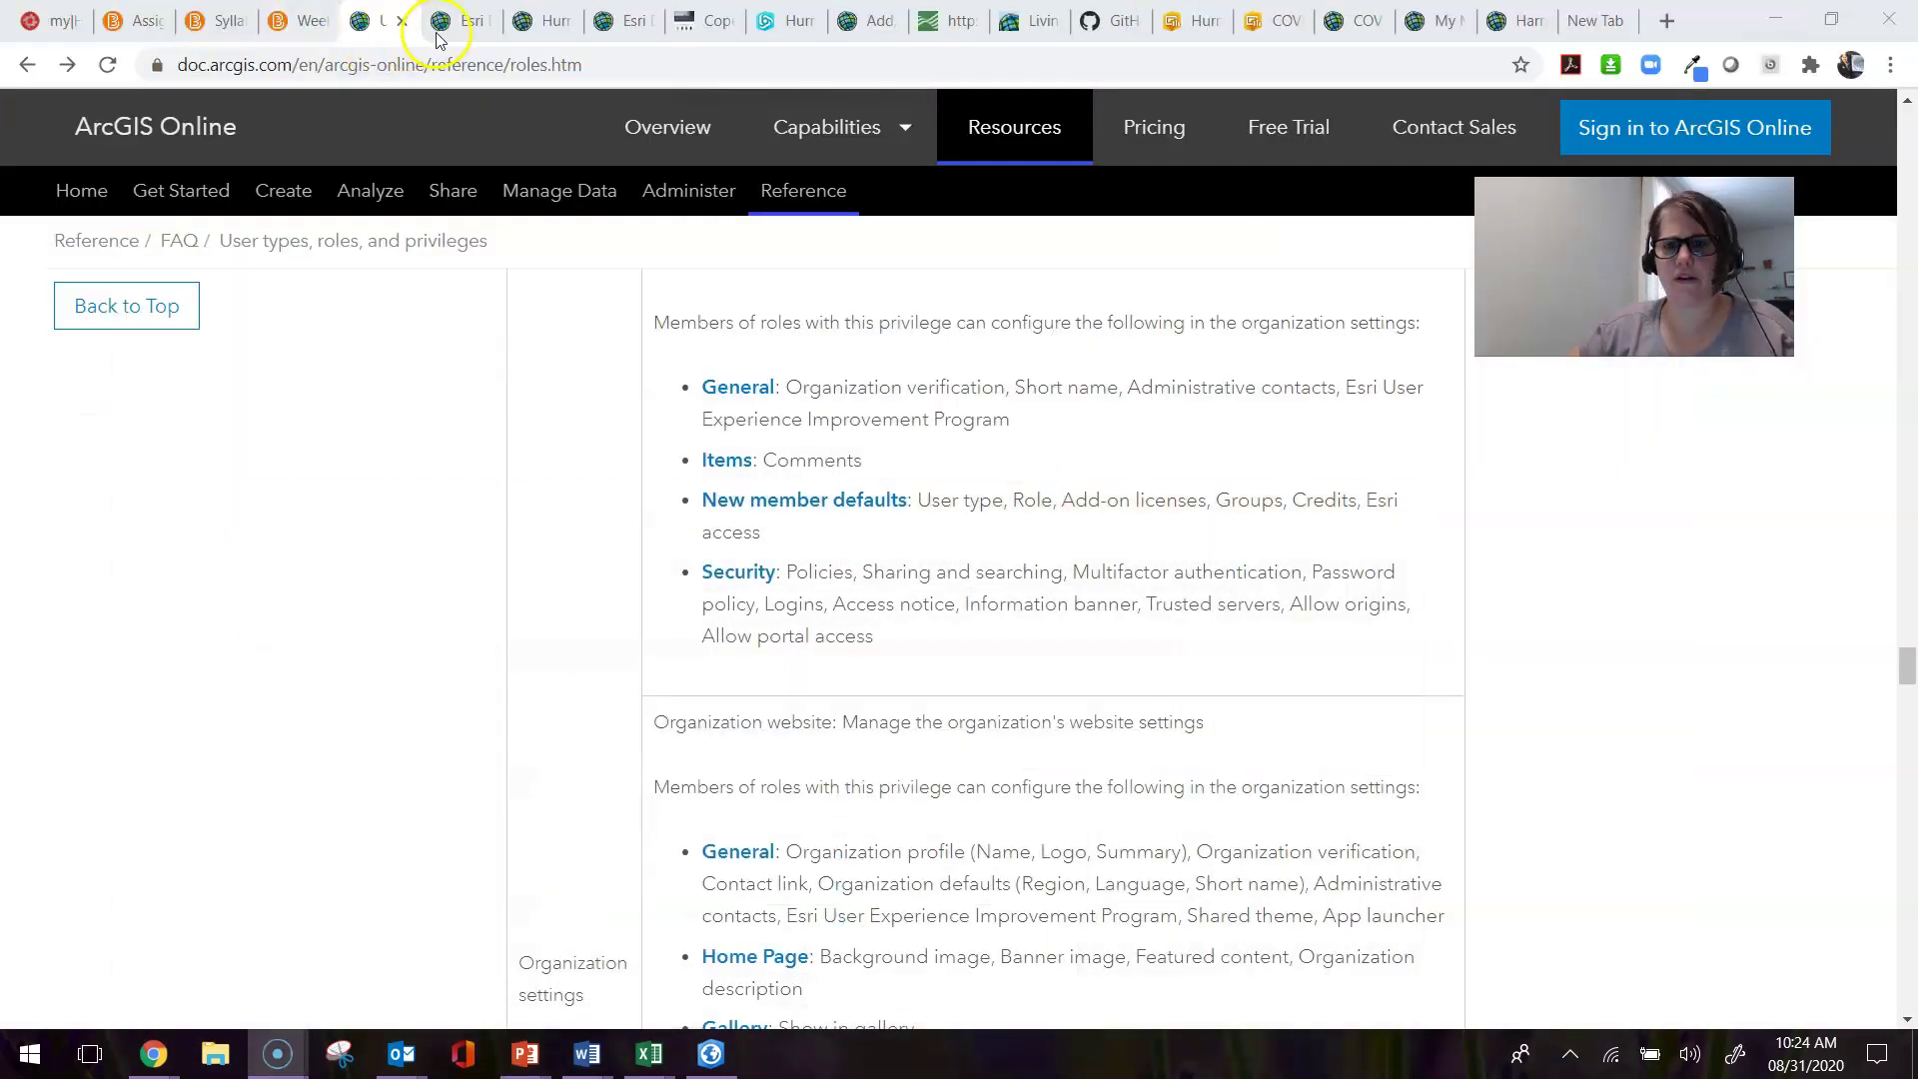
click(1503, 22)
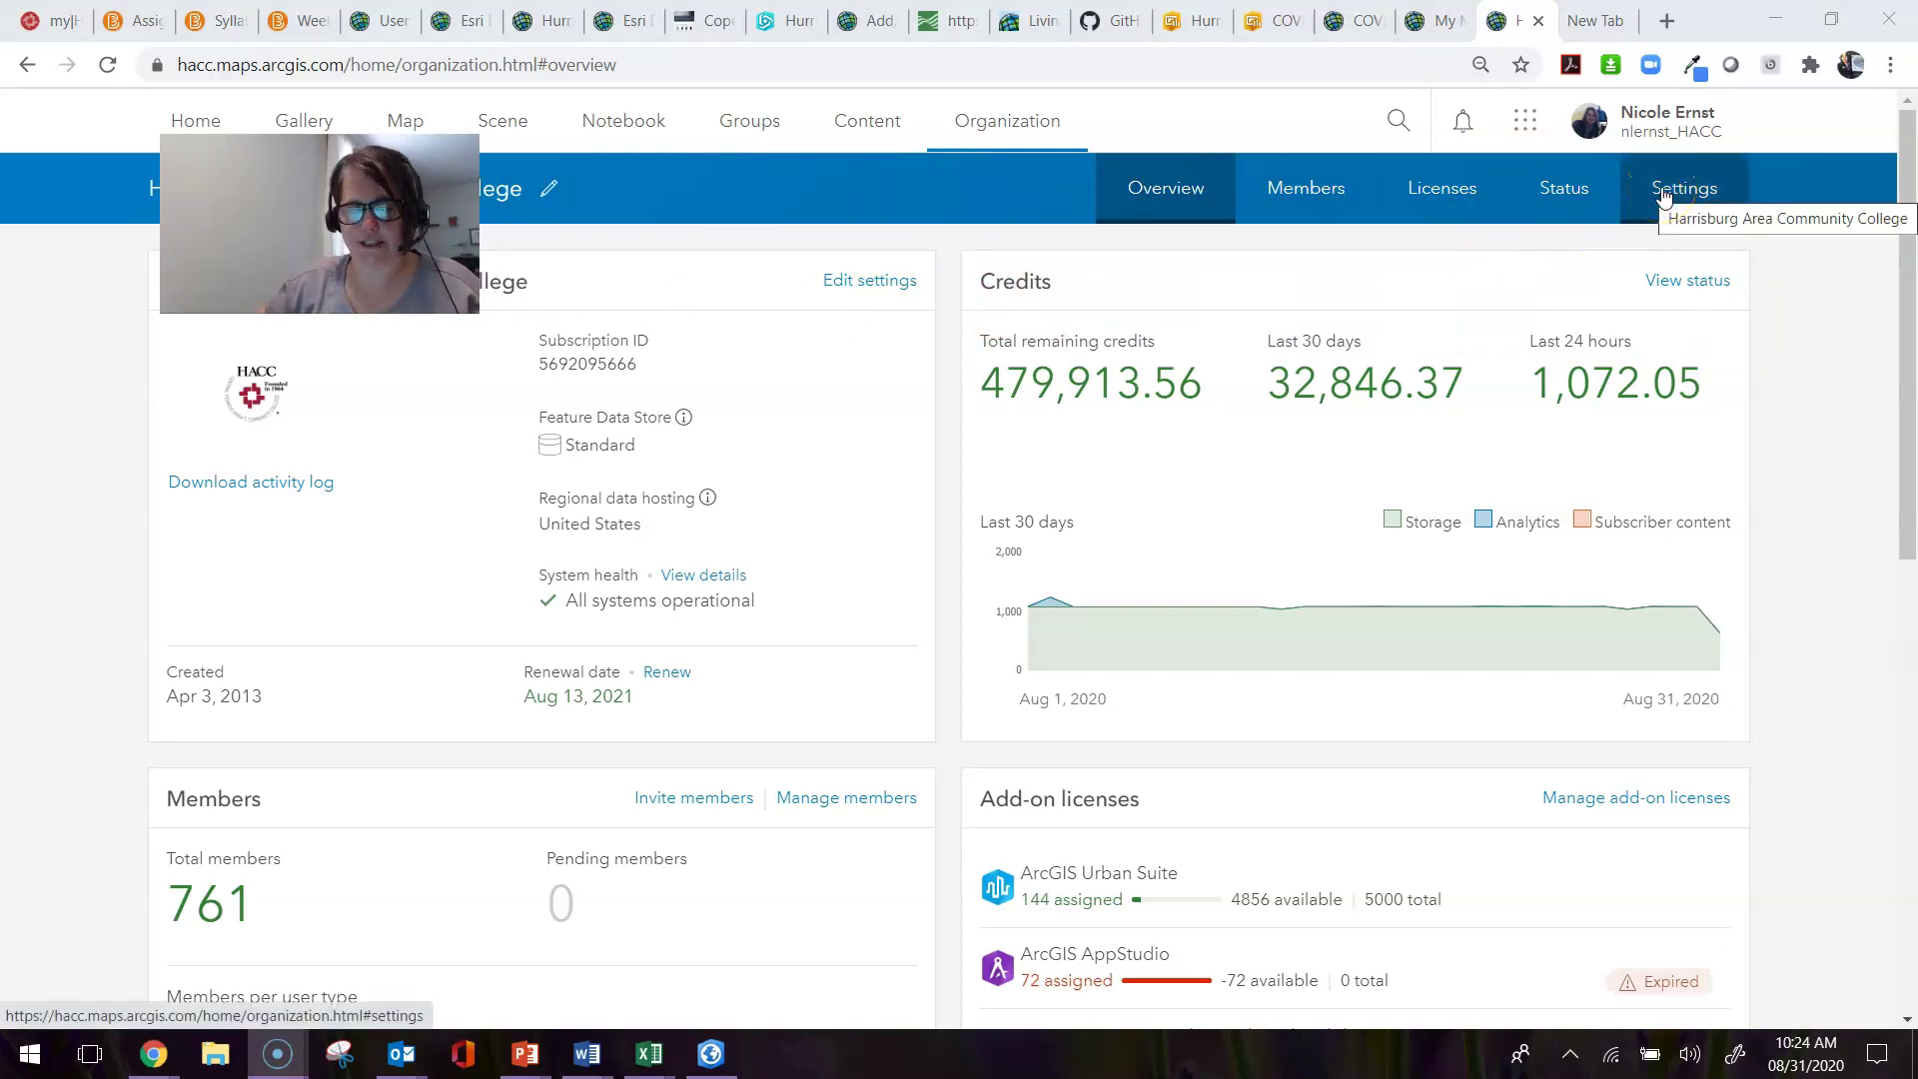
click(979, 130)
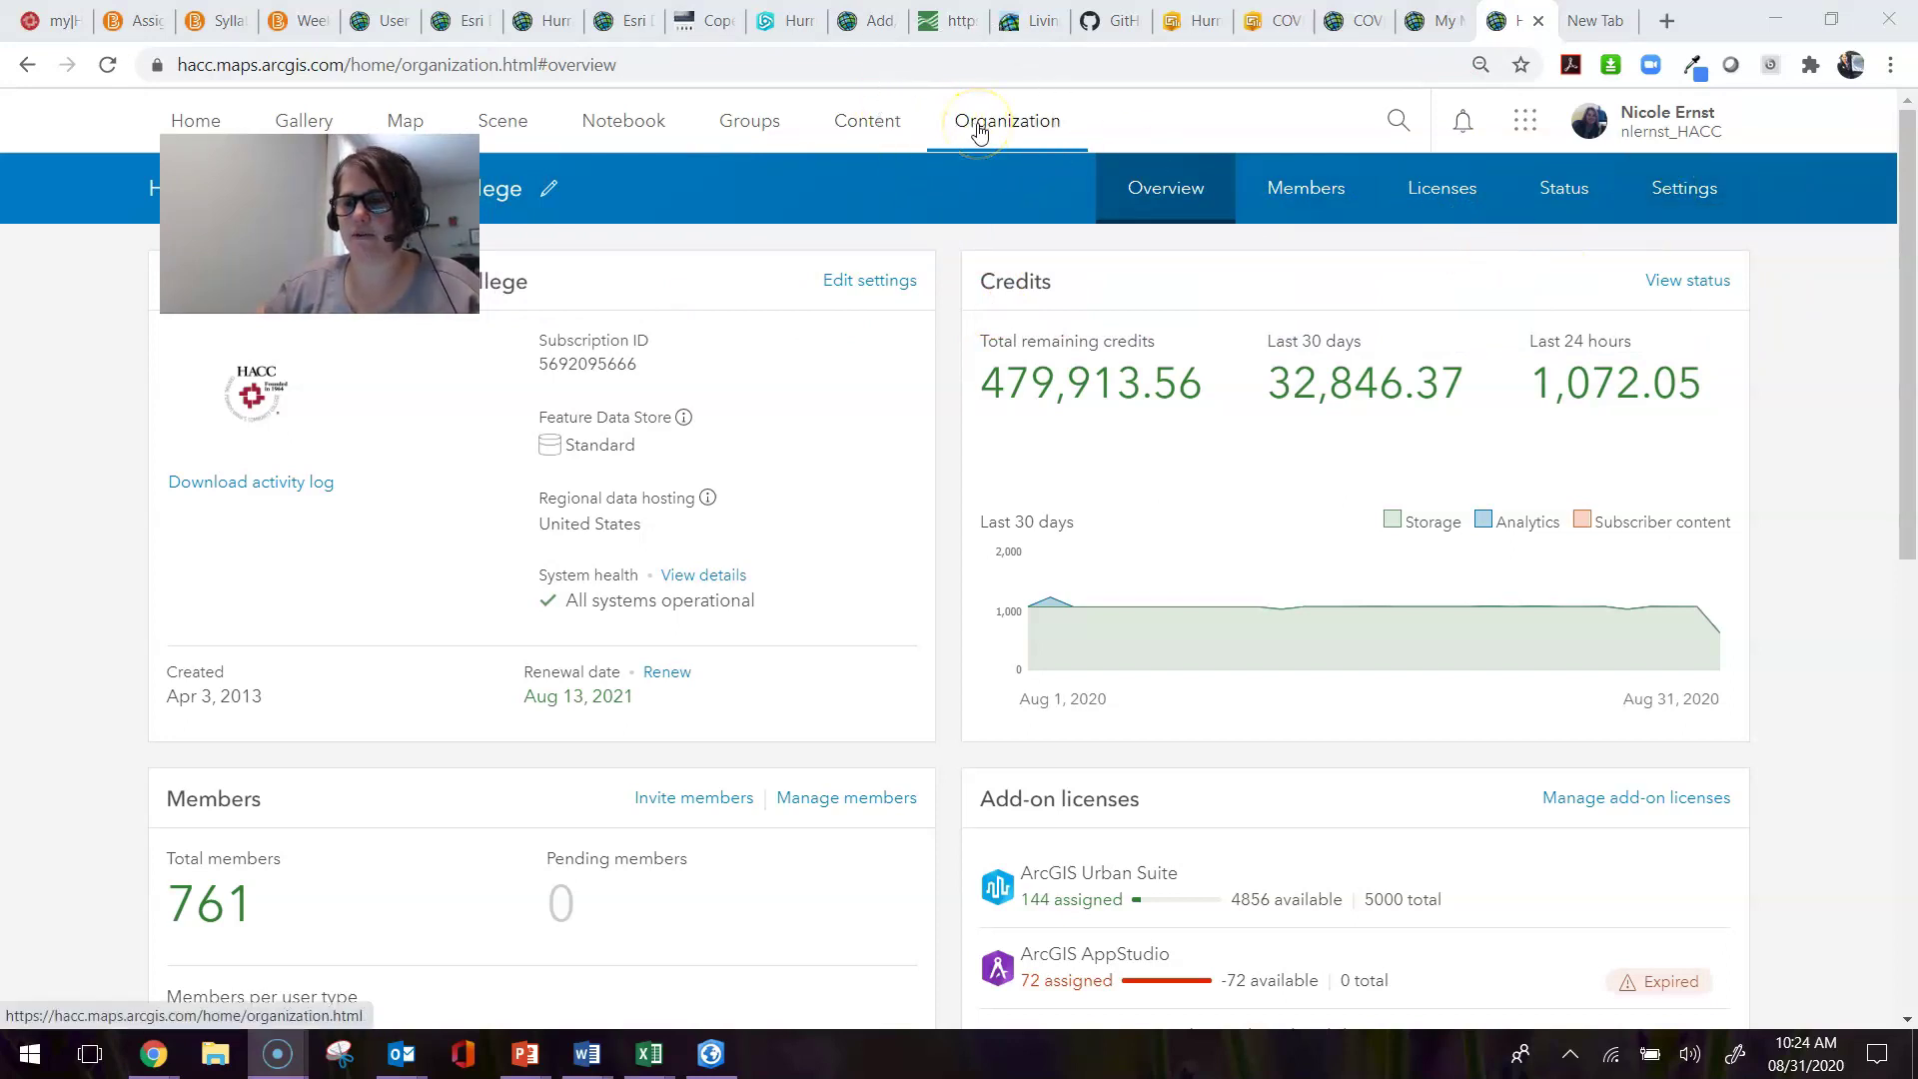
click(1663, 200)
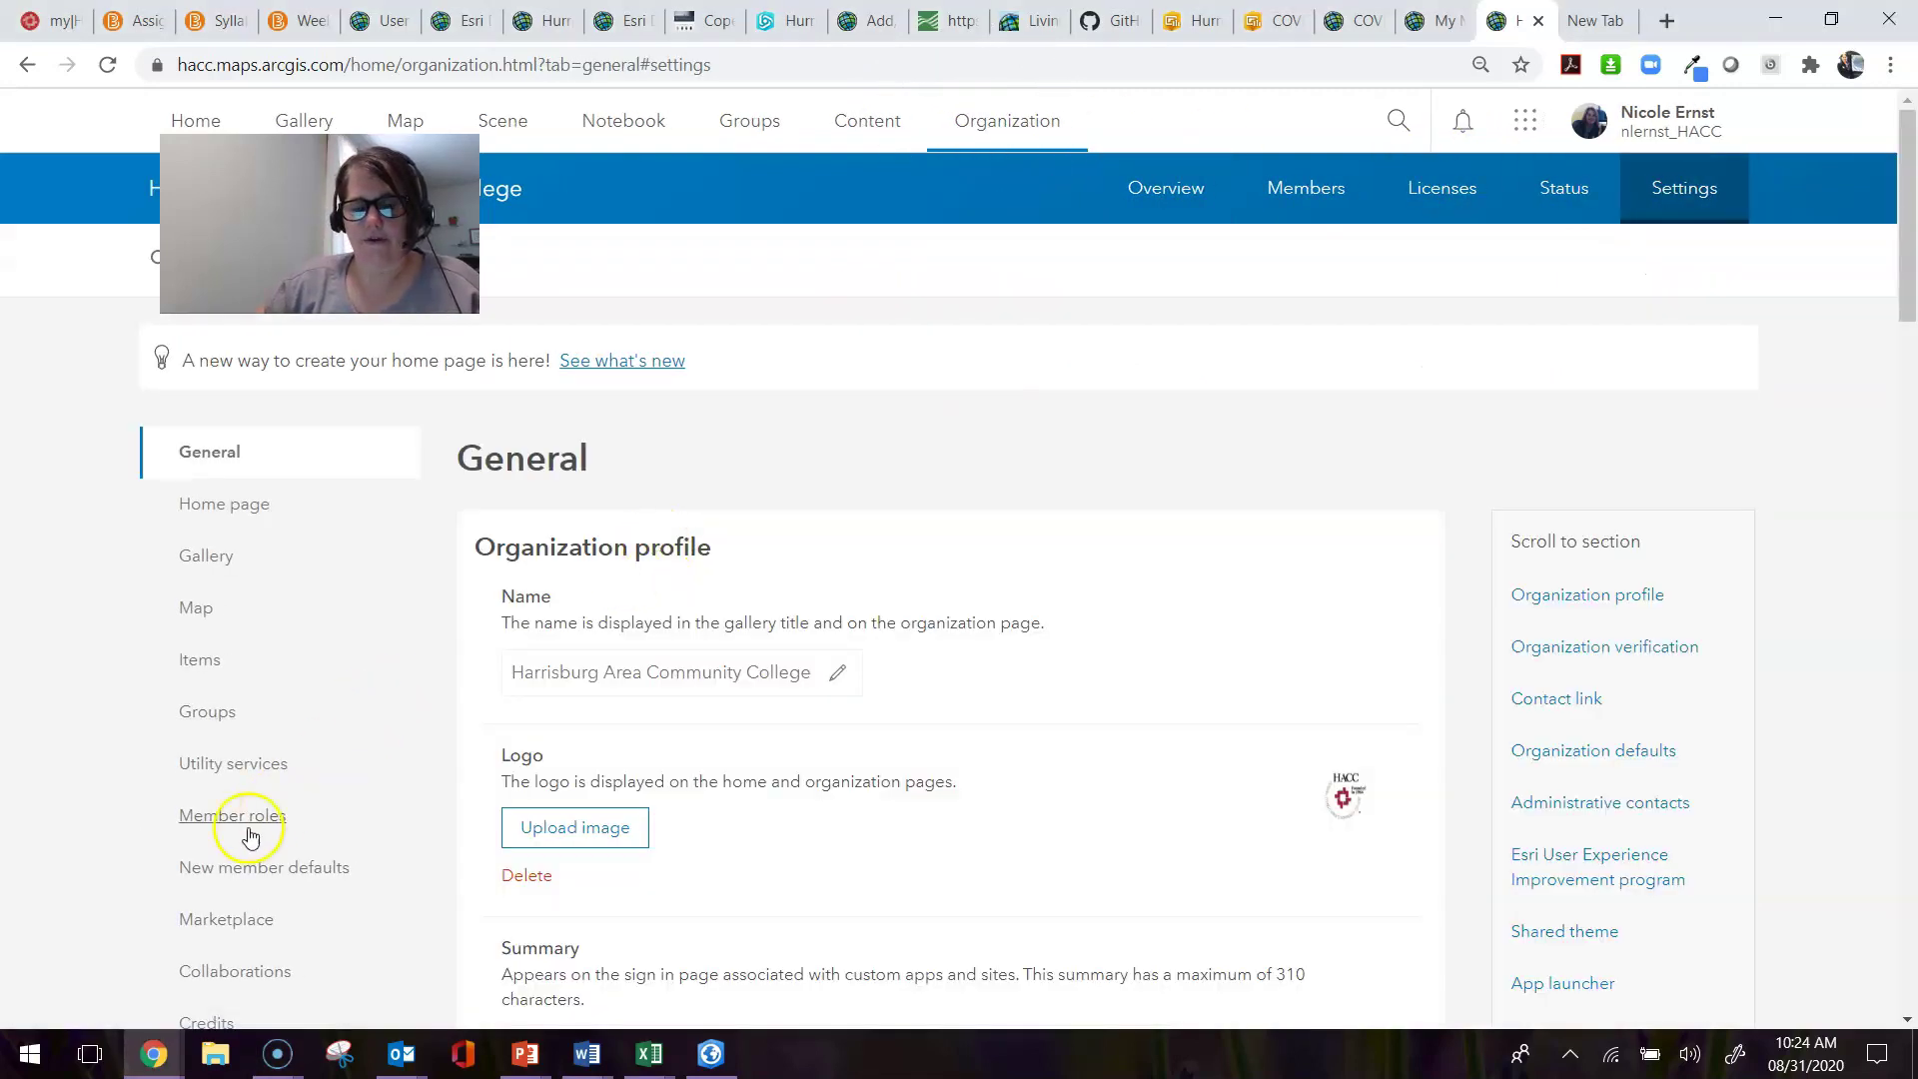
click(221, 871)
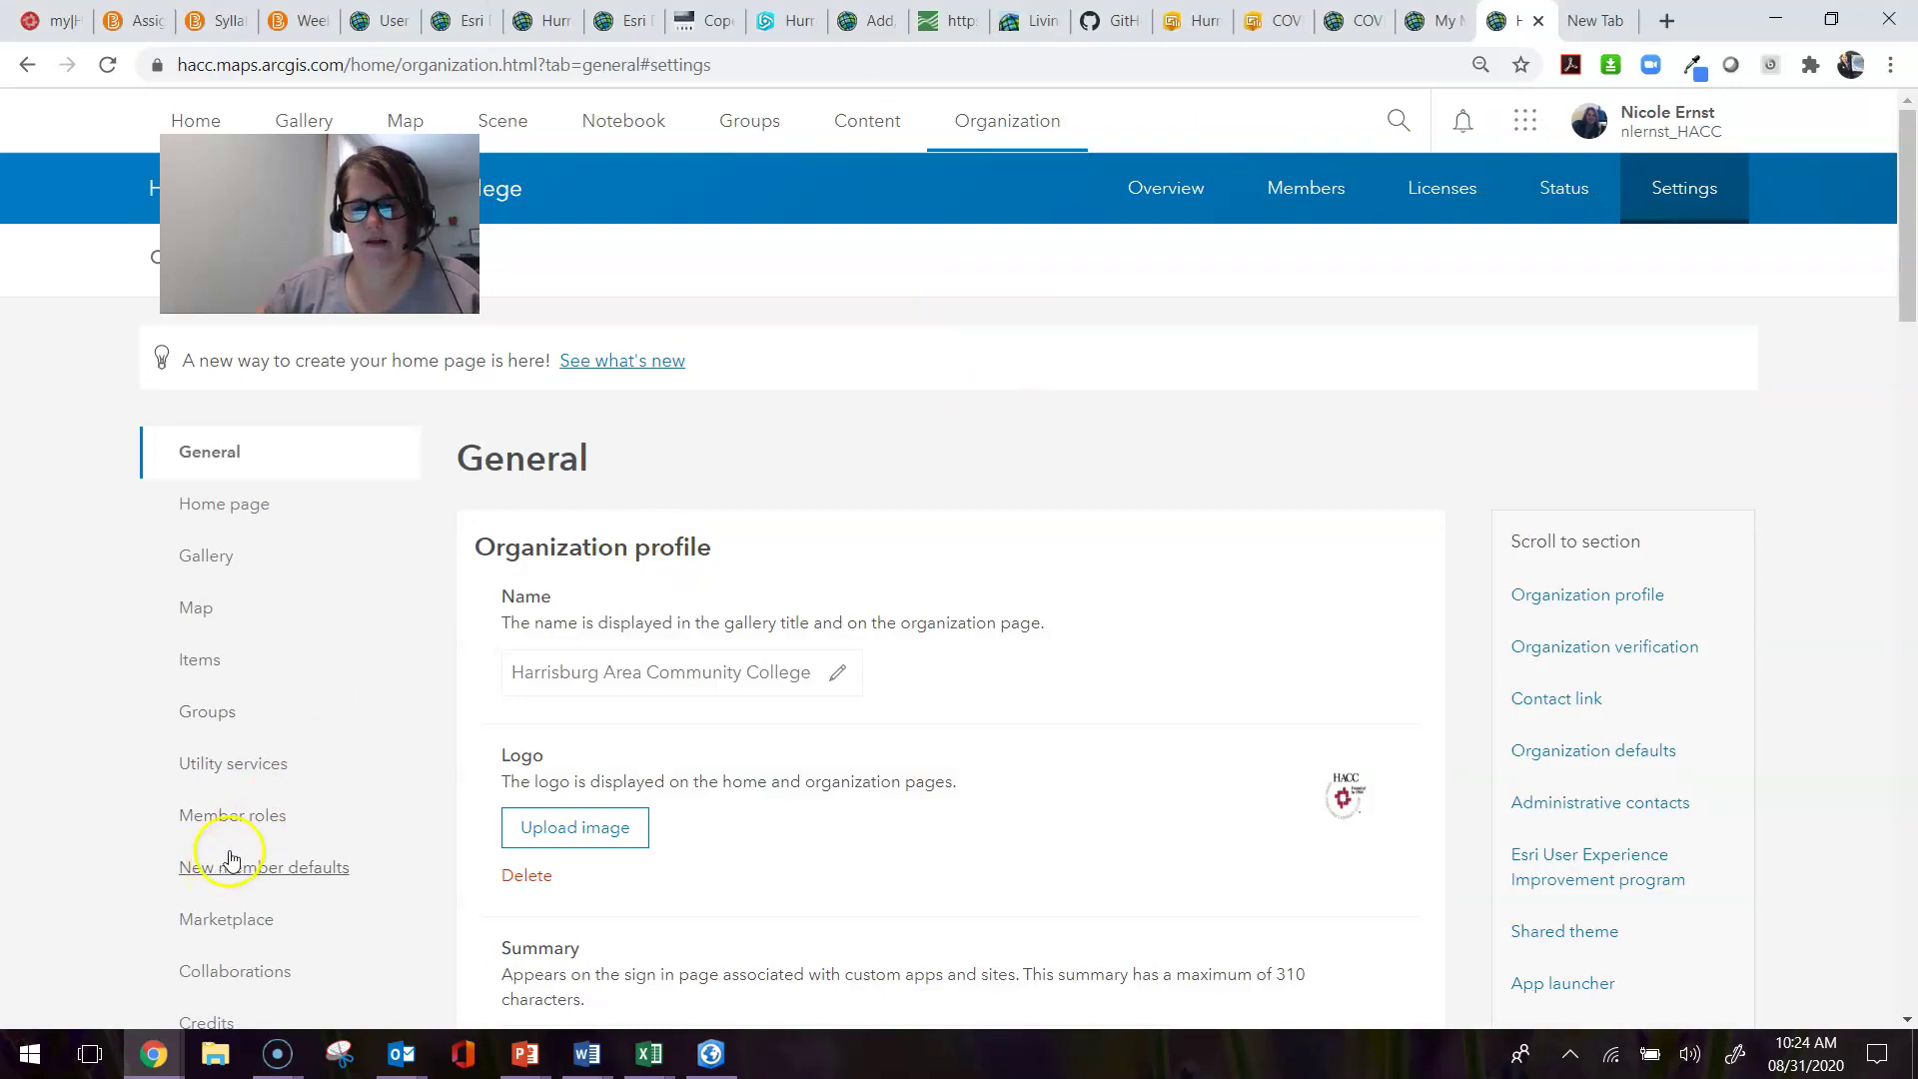
- Open the Member roles tab and scroll to the Manage roles list with Publisher's default warning
click(232, 815)
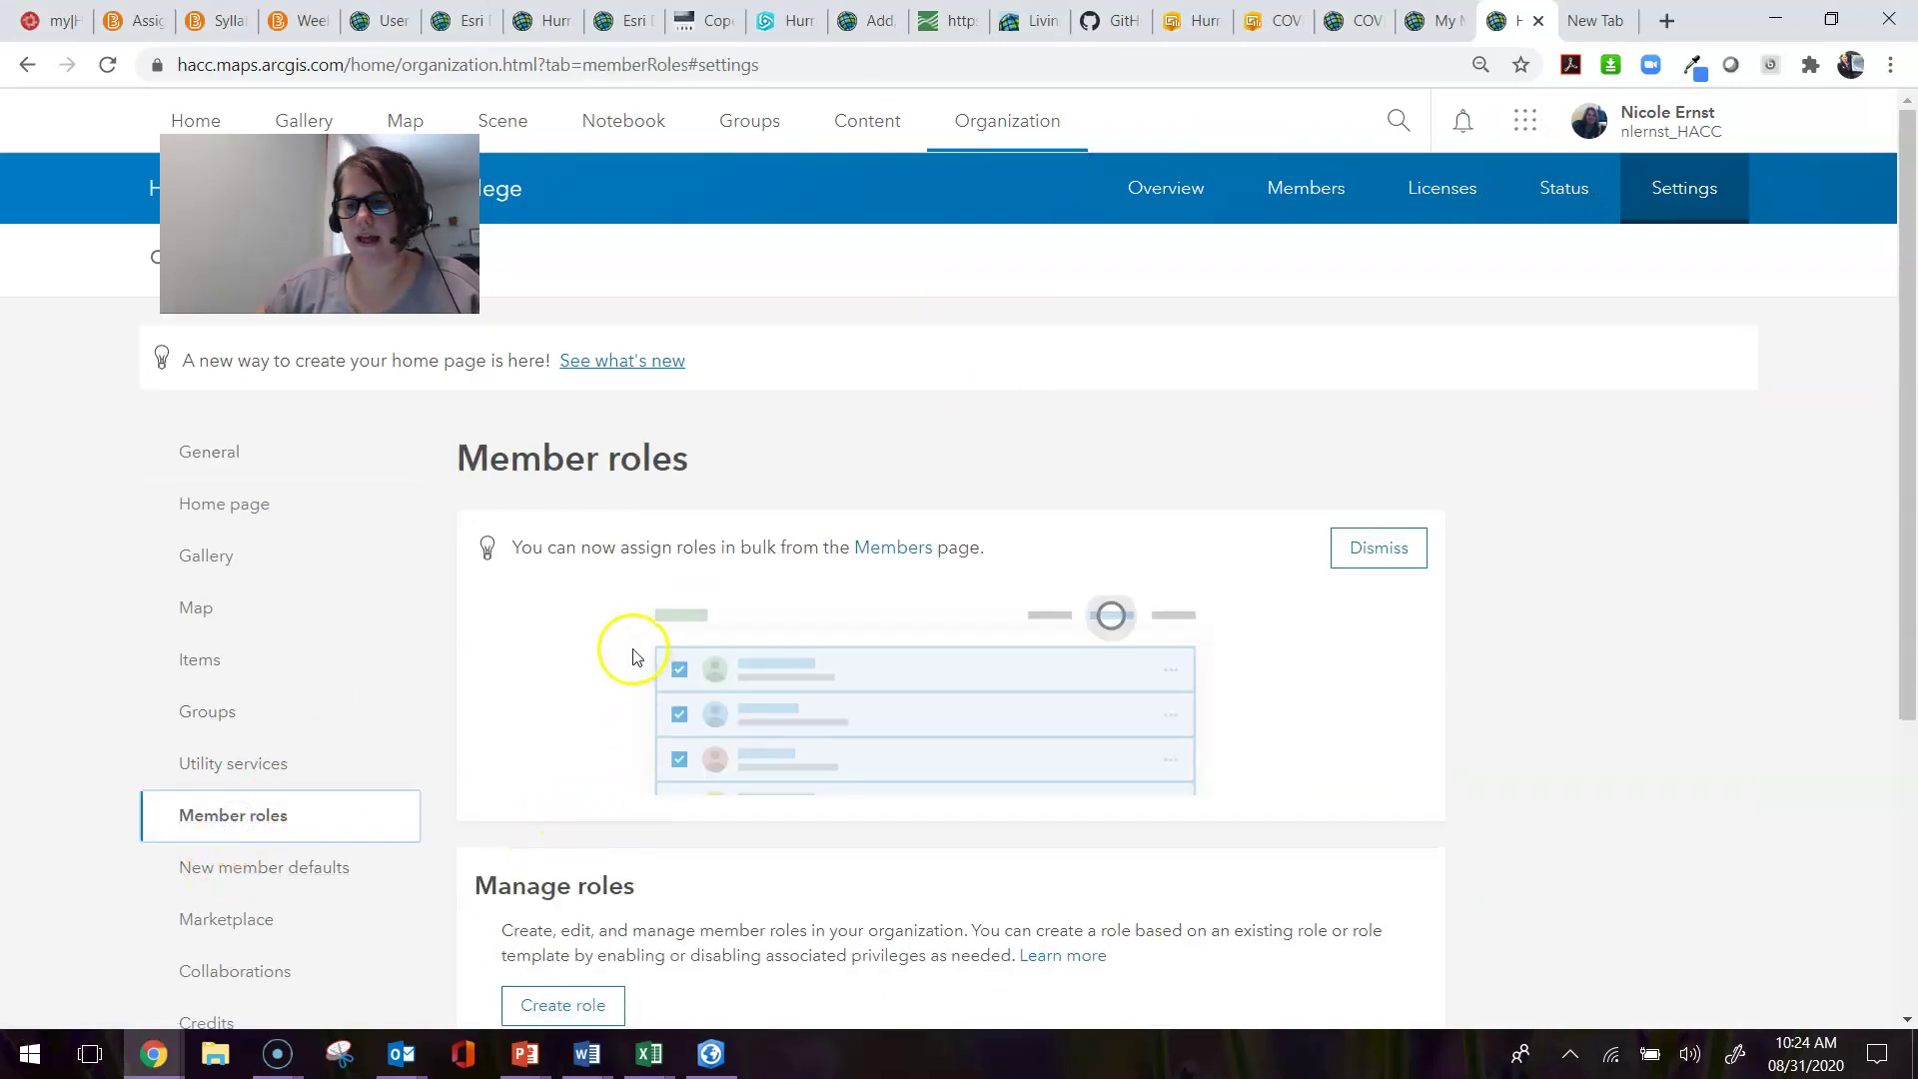
scroll(632, 656, down, 1)
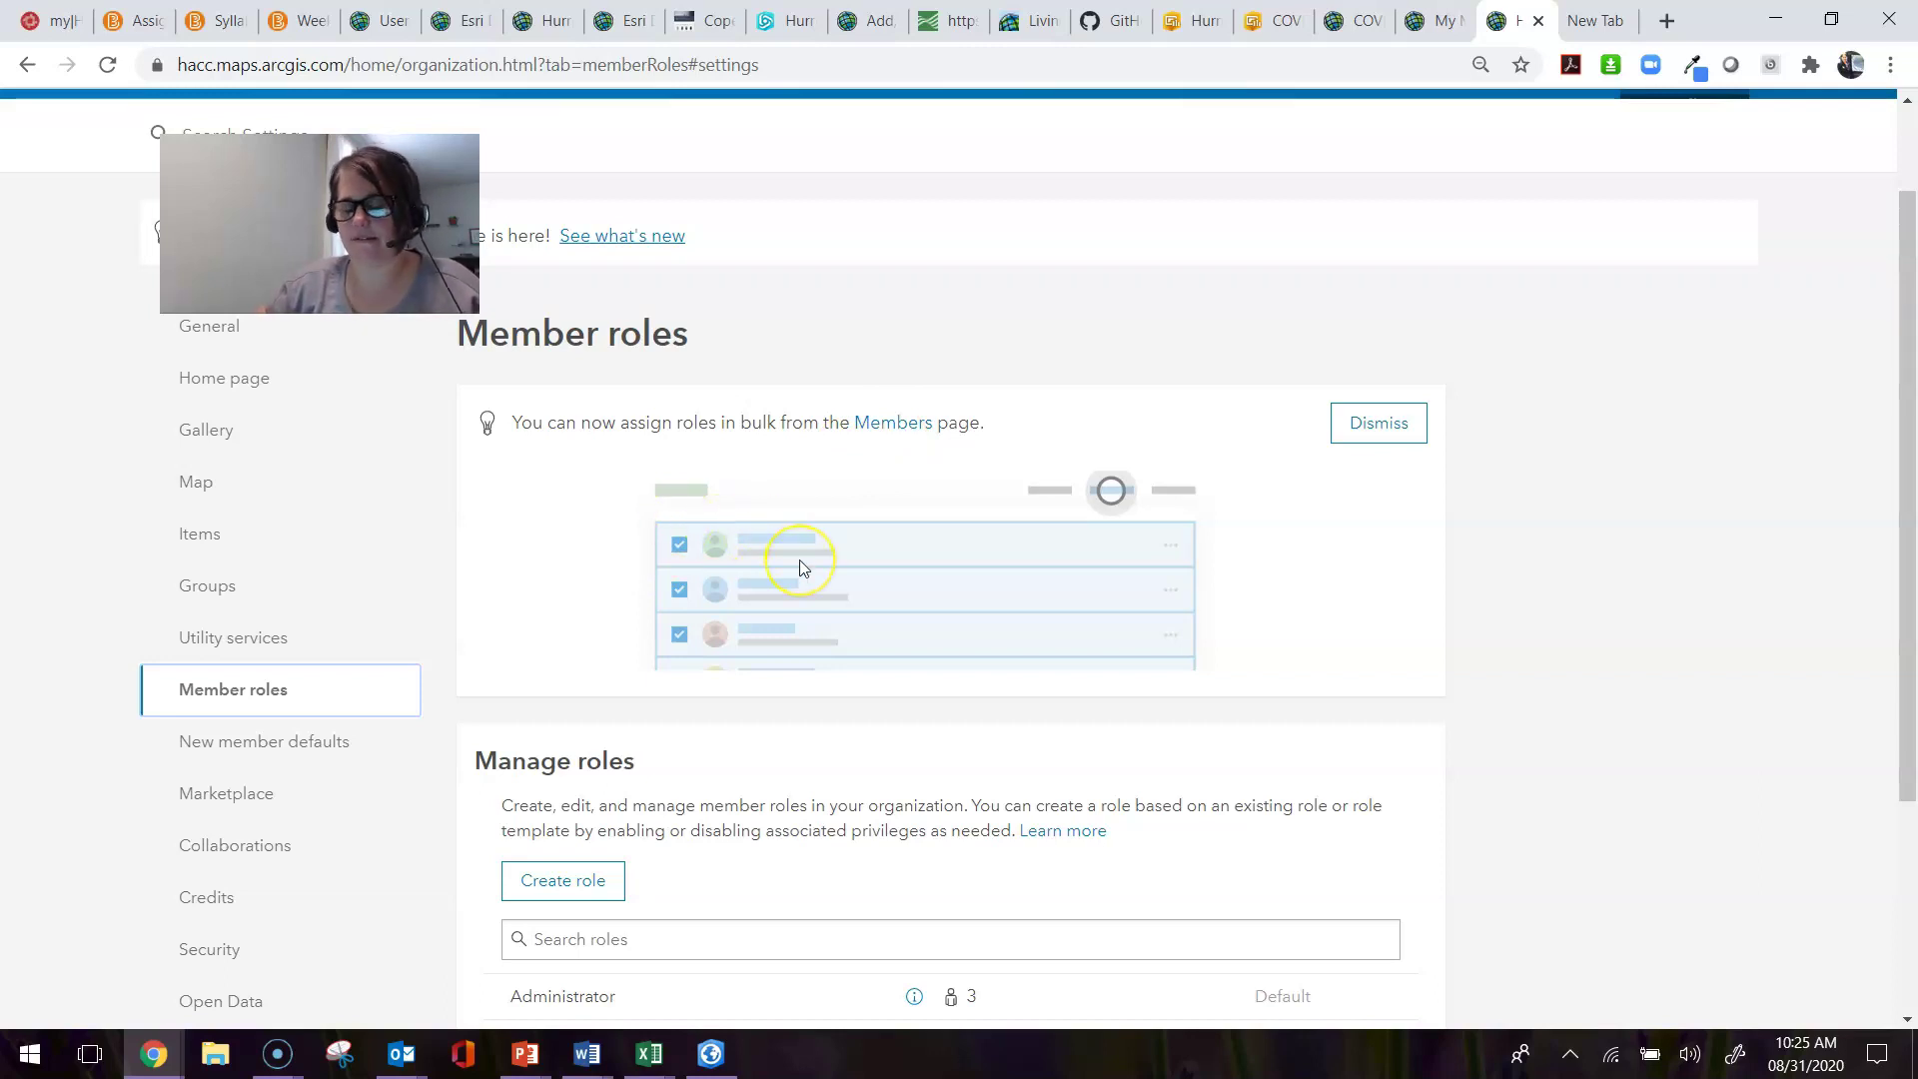
scroll(798, 550, down, 1)
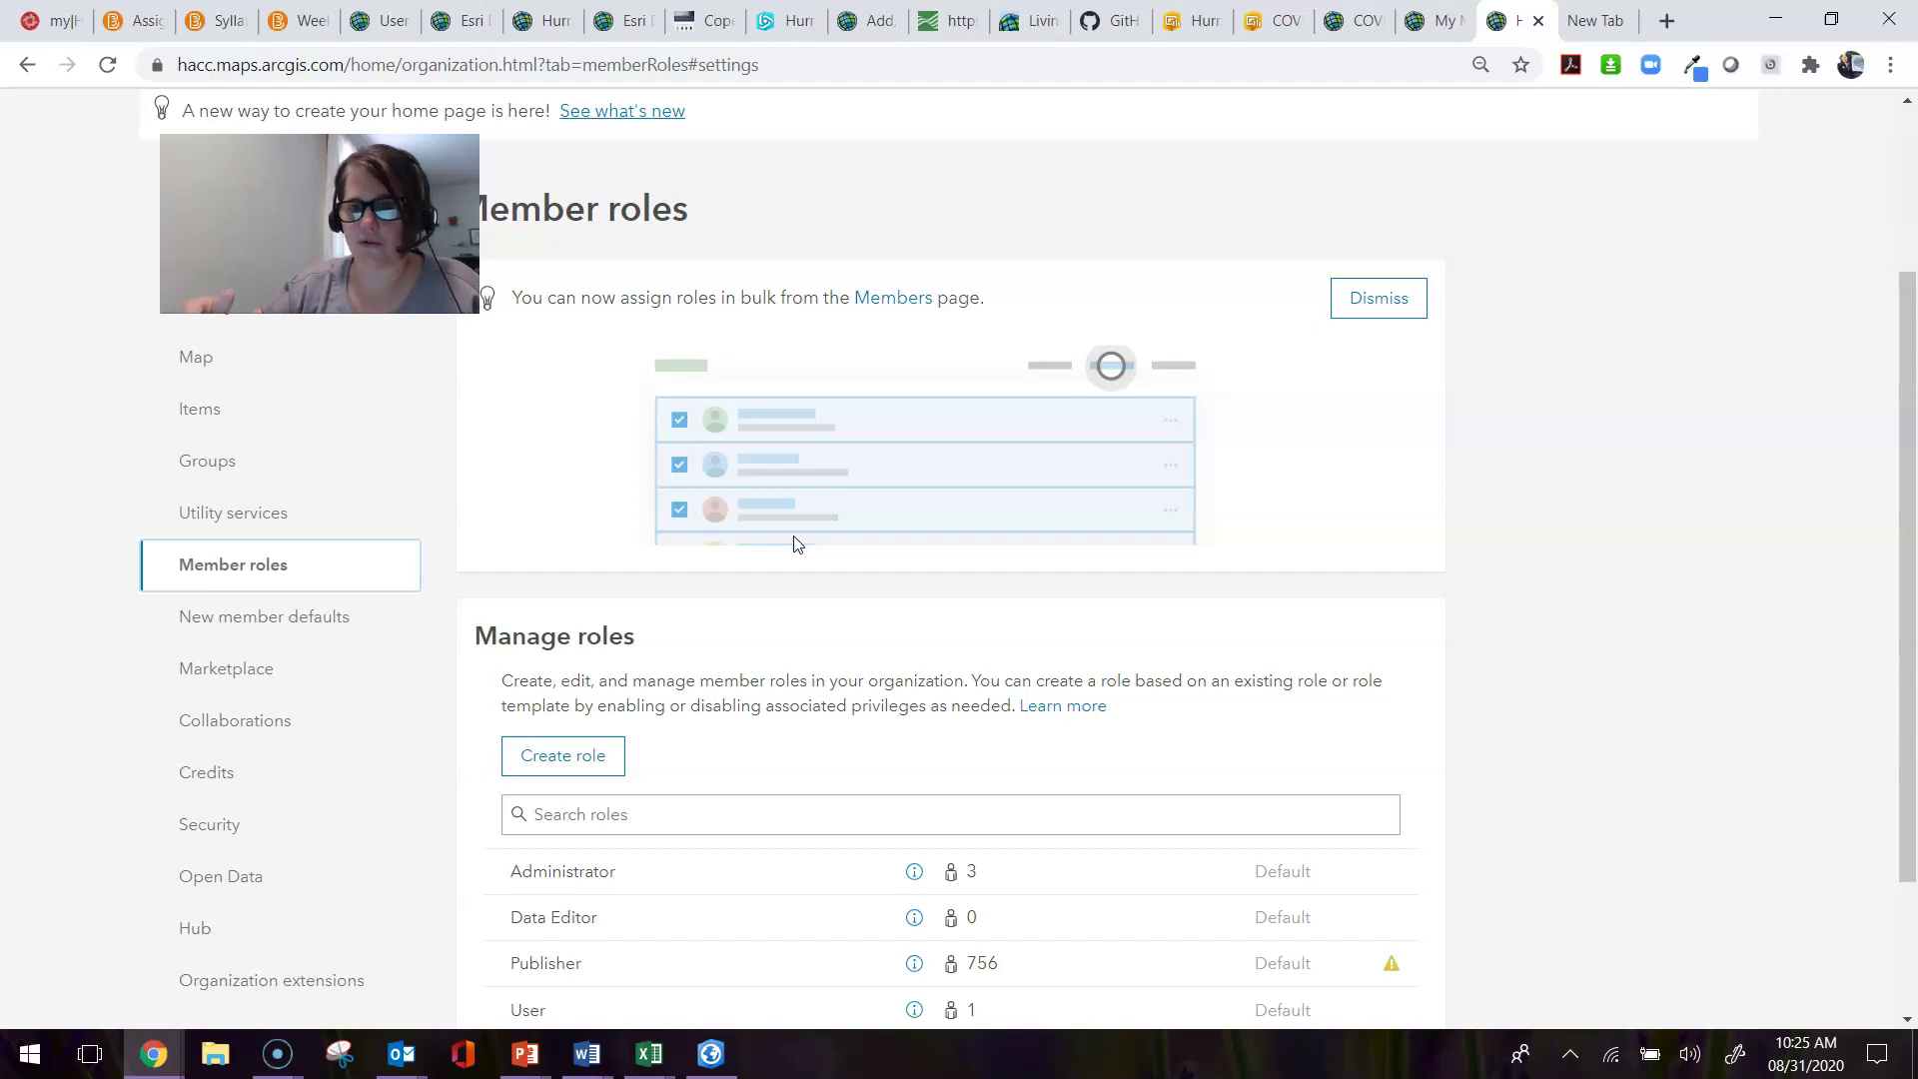
scroll(789, 538, down, 1)
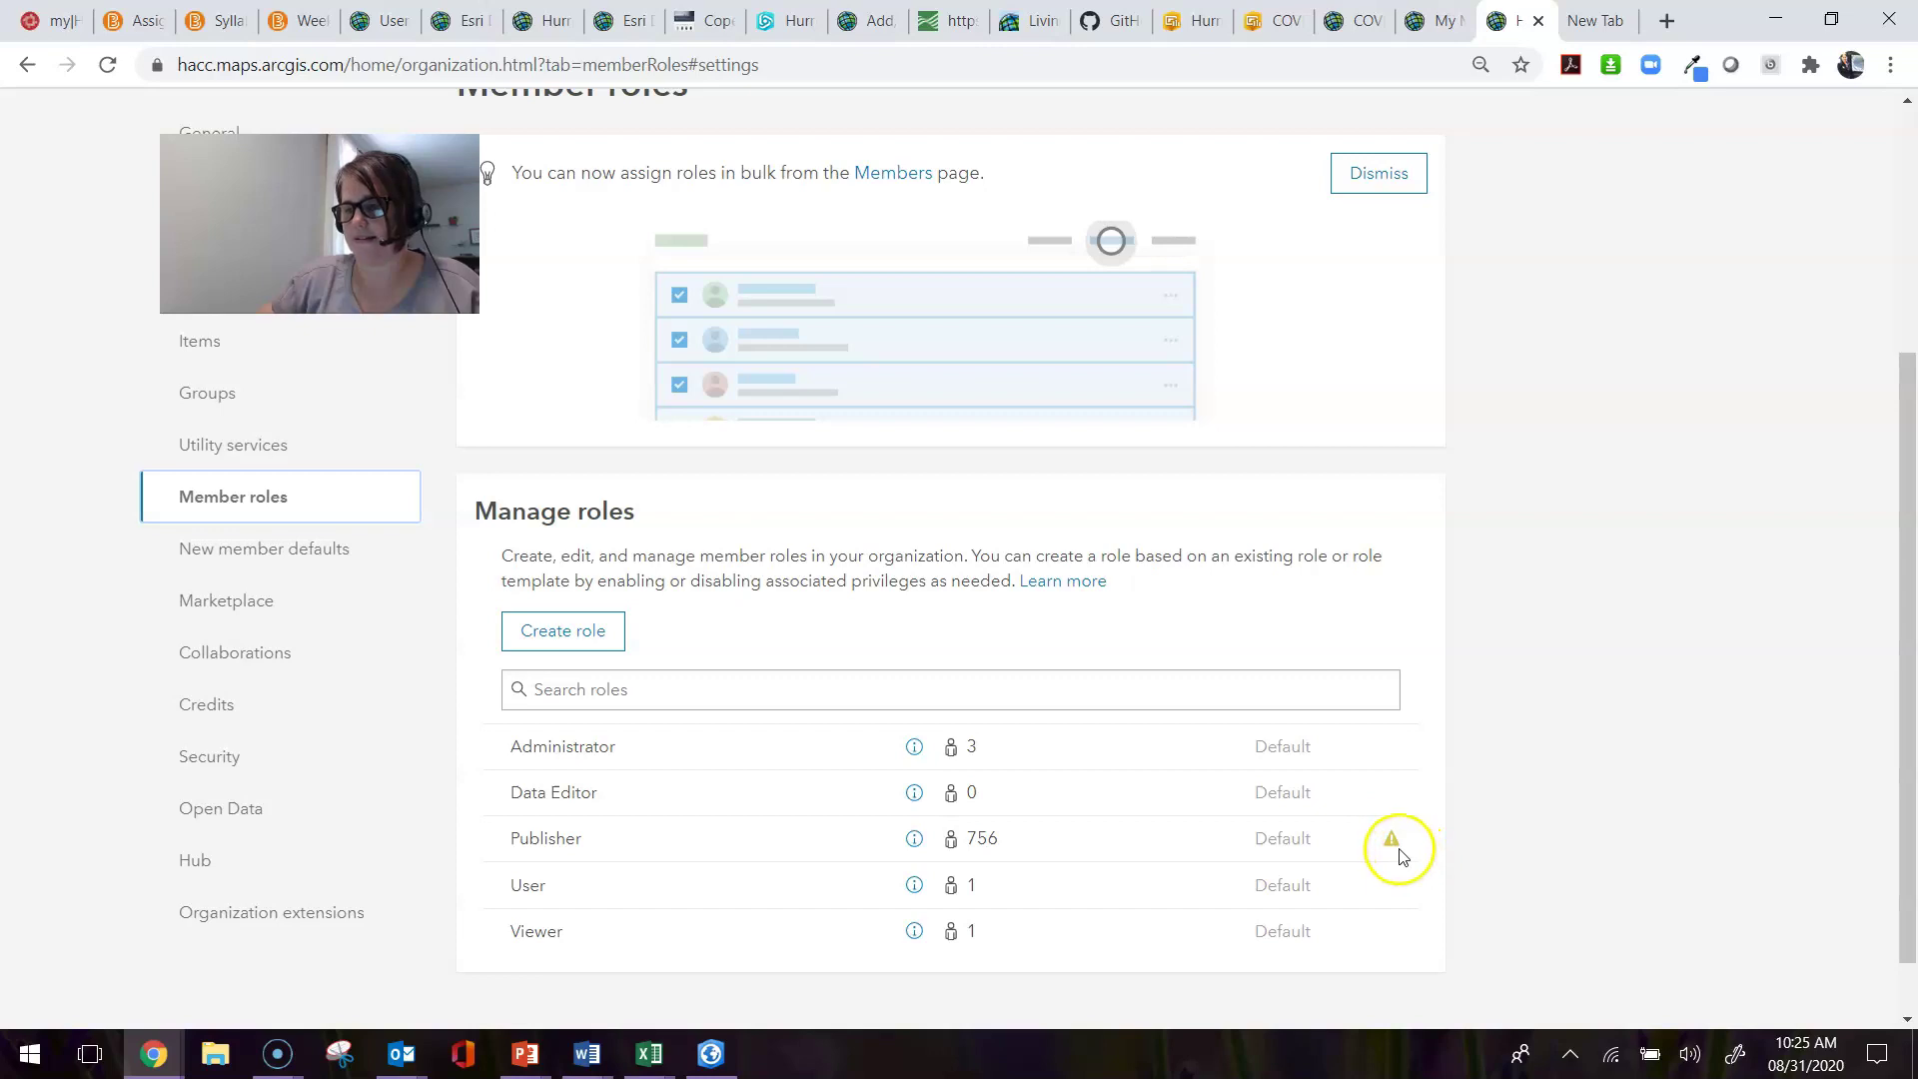
scroll(1395, 852, down, 1)
mouse_move(1392, 771)
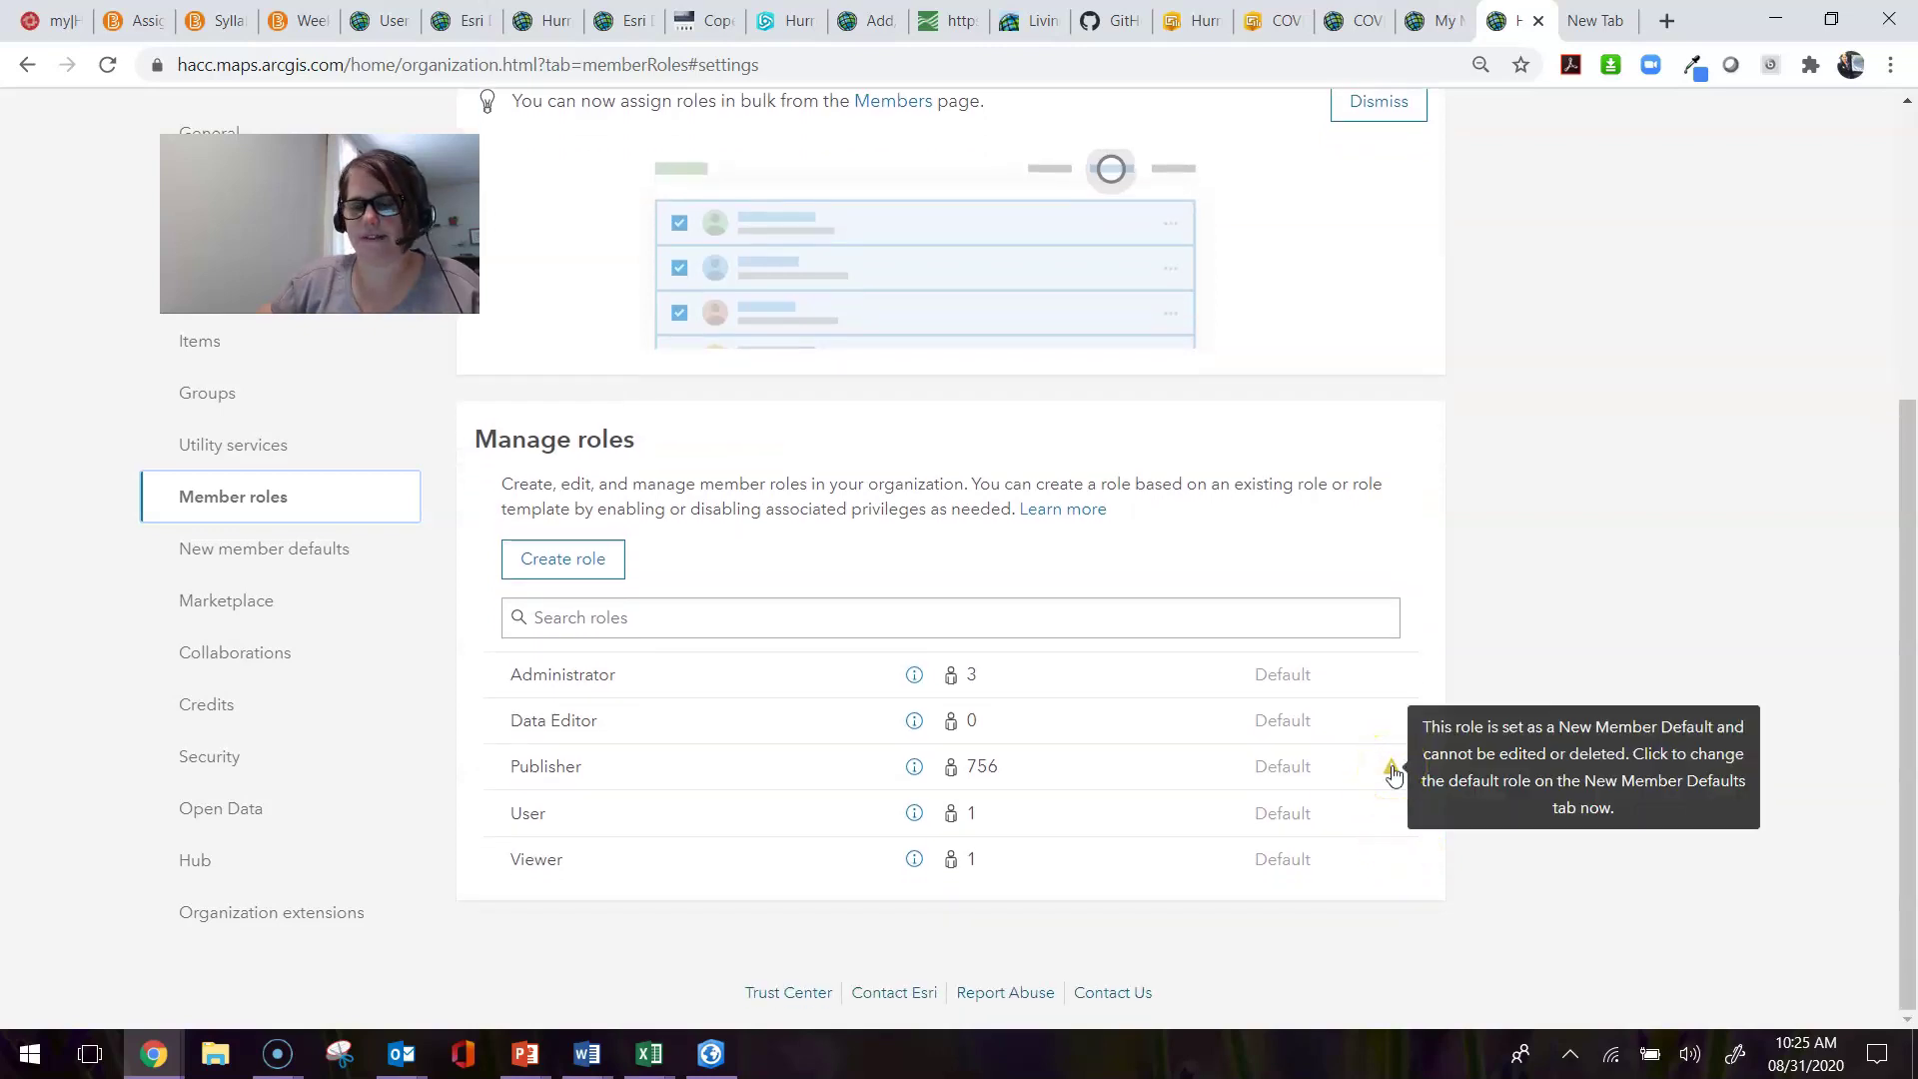
- Create a new role and correct its name to Pseudo-Administrator by inserting the missing 'i'
click(600, 568)
click(602, 296)
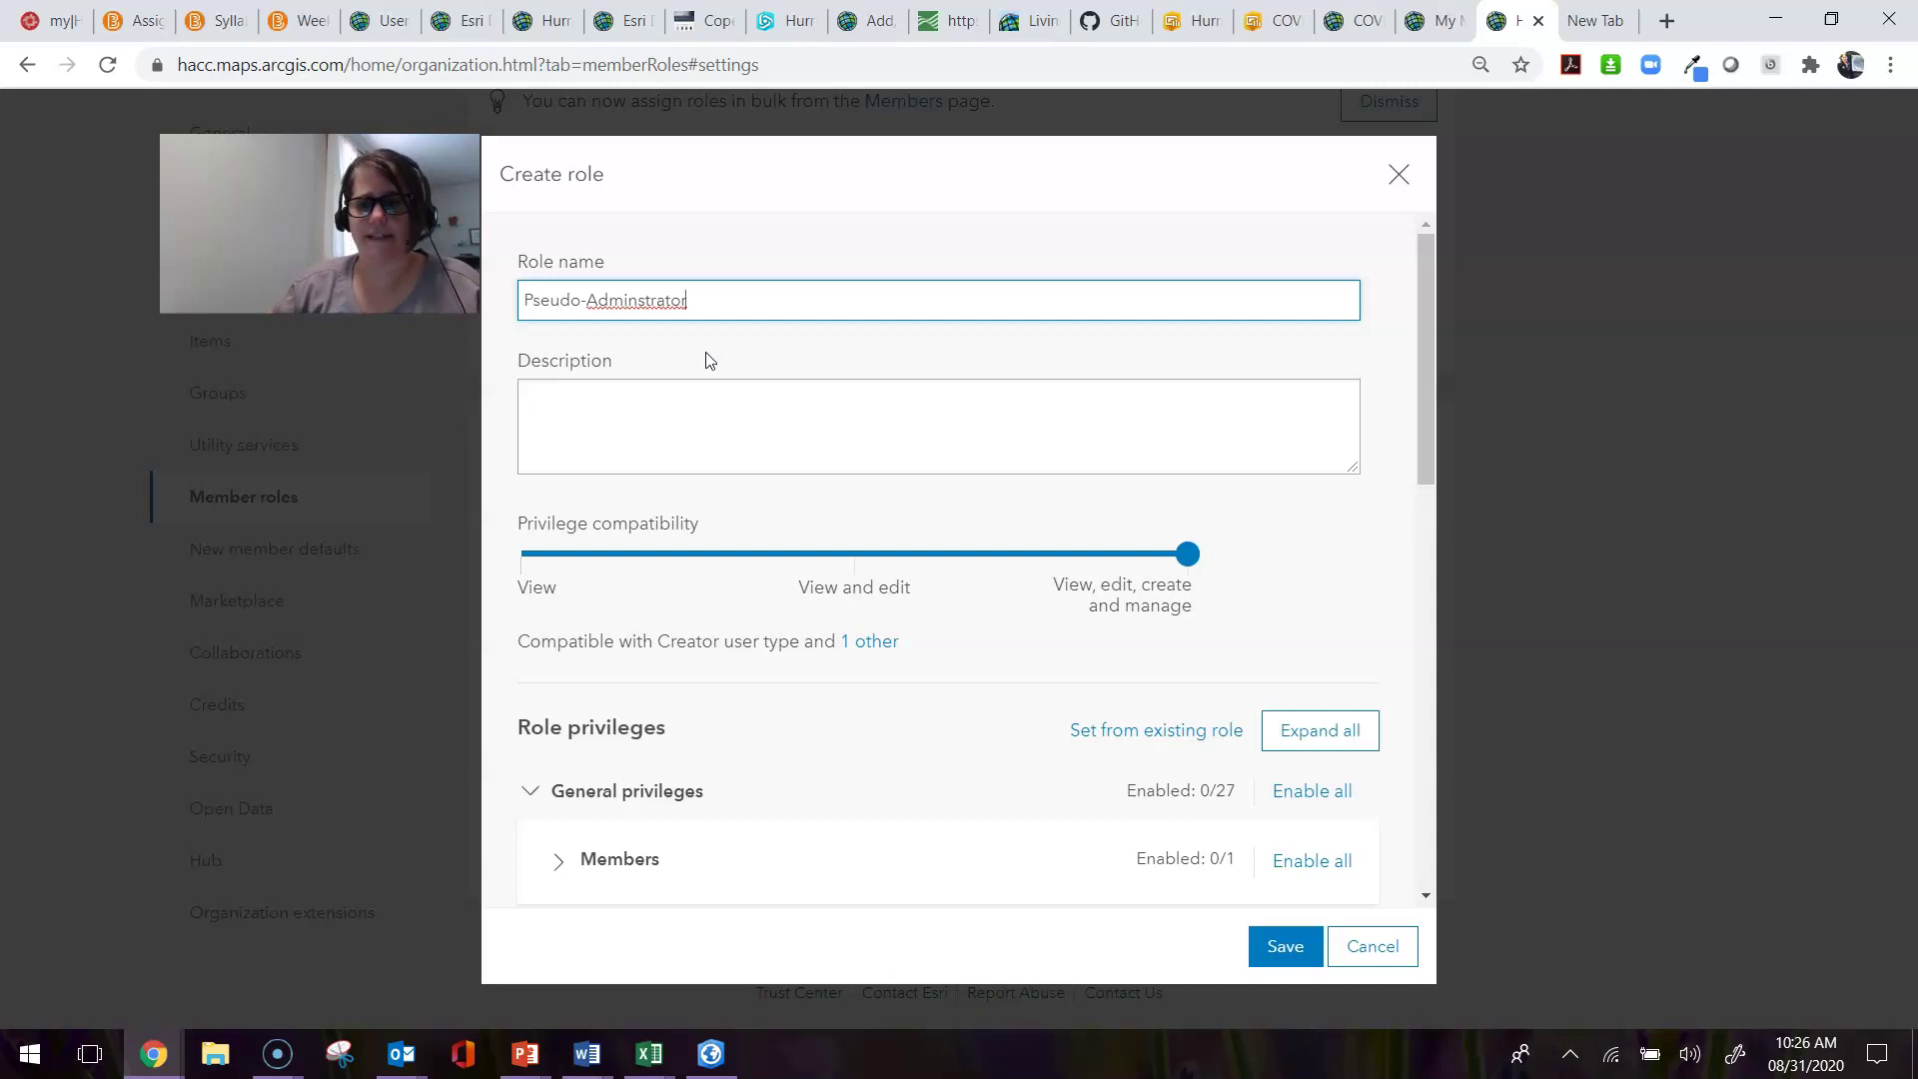
click(640, 299)
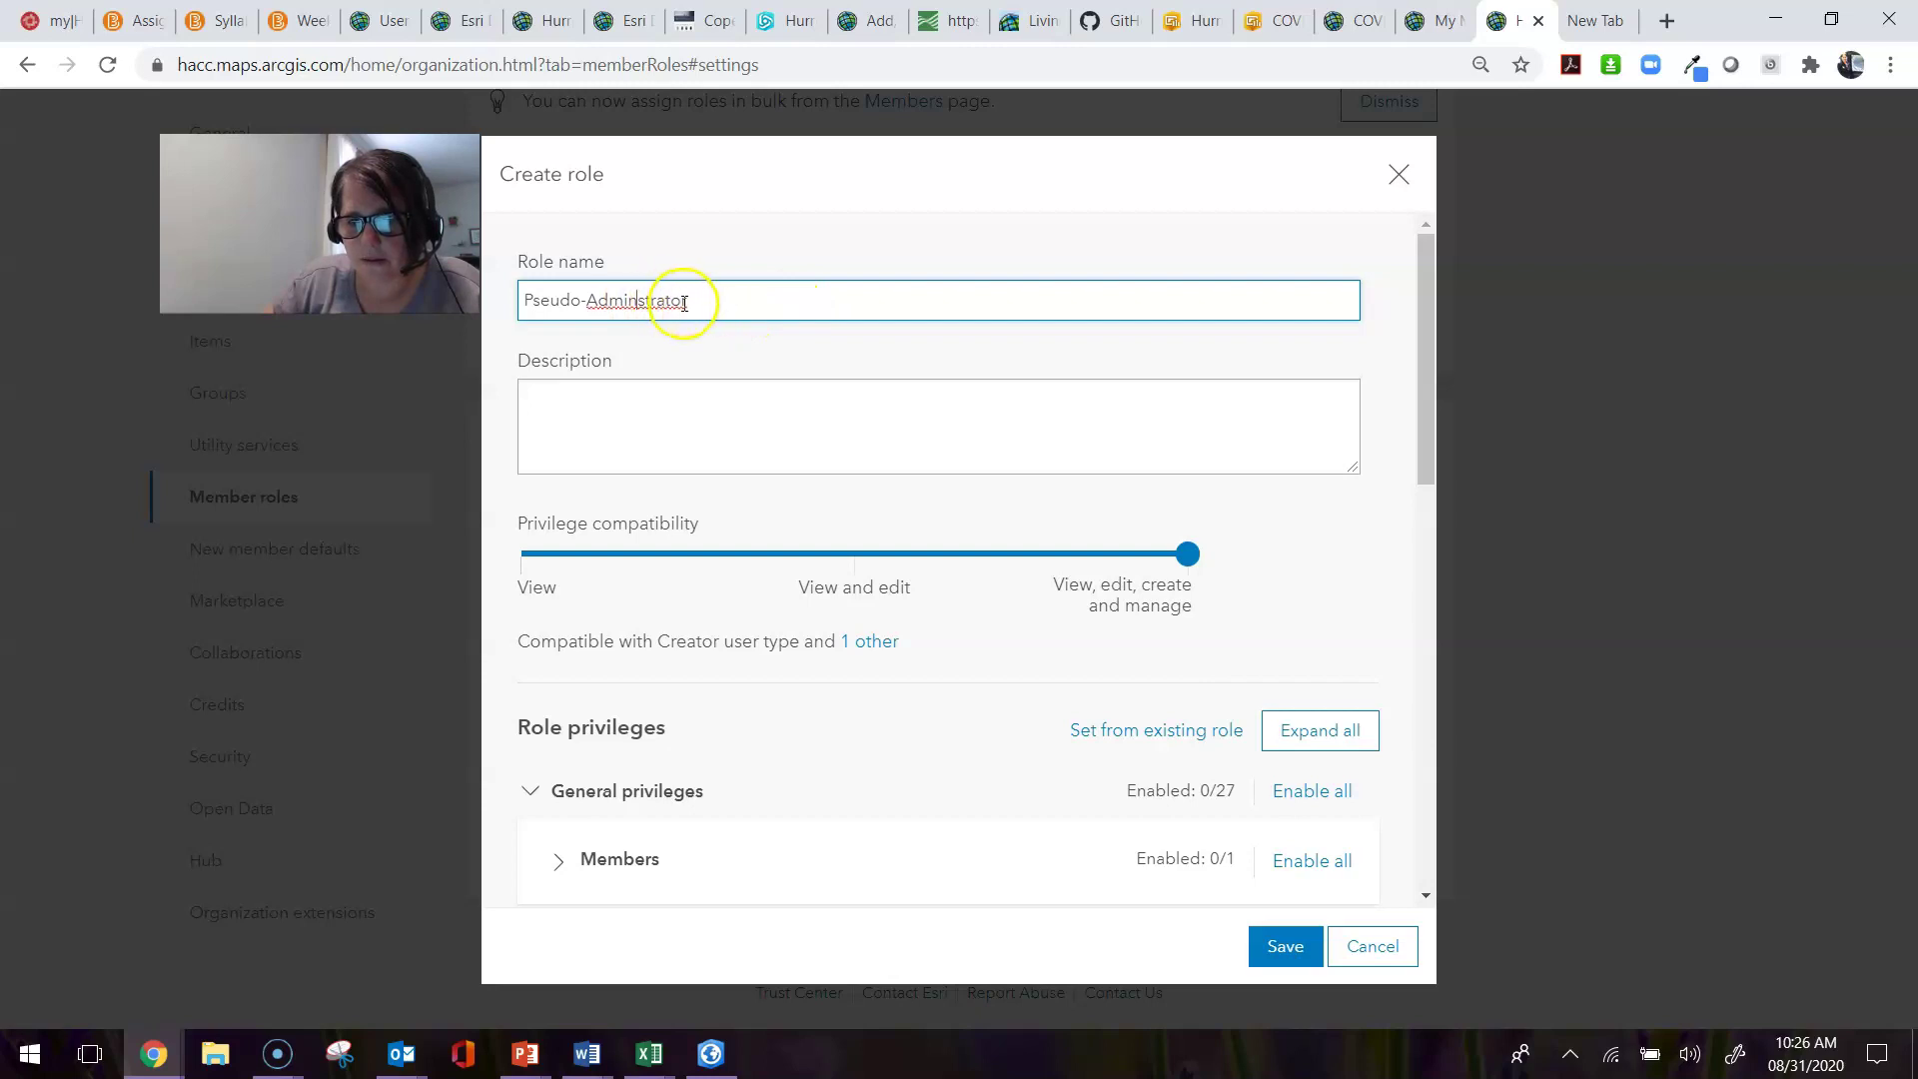
text(i)
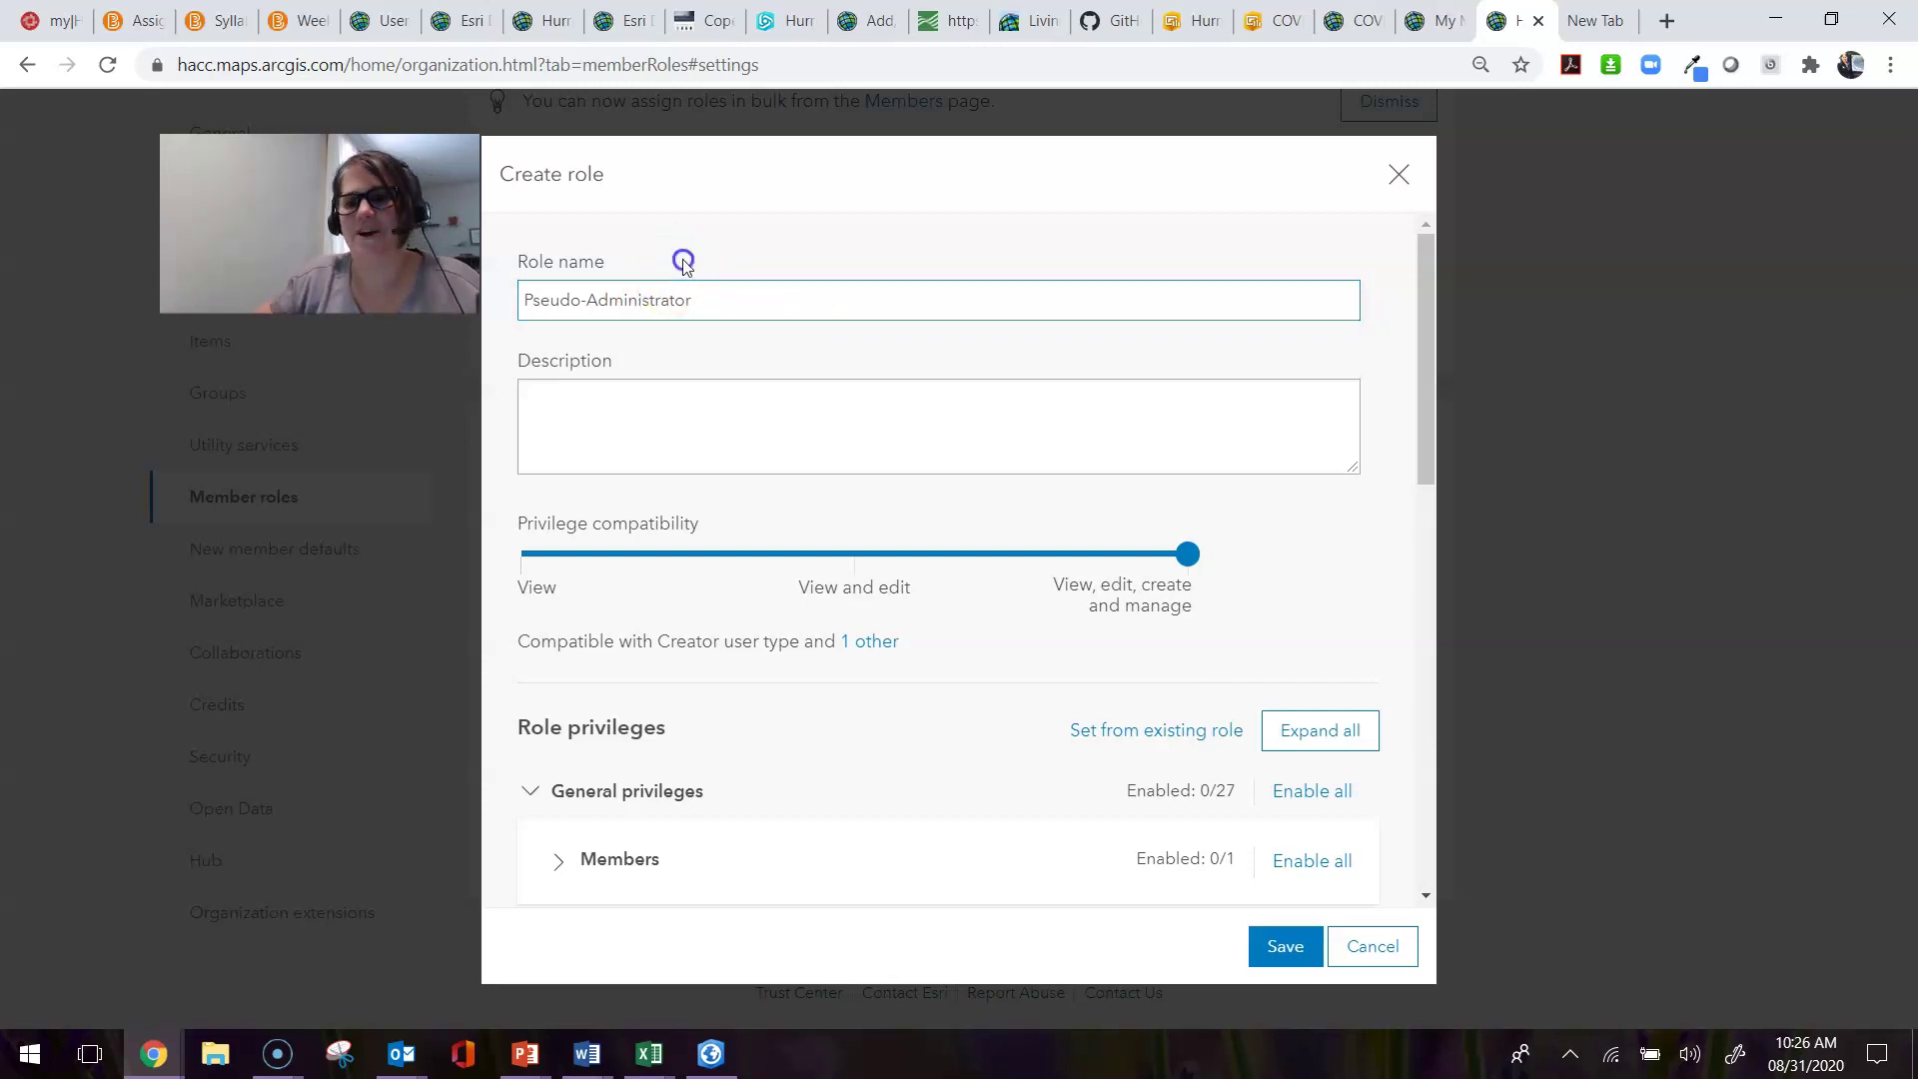
- Collapse the General and Administrative privileges groups in the Create role dialog
scroll(1069, 685, down, 1)
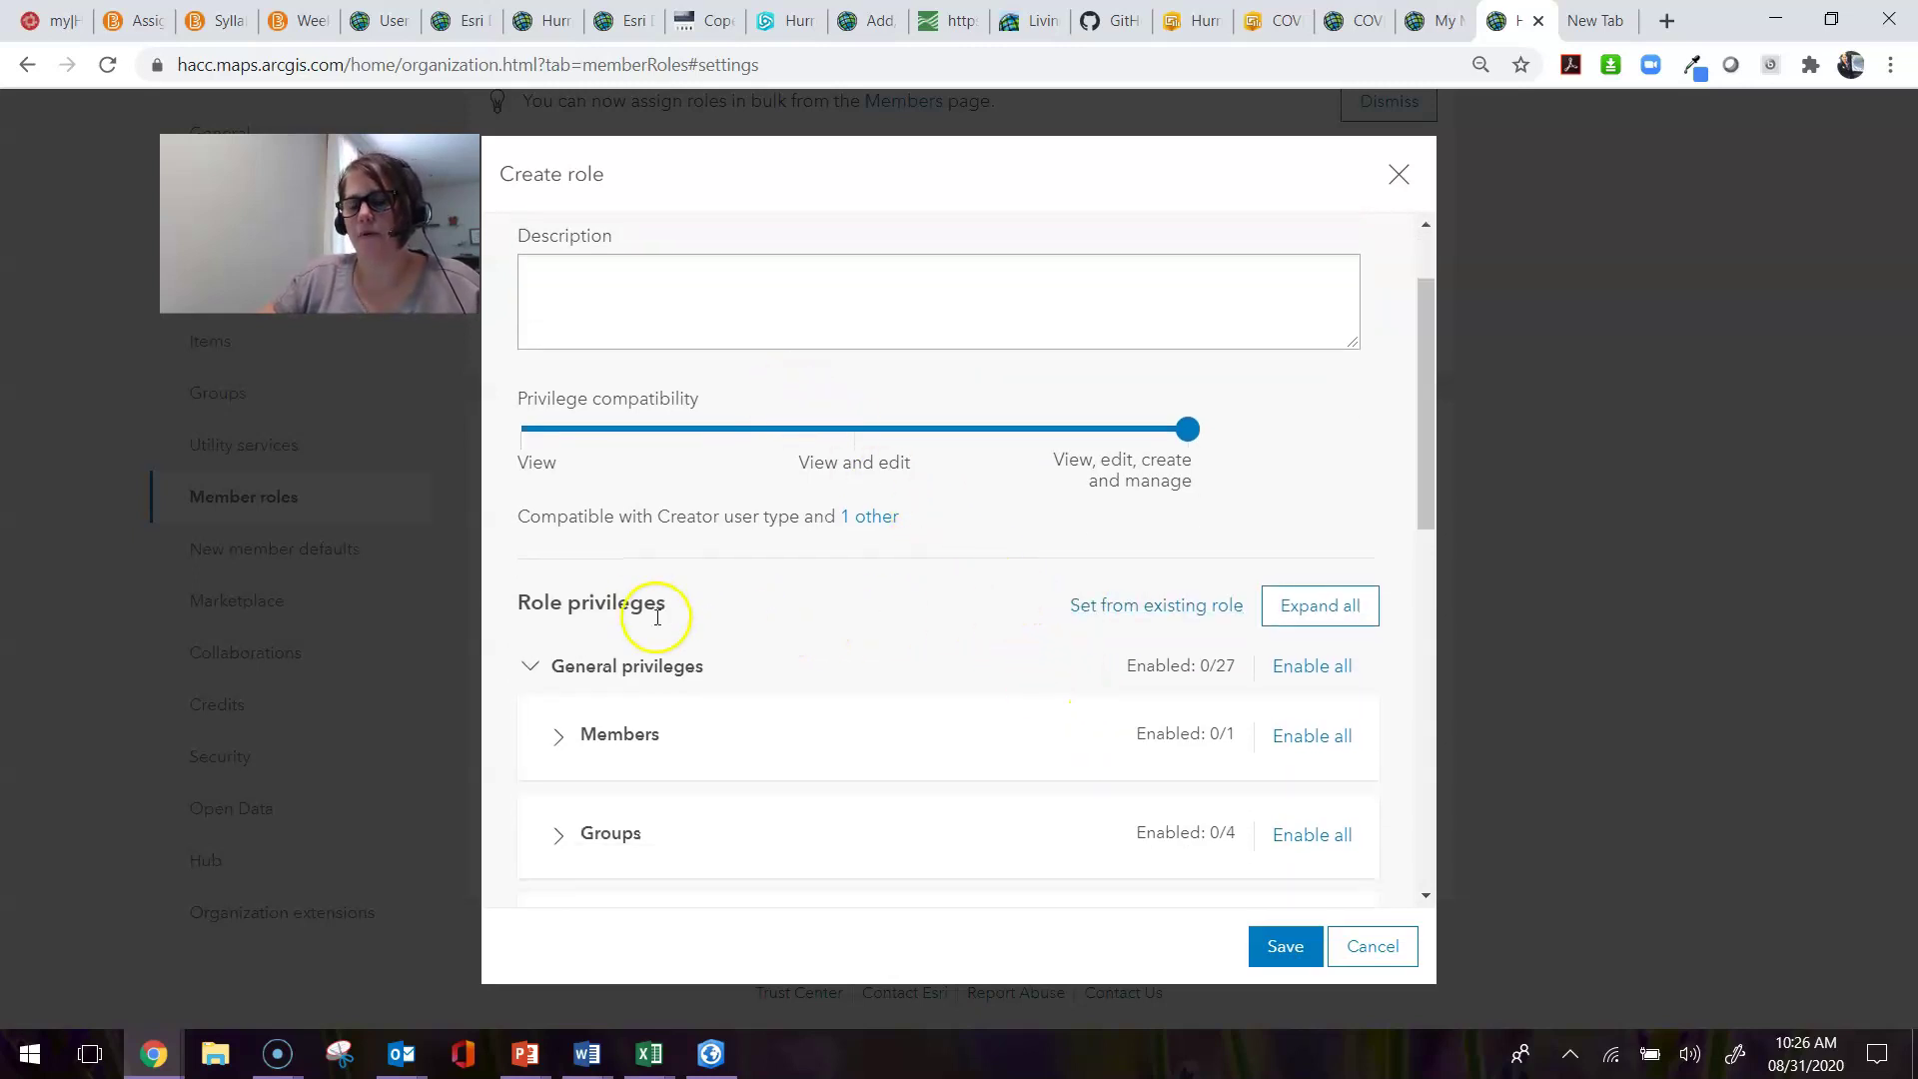
scroll(681, 630, down, 1)
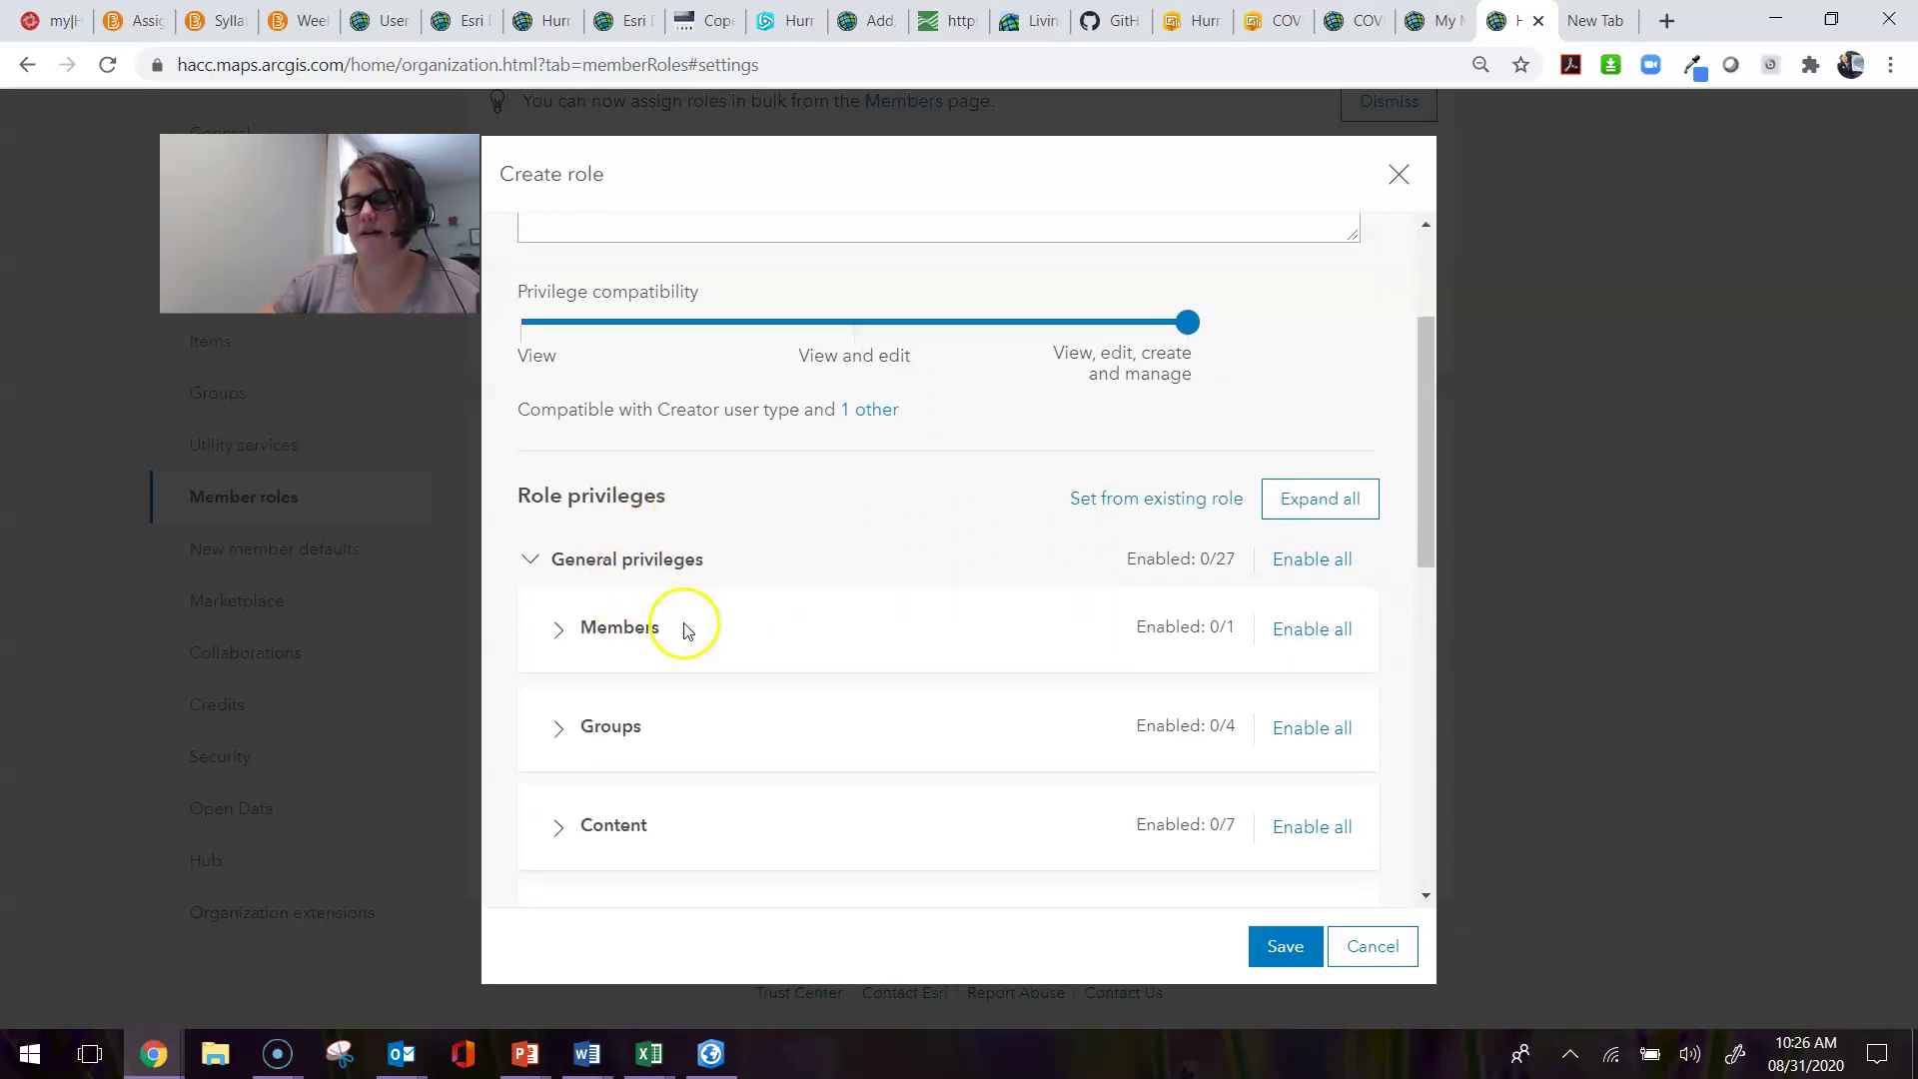
click(536, 550)
click(528, 612)
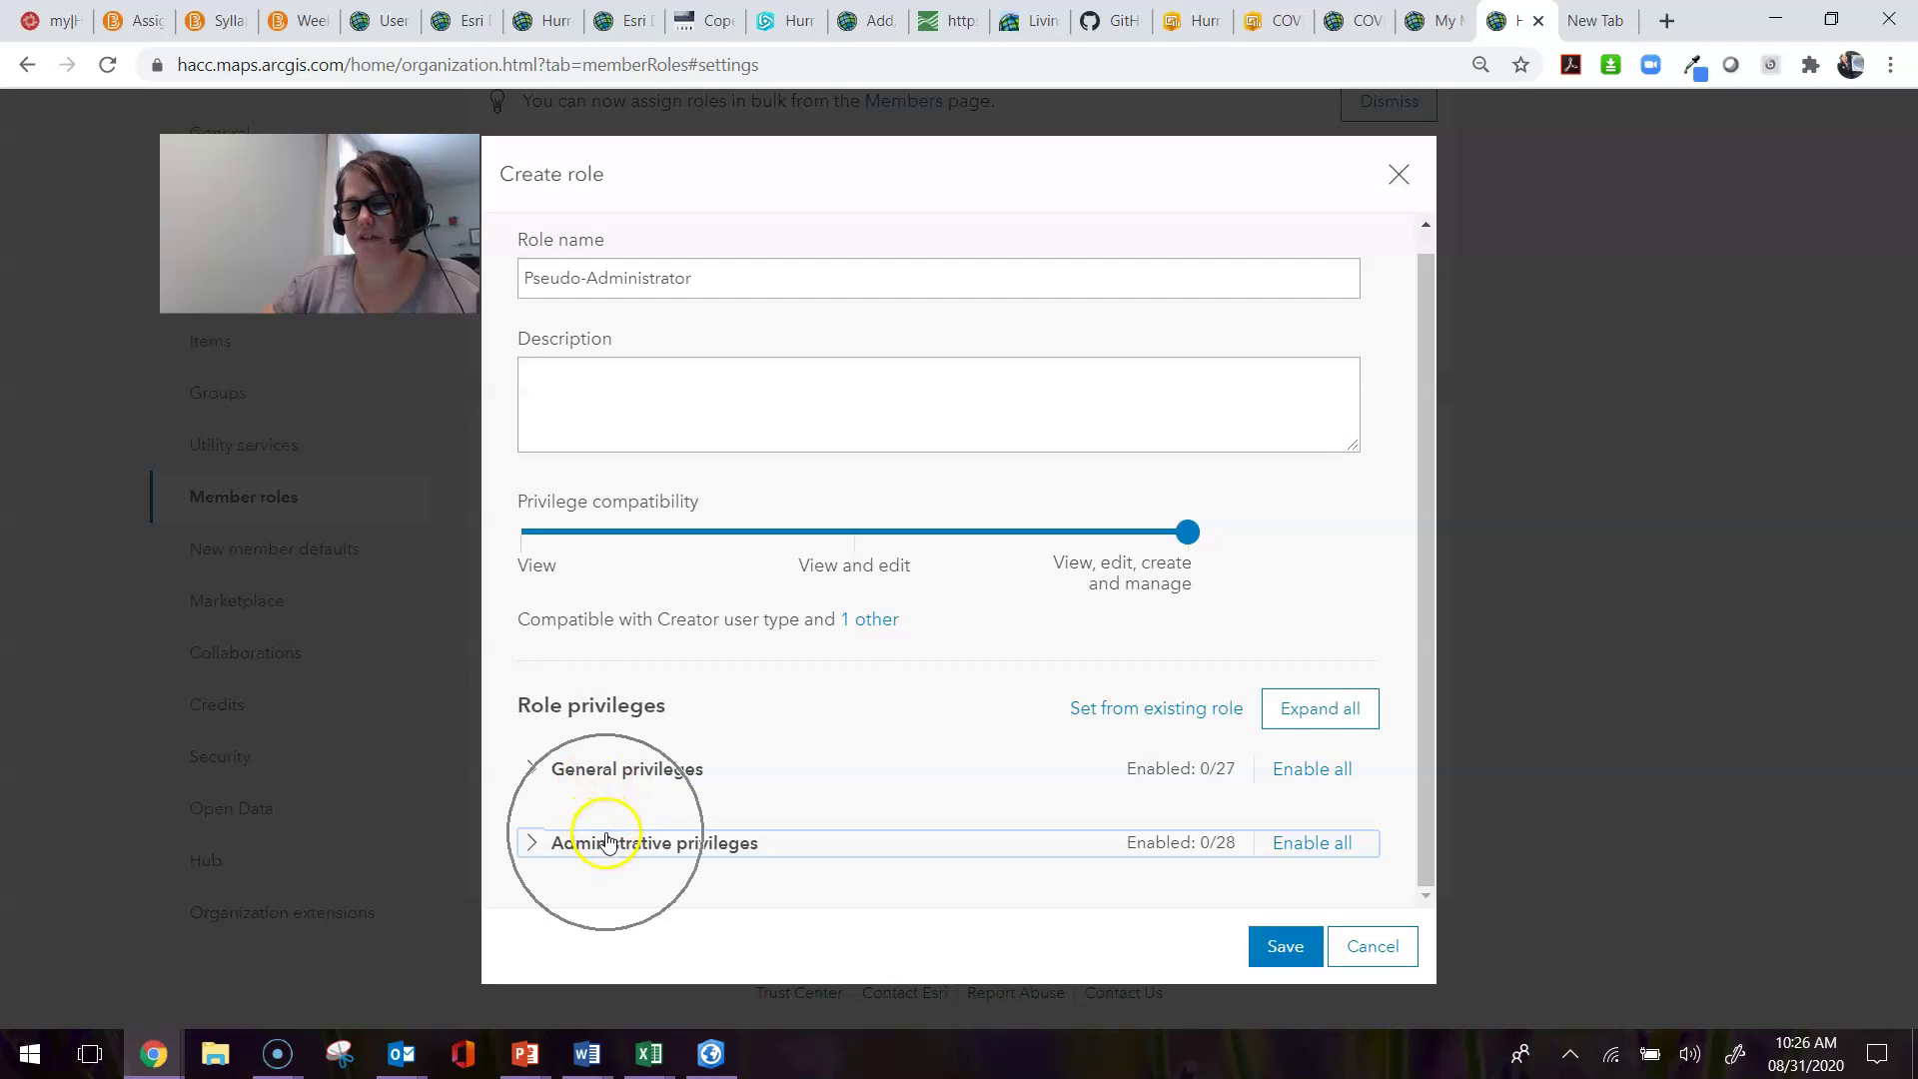
- Expand General privileges and look over the Members privileges, leaving them all off
click(533, 768)
scroll(531, 762, down, 2)
scroll(649, 689, down, 1)
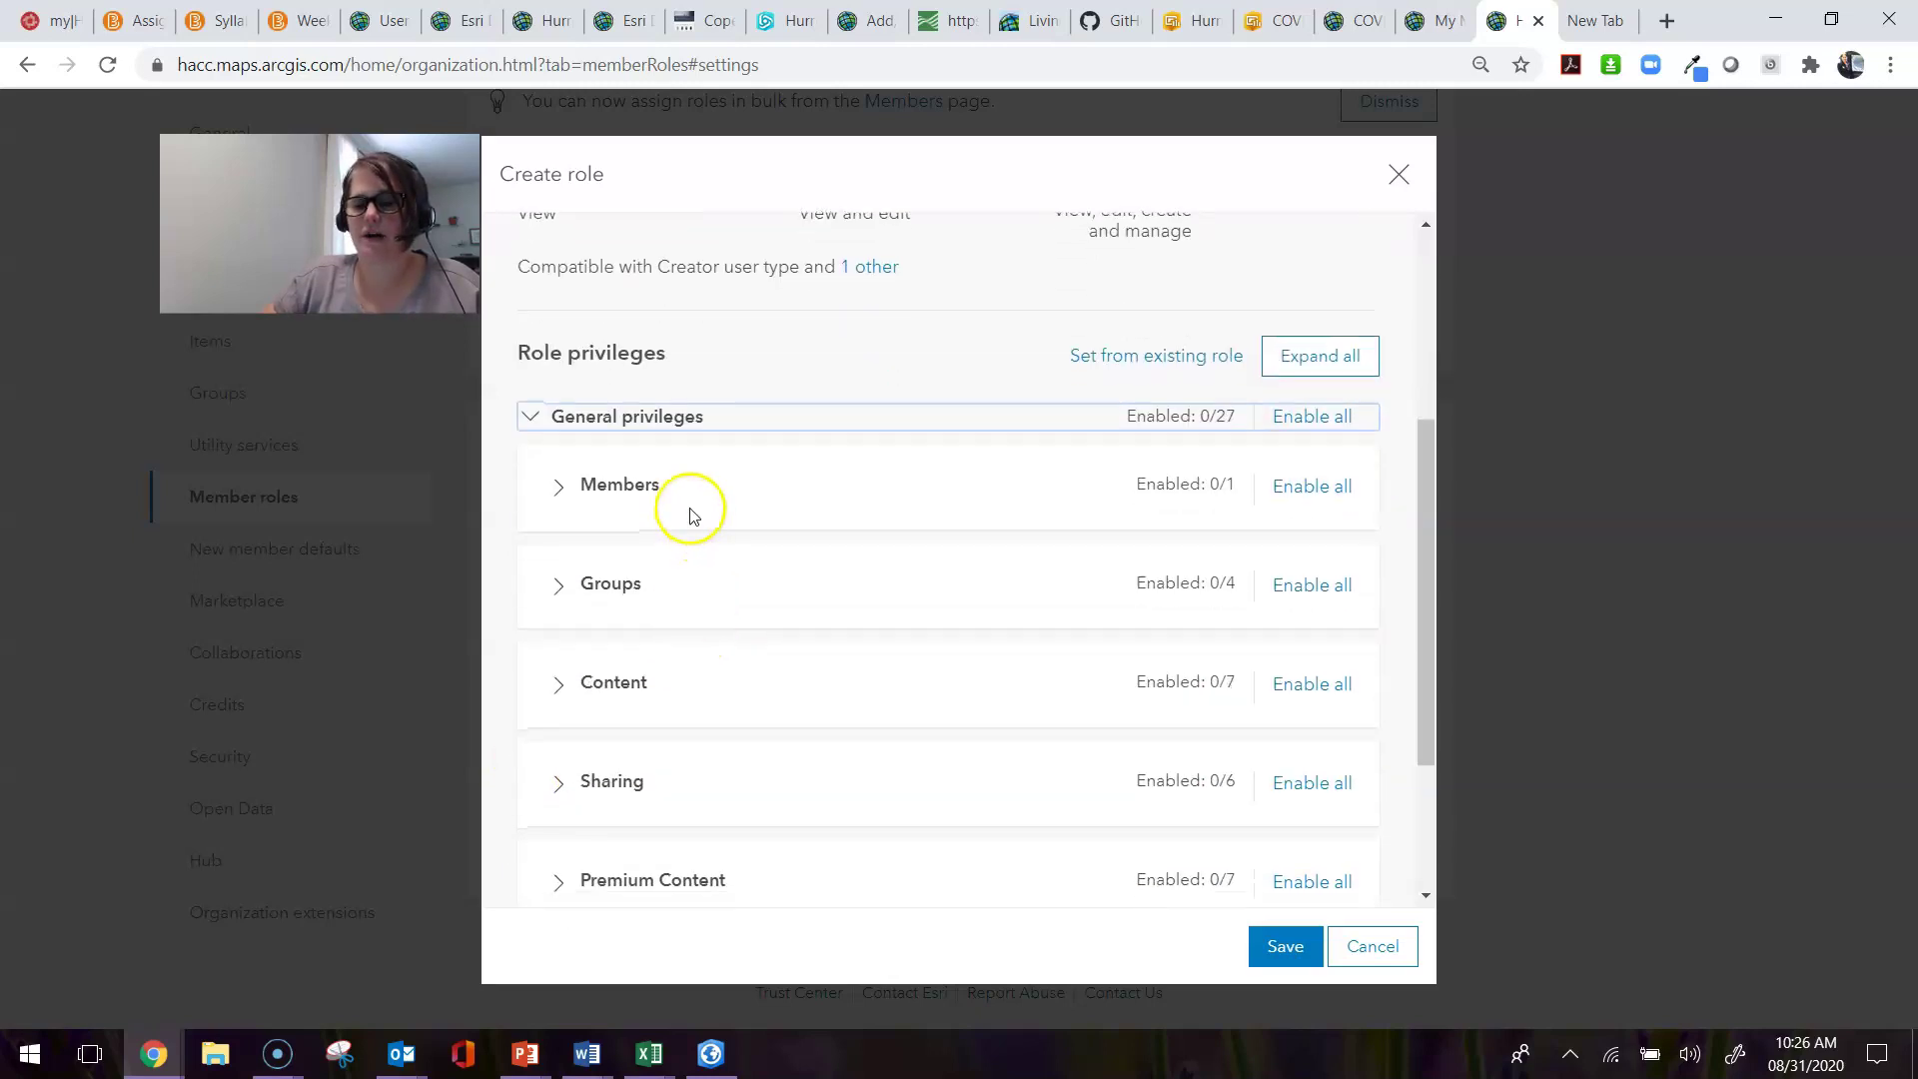
scroll(689, 505, down, 3)
scroll(689, 481, up, 2)
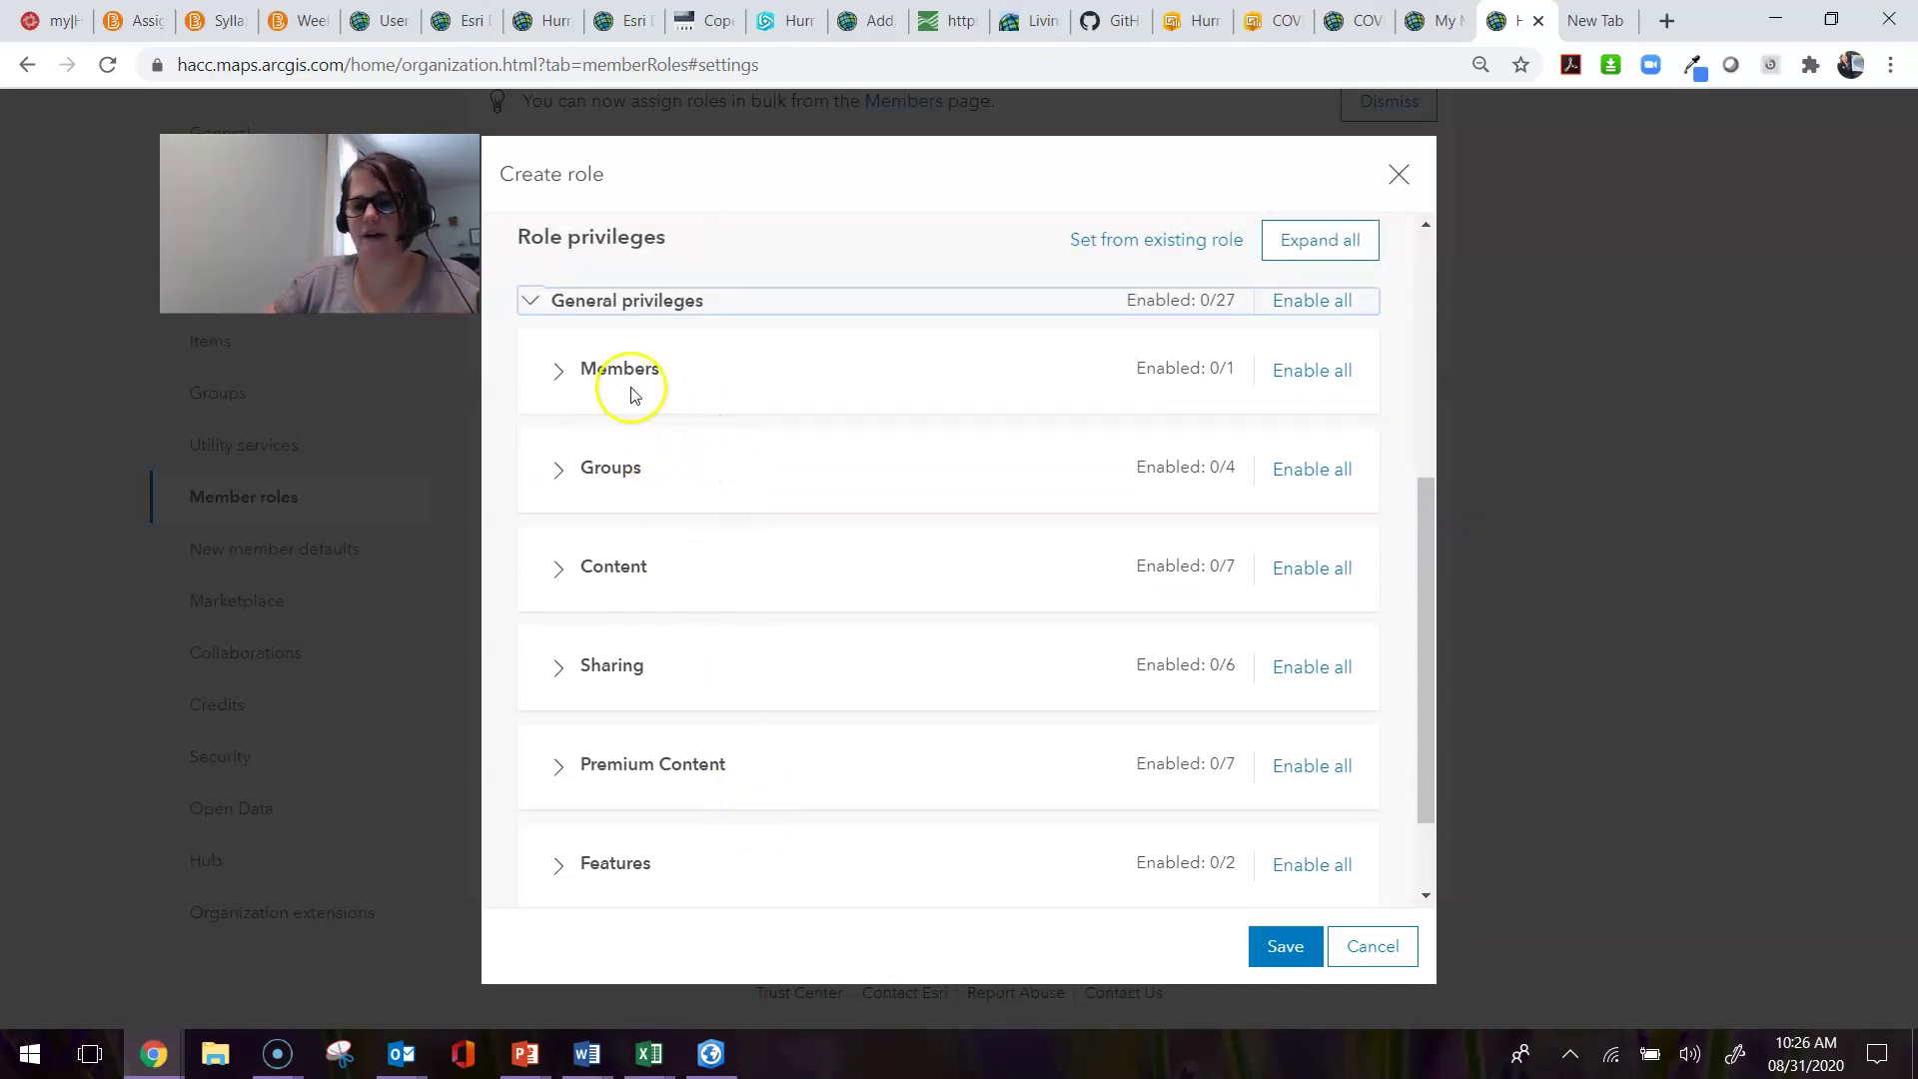
click(566, 377)
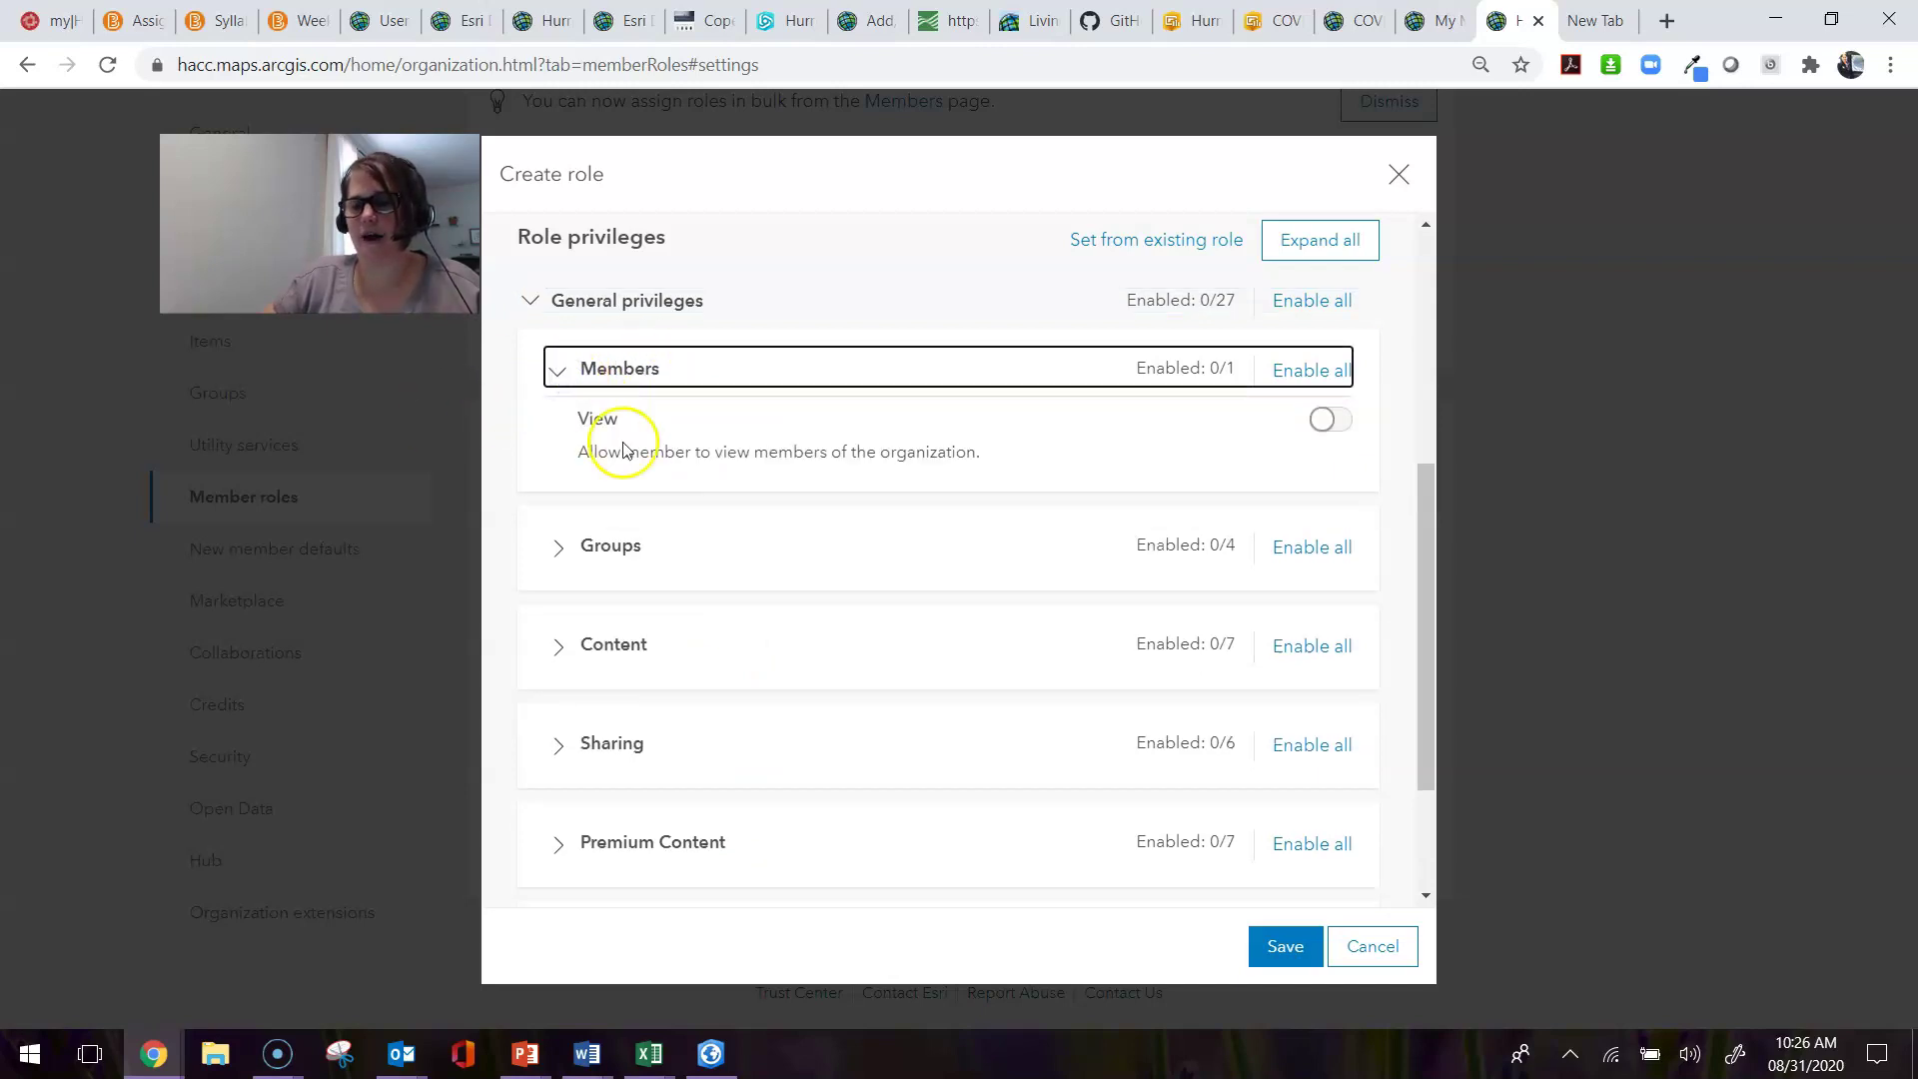
click(576, 368)
- Review the Groups and Content privileges, leaving Join organizational groups switched off
click(554, 471)
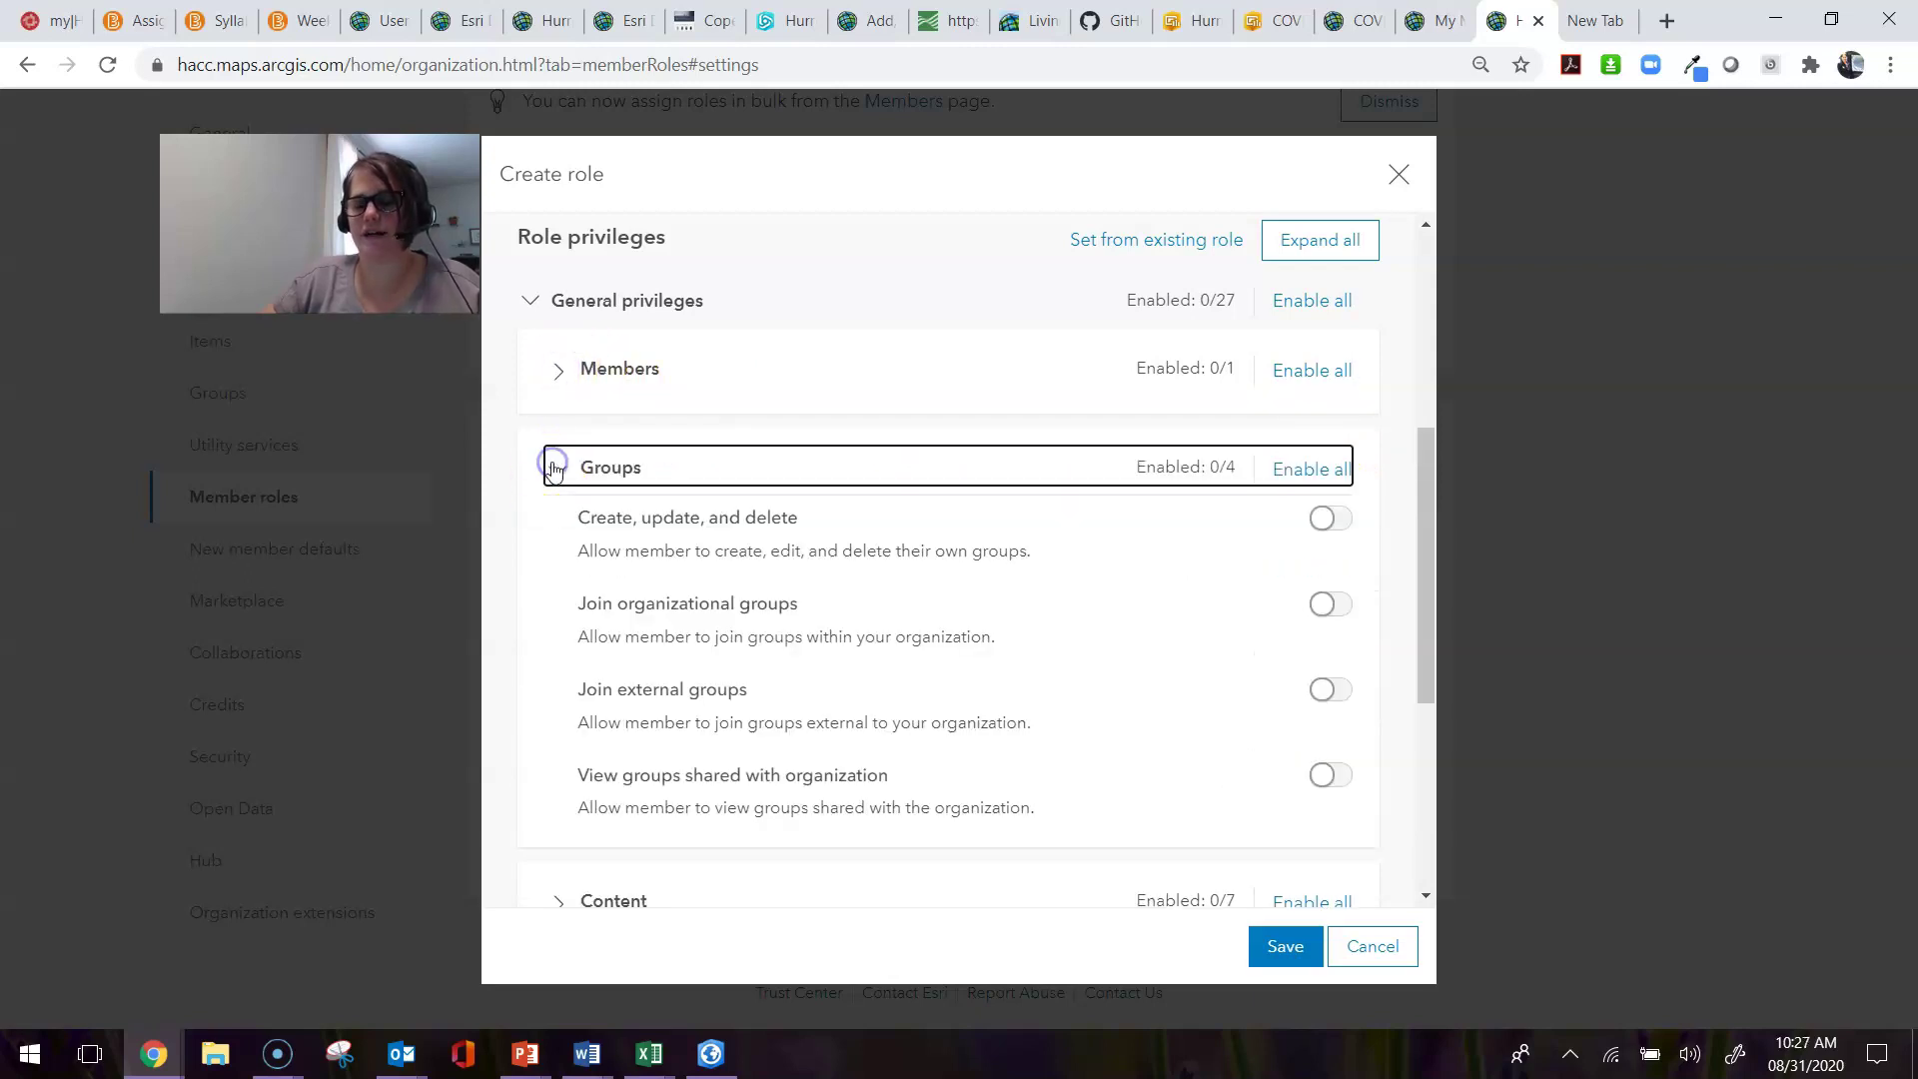
scroll(784, 722, down, 1)
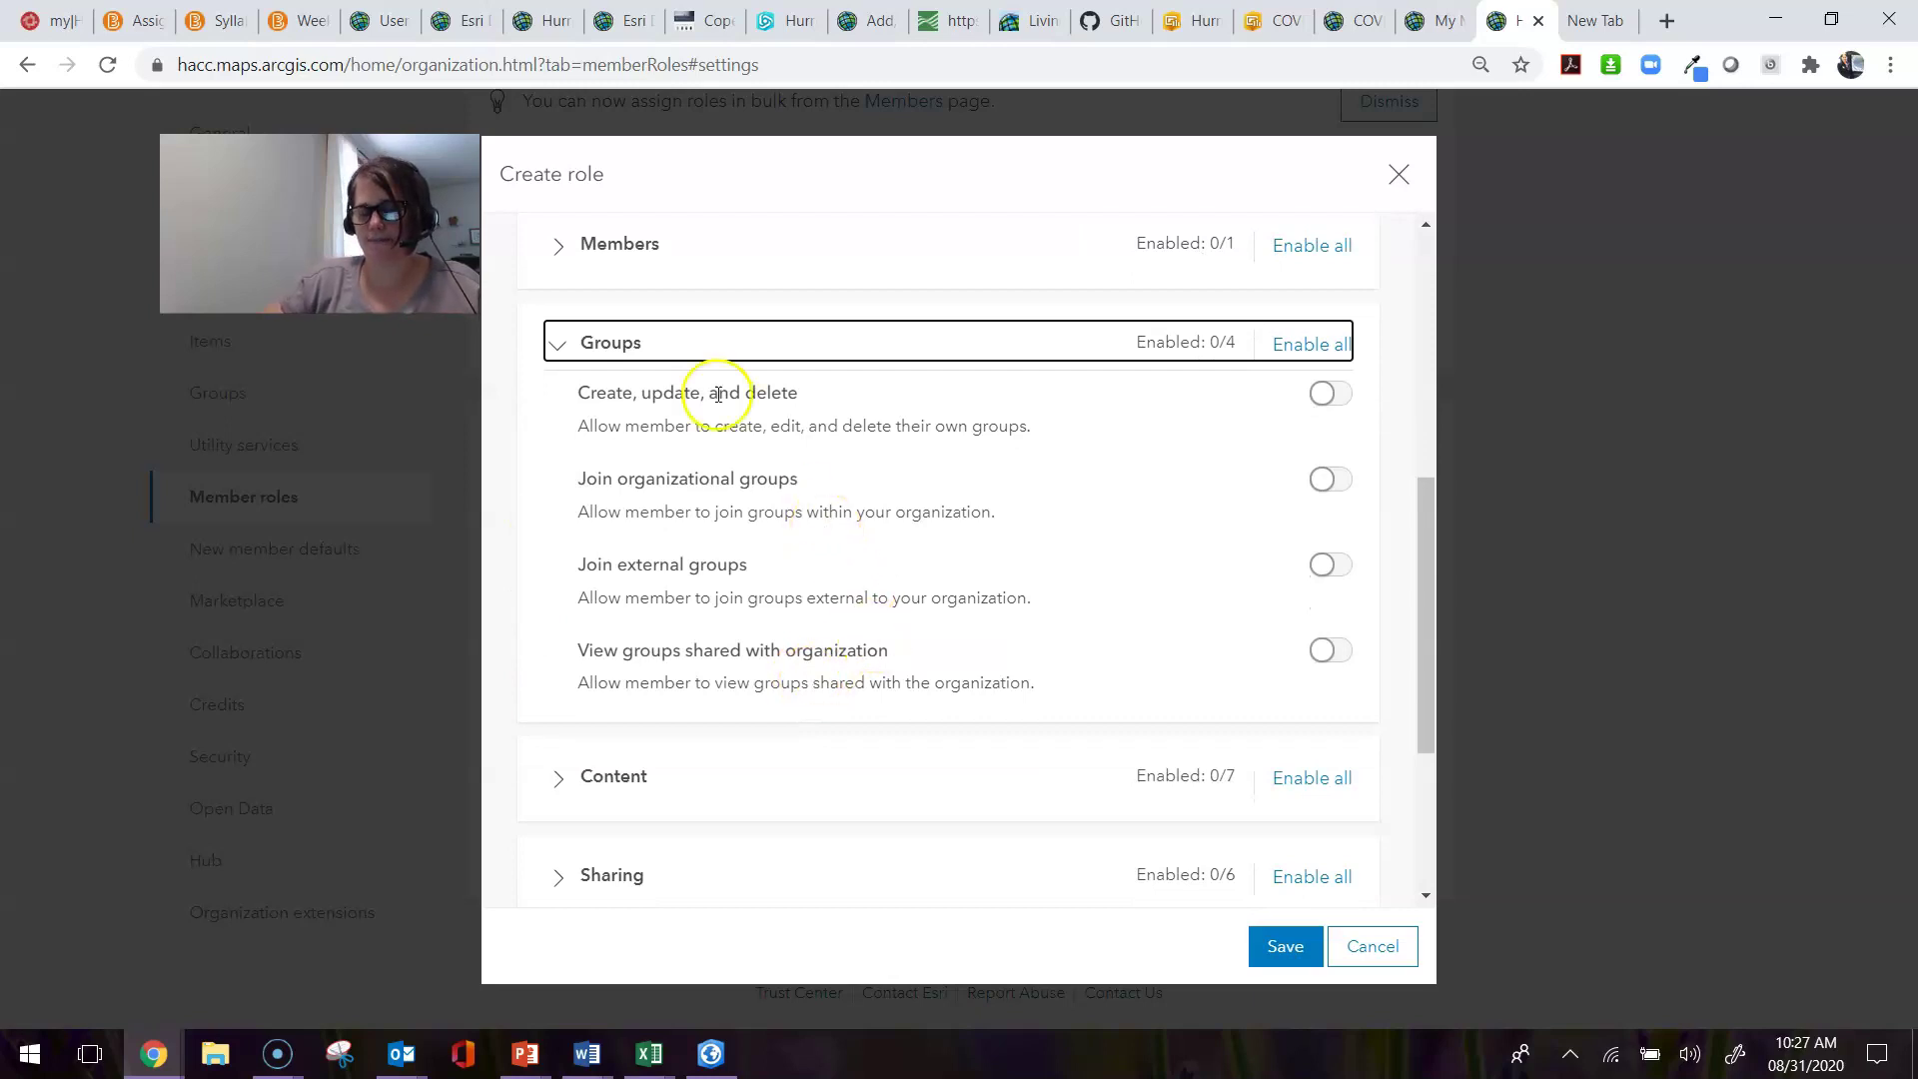
click(1339, 485)
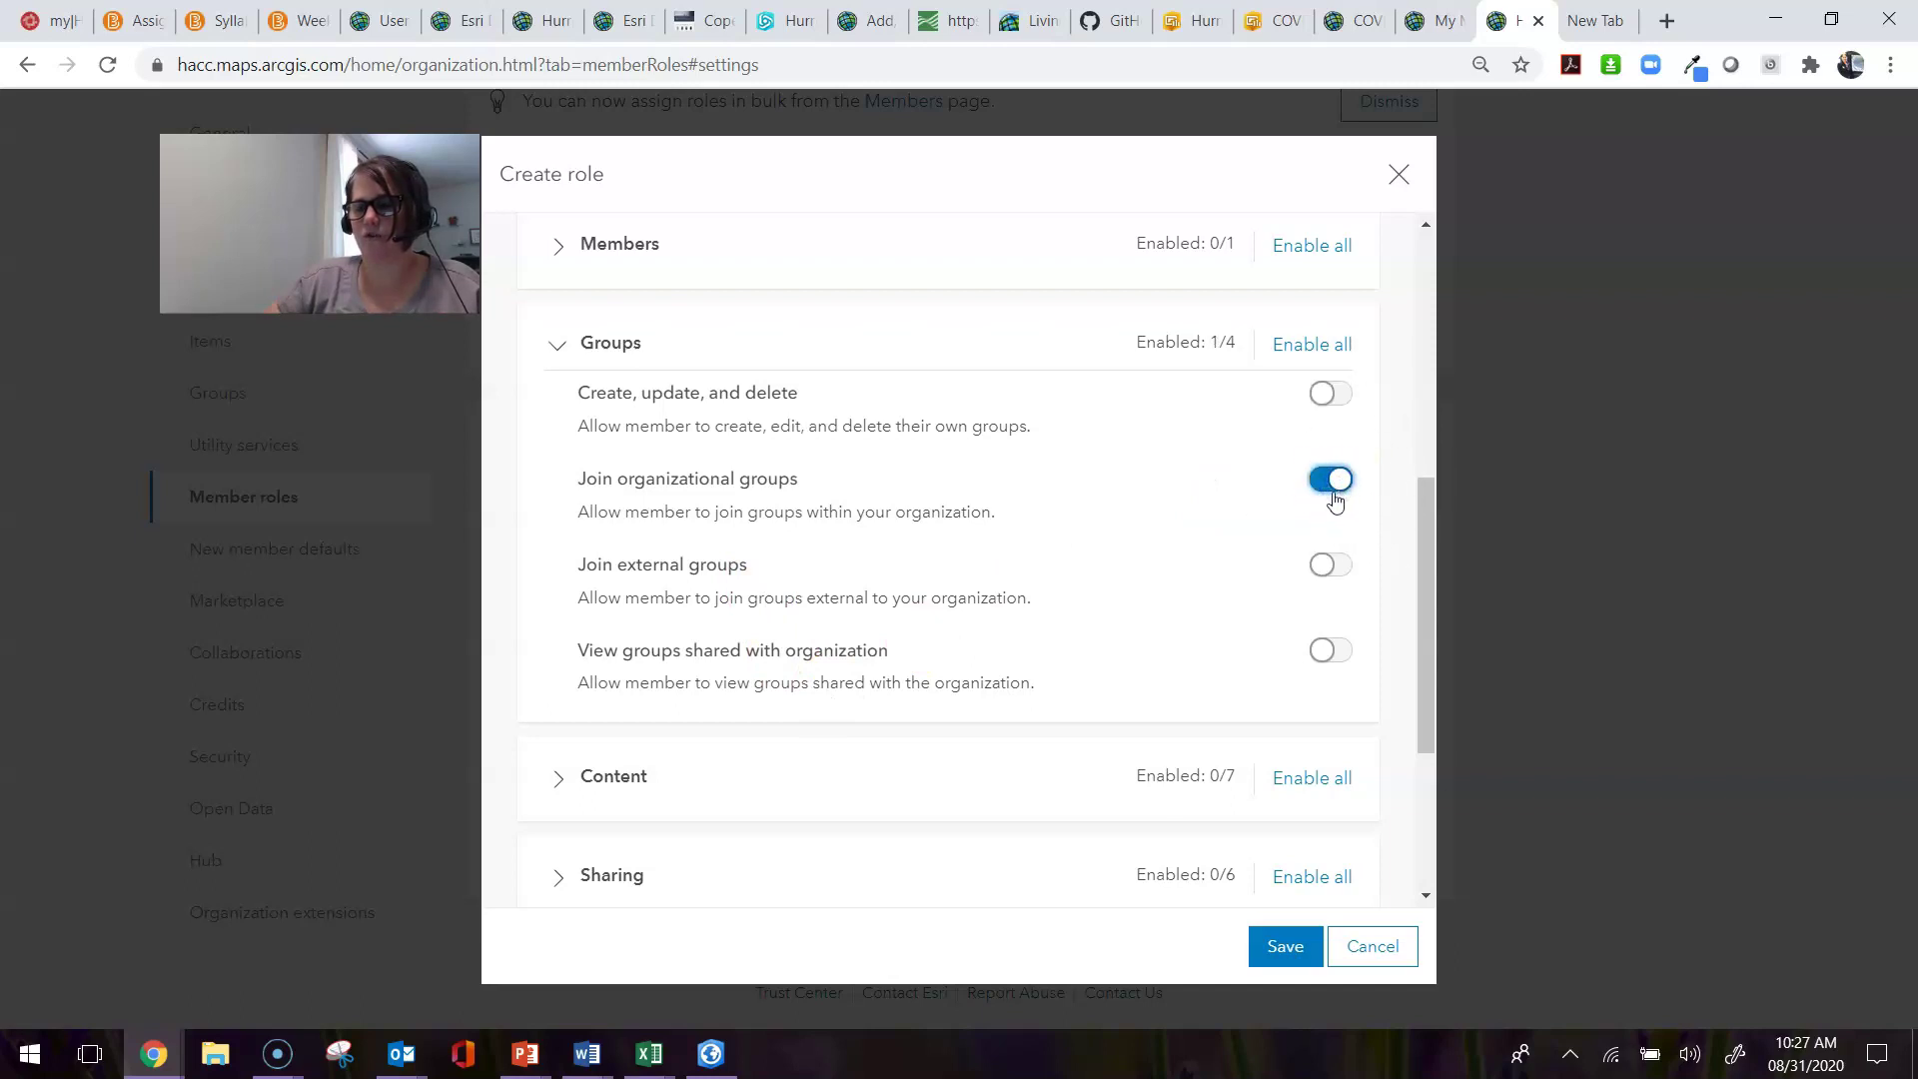
click(1339, 488)
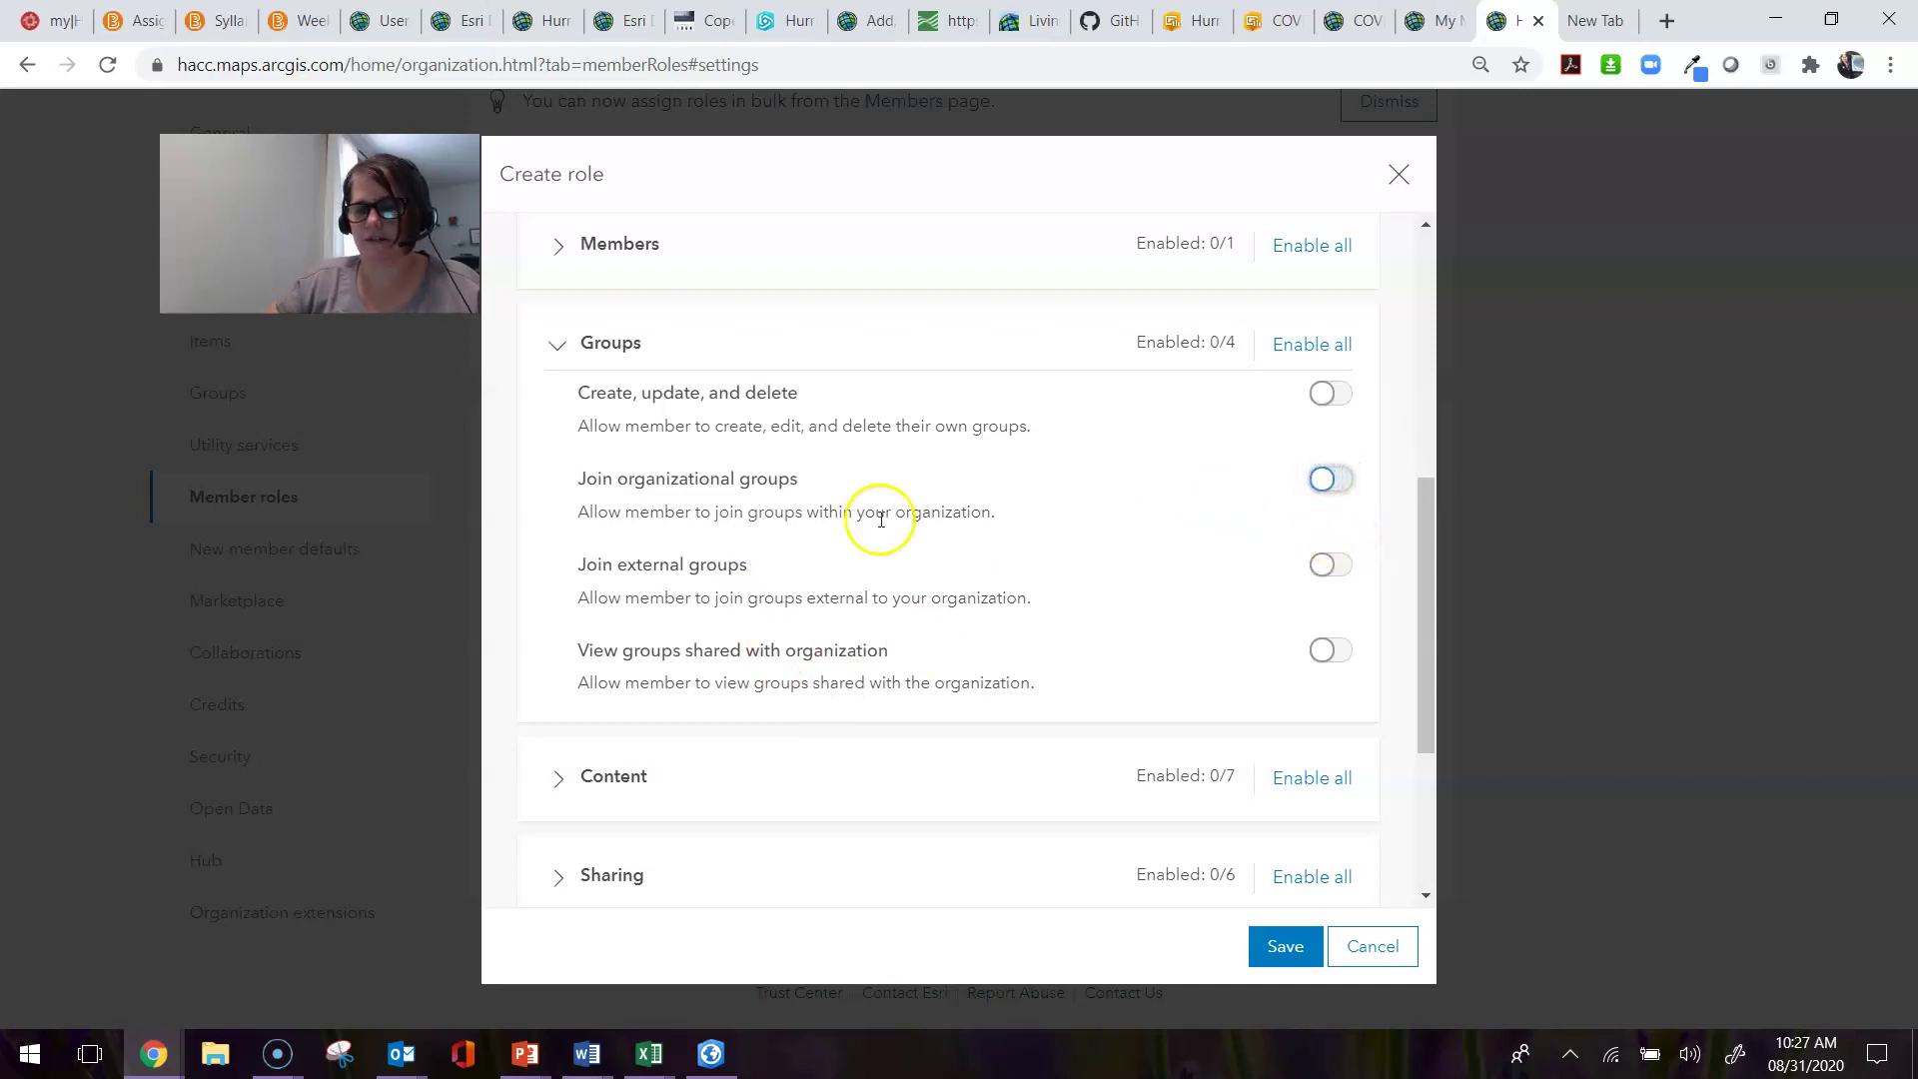
scroll(878, 620, down, 1)
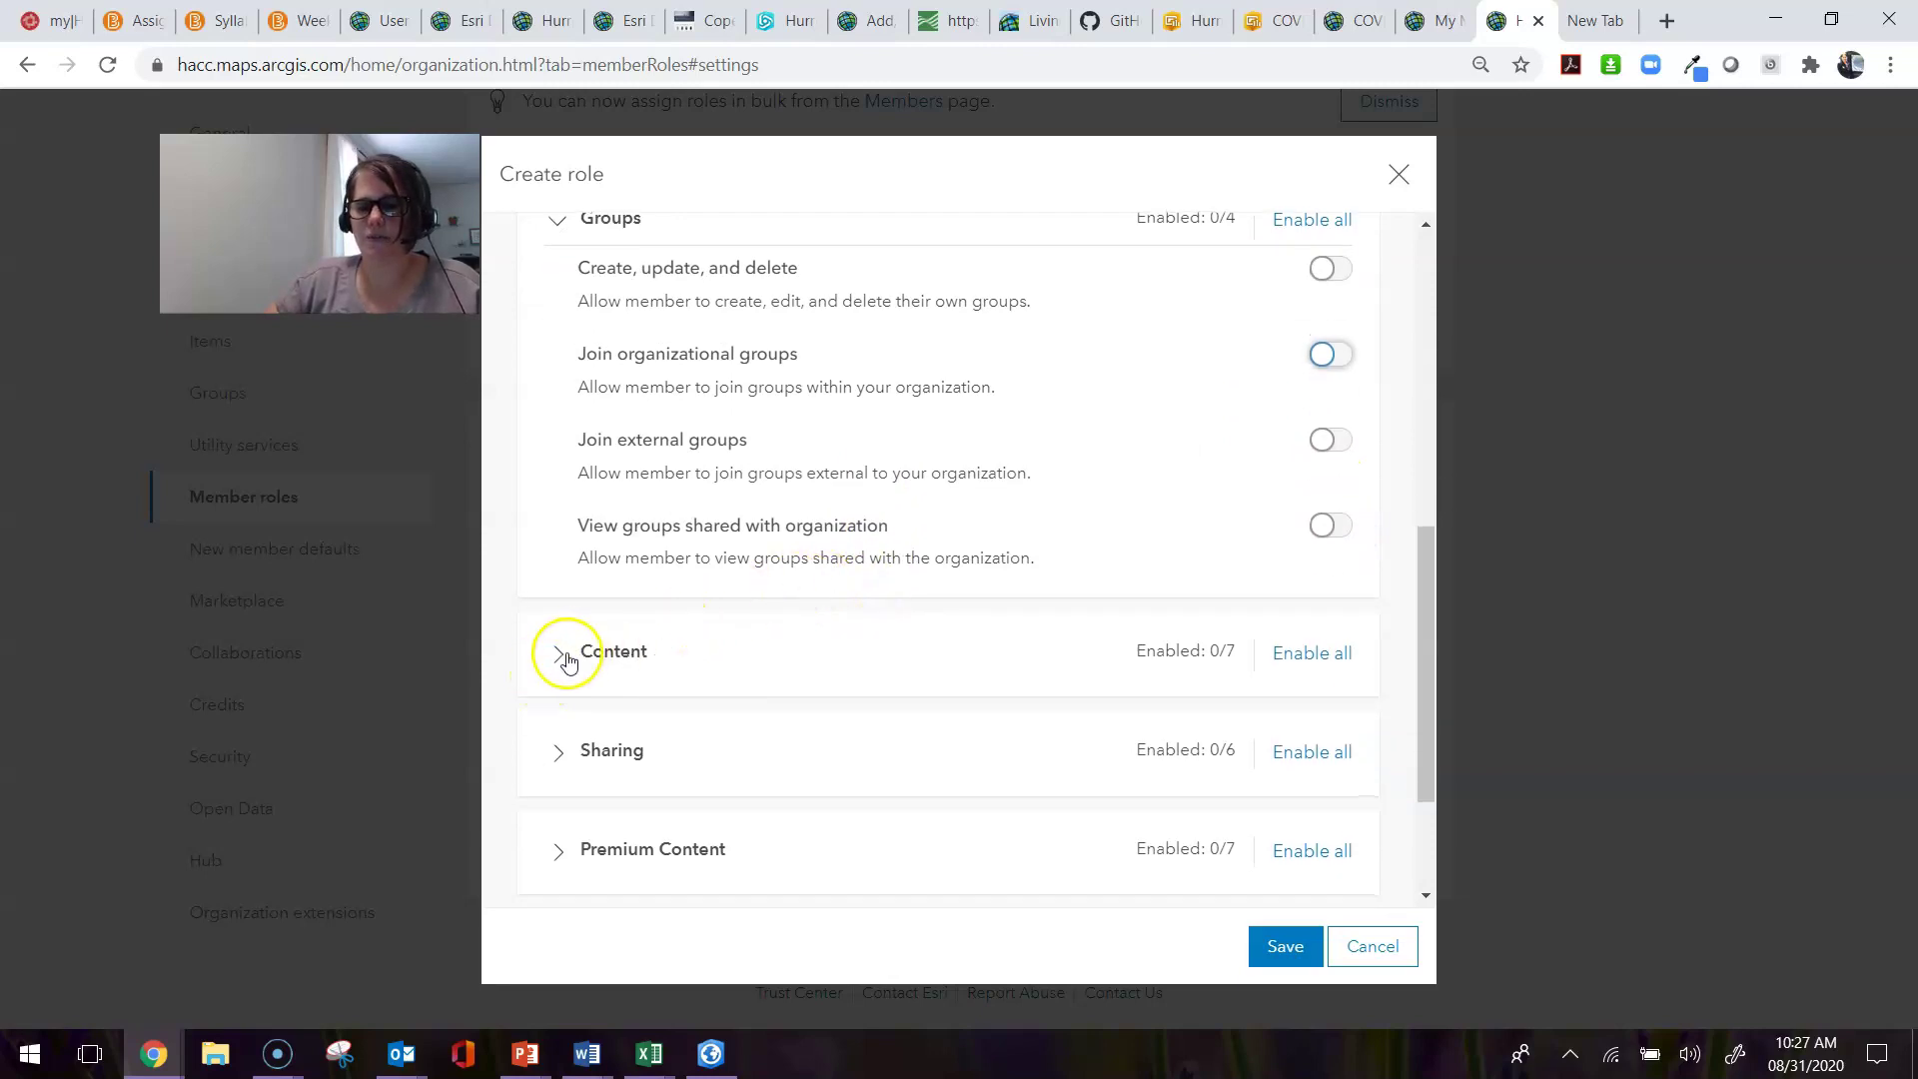
click(574, 657)
scroll(819, 699, down, 2)
scroll(819, 689, up, 6)
click(562, 718)
click(562, 718)
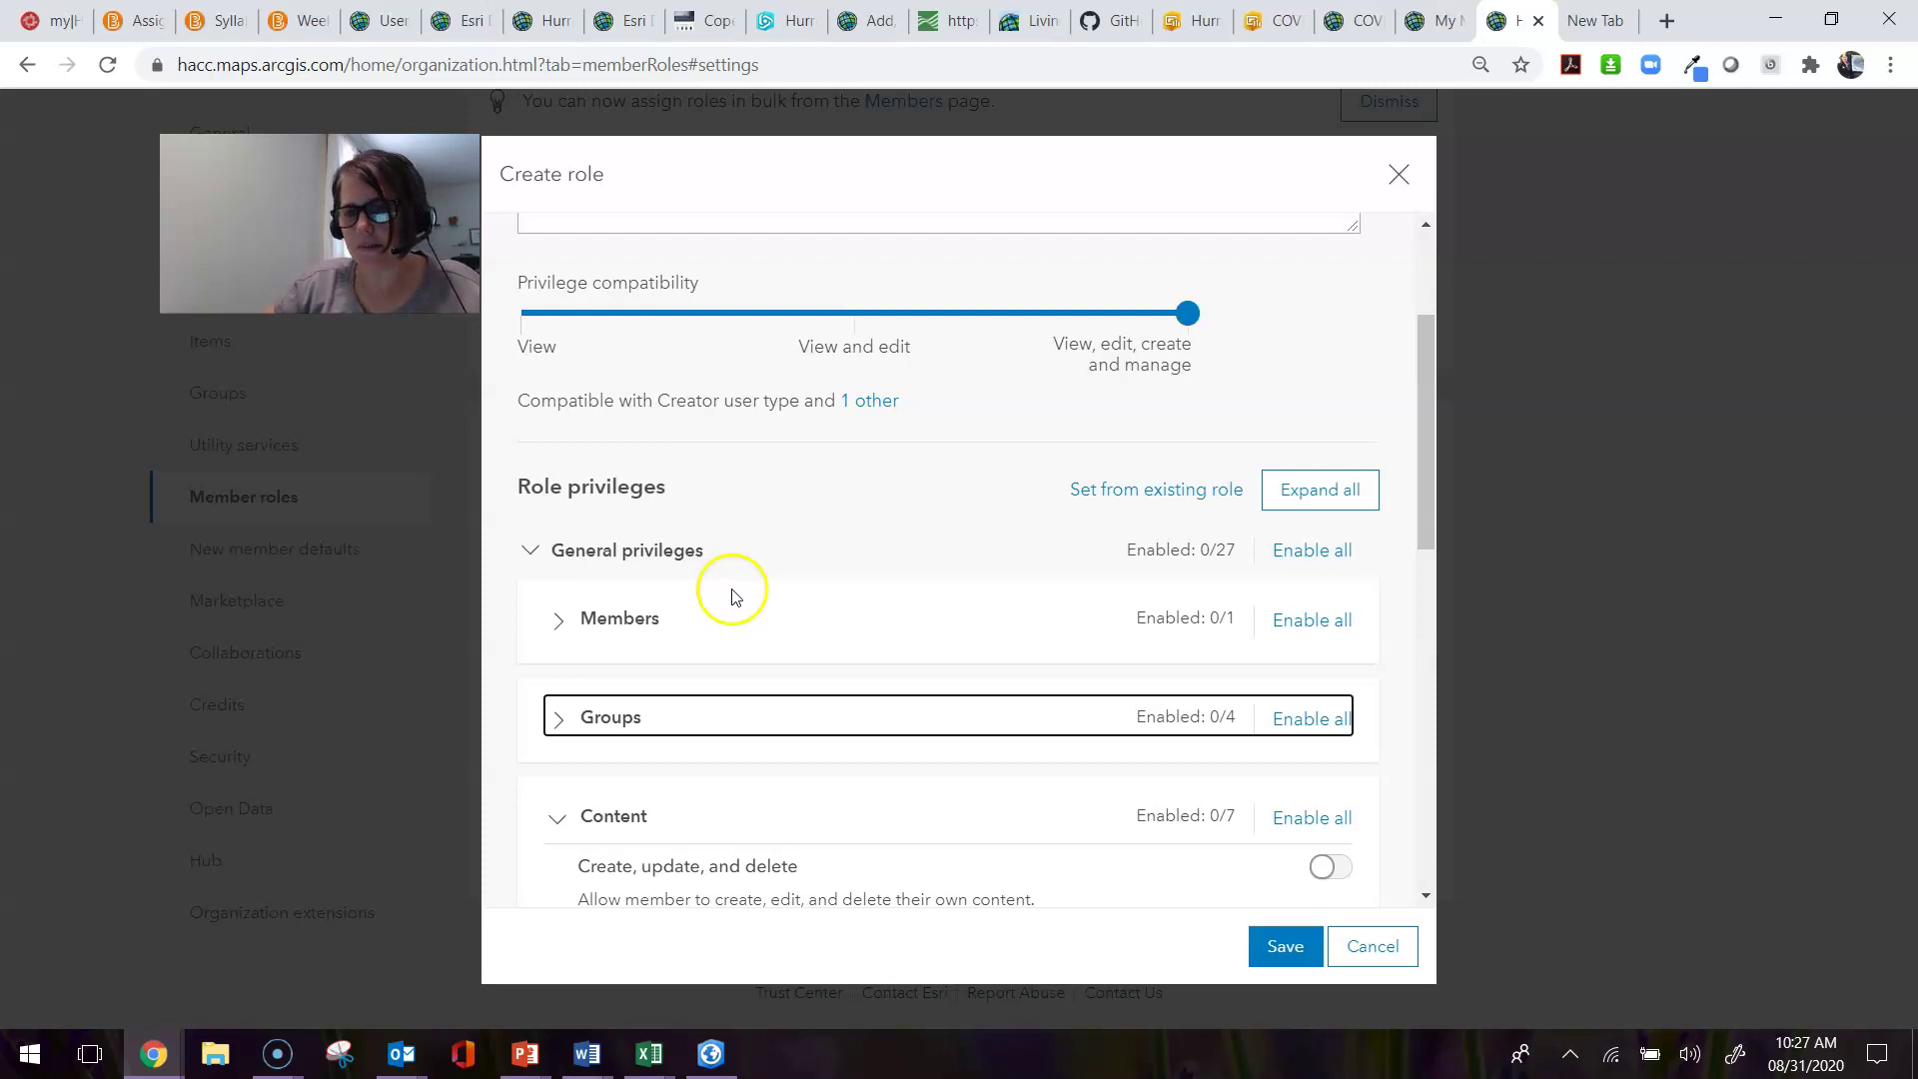
click(1127, 496)
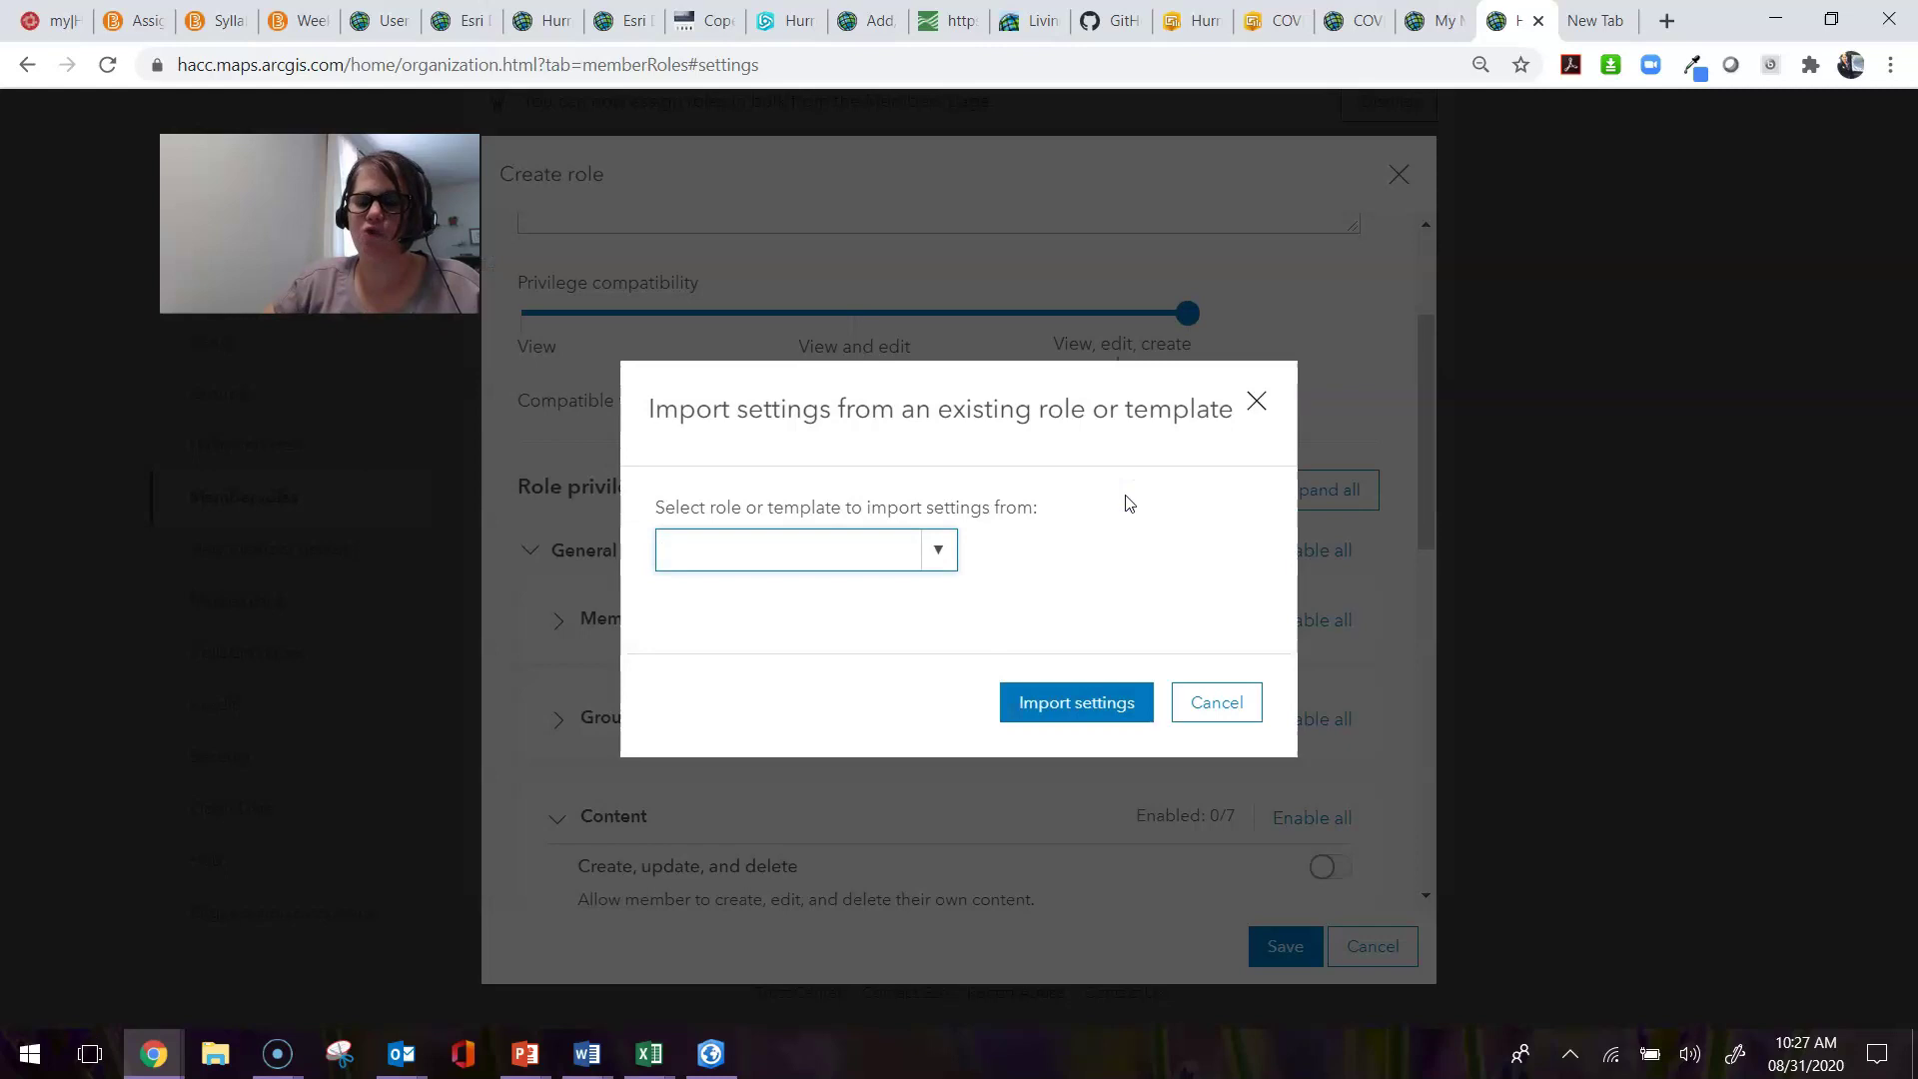
click(935, 555)
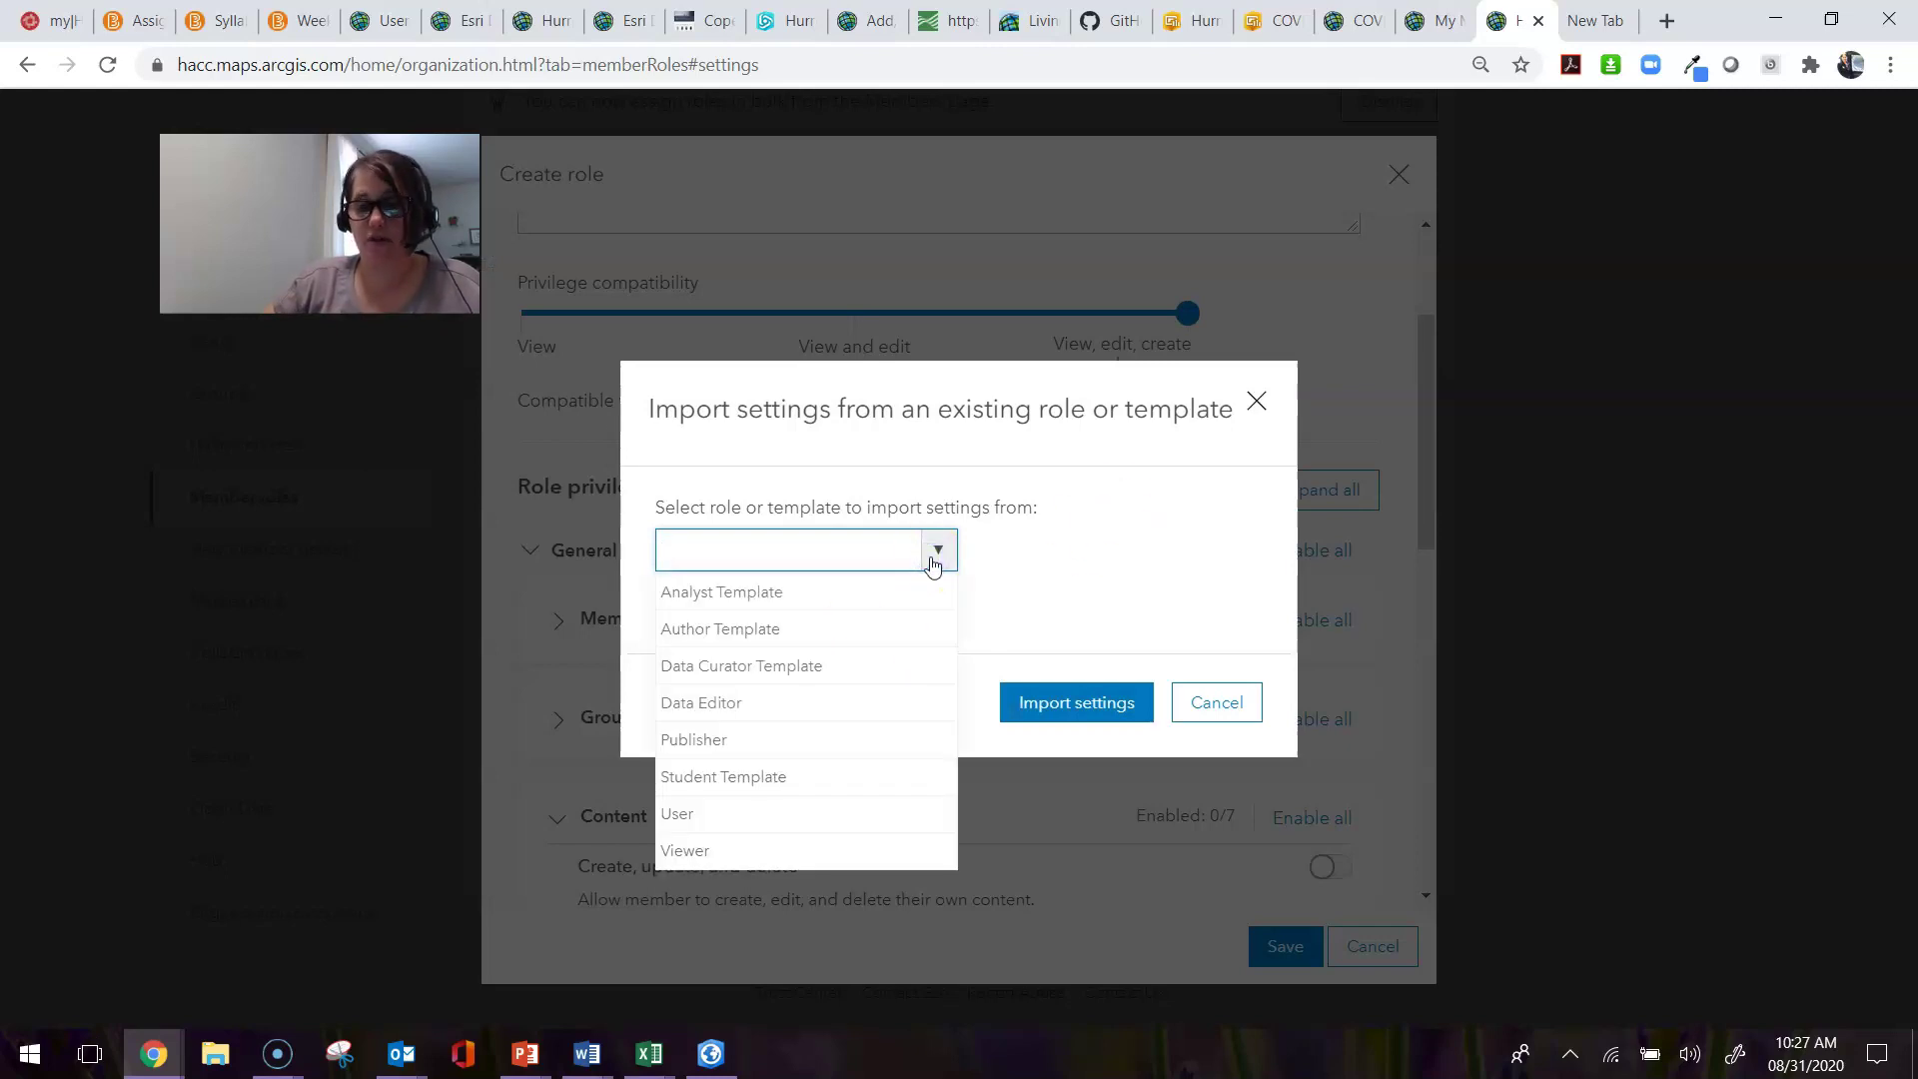
click(729, 747)
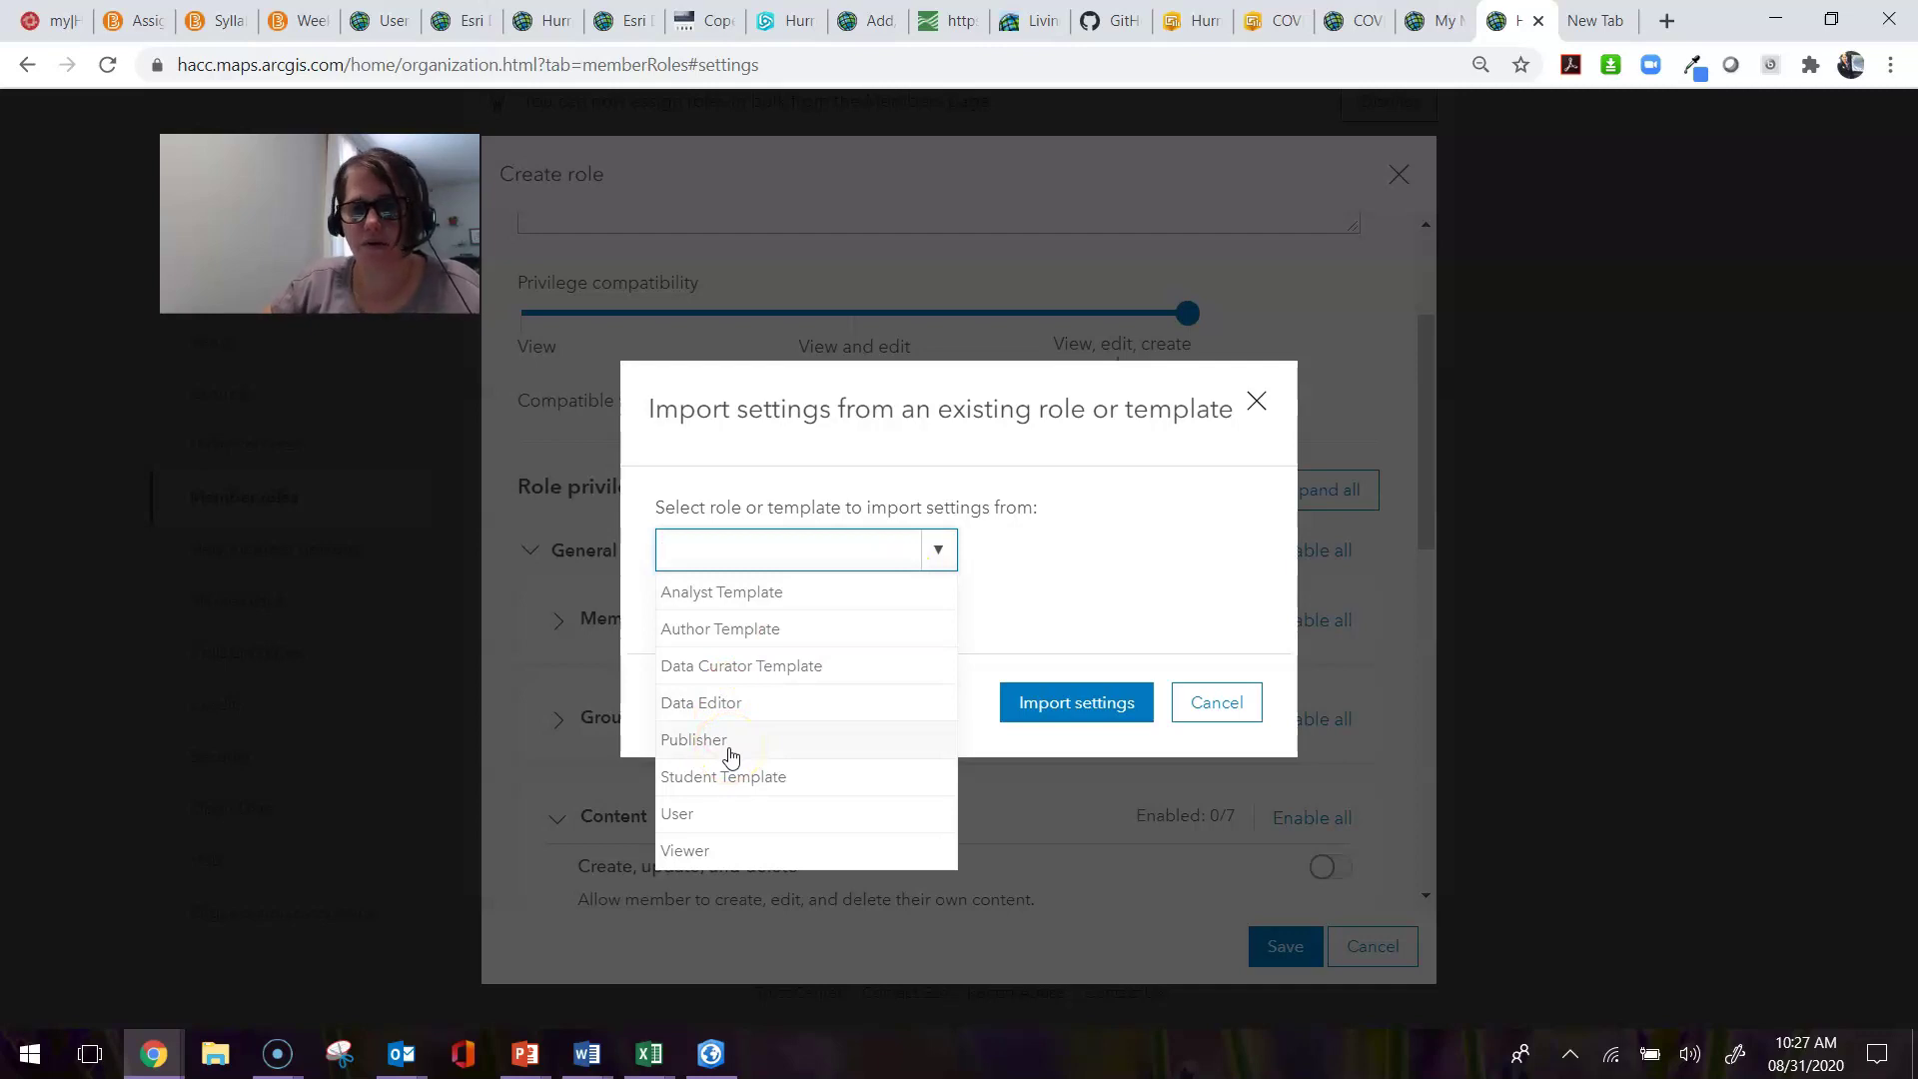
click(728, 749)
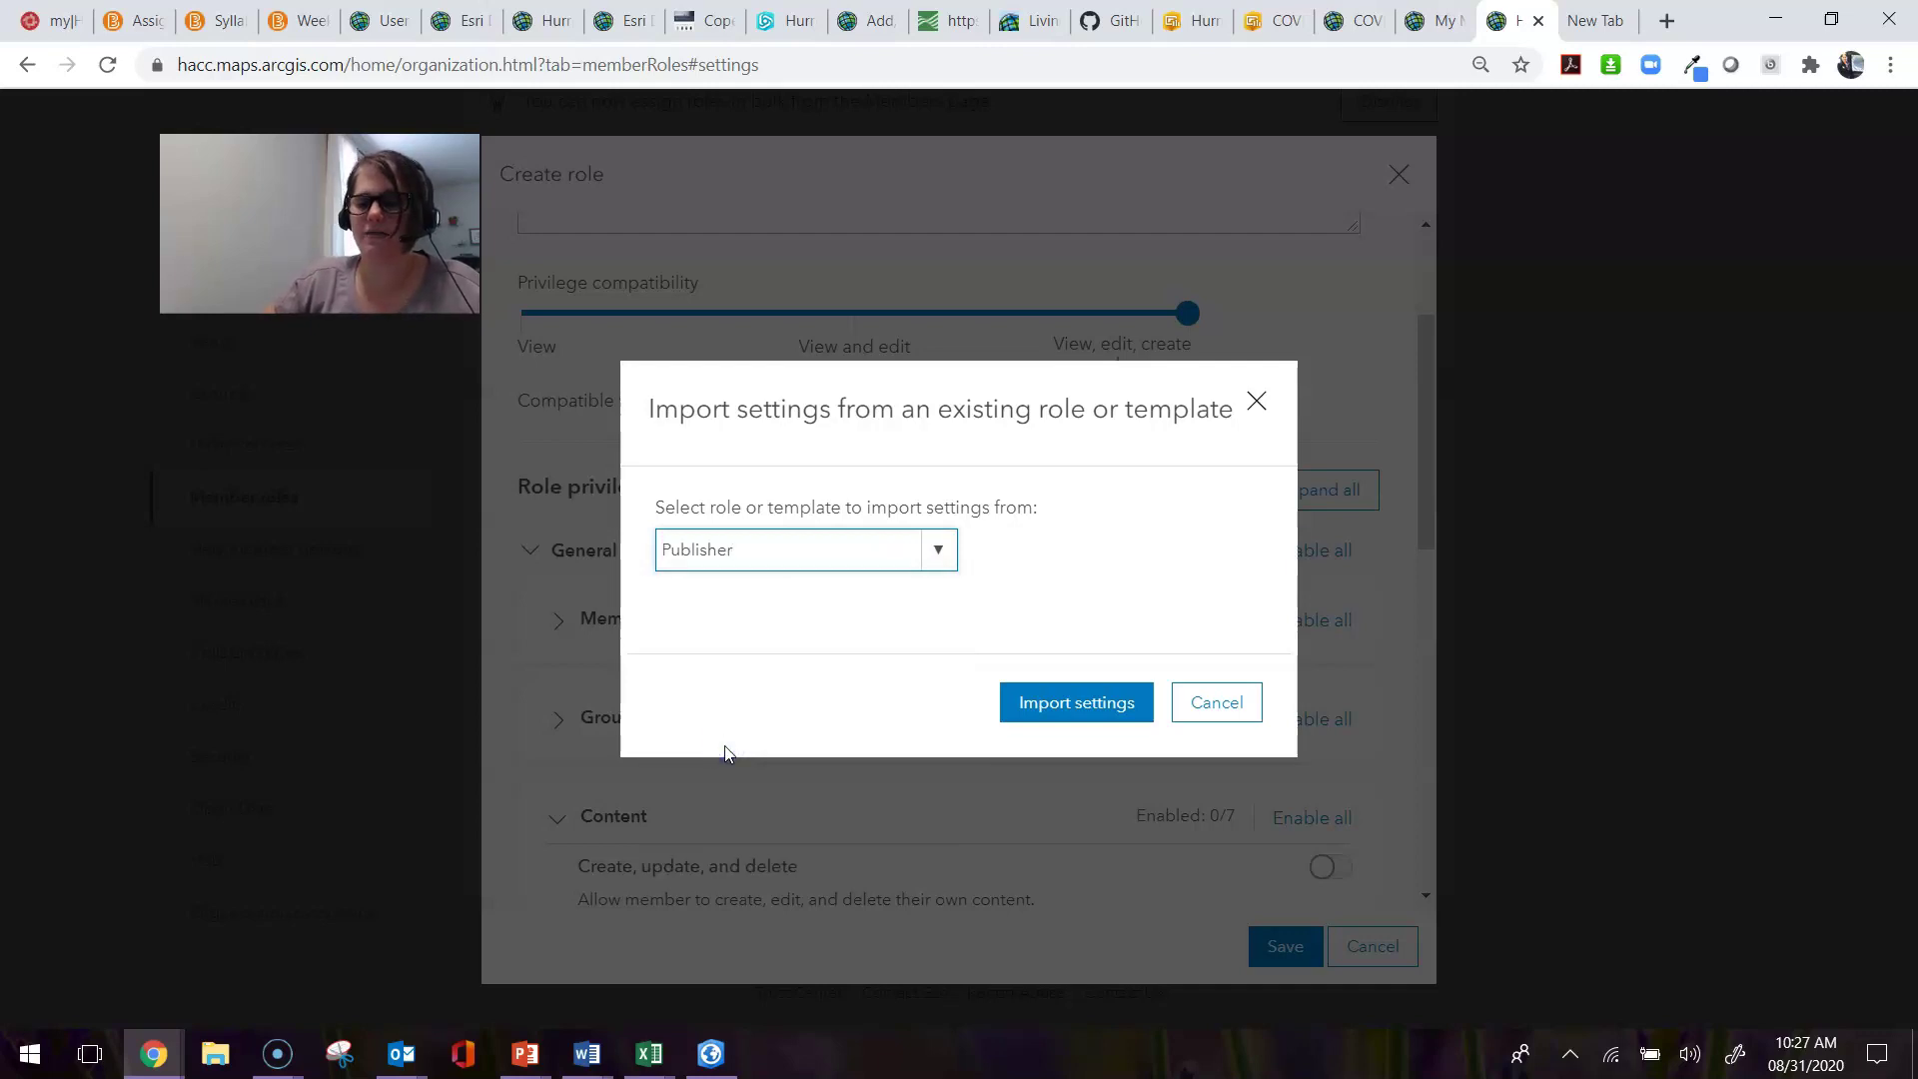
click(1098, 705)
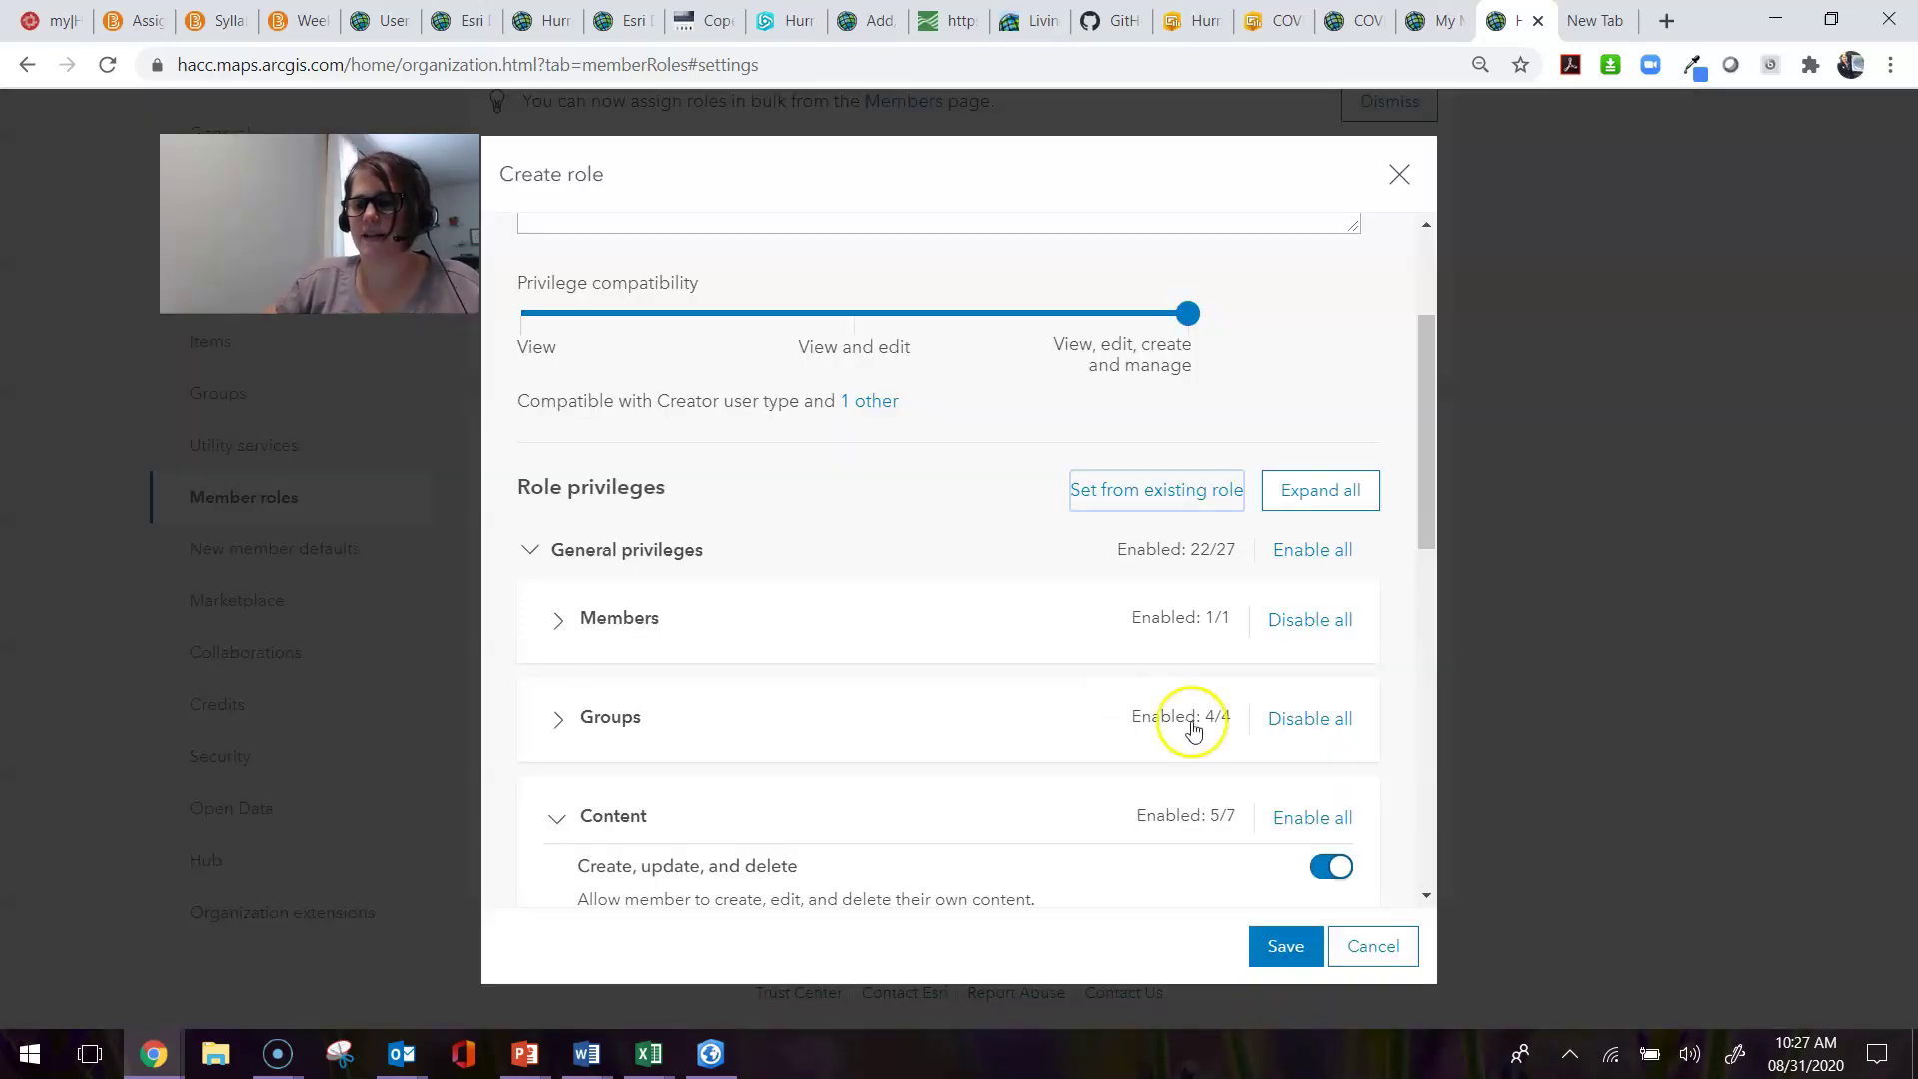
scroll(1204, 733, down, 4)
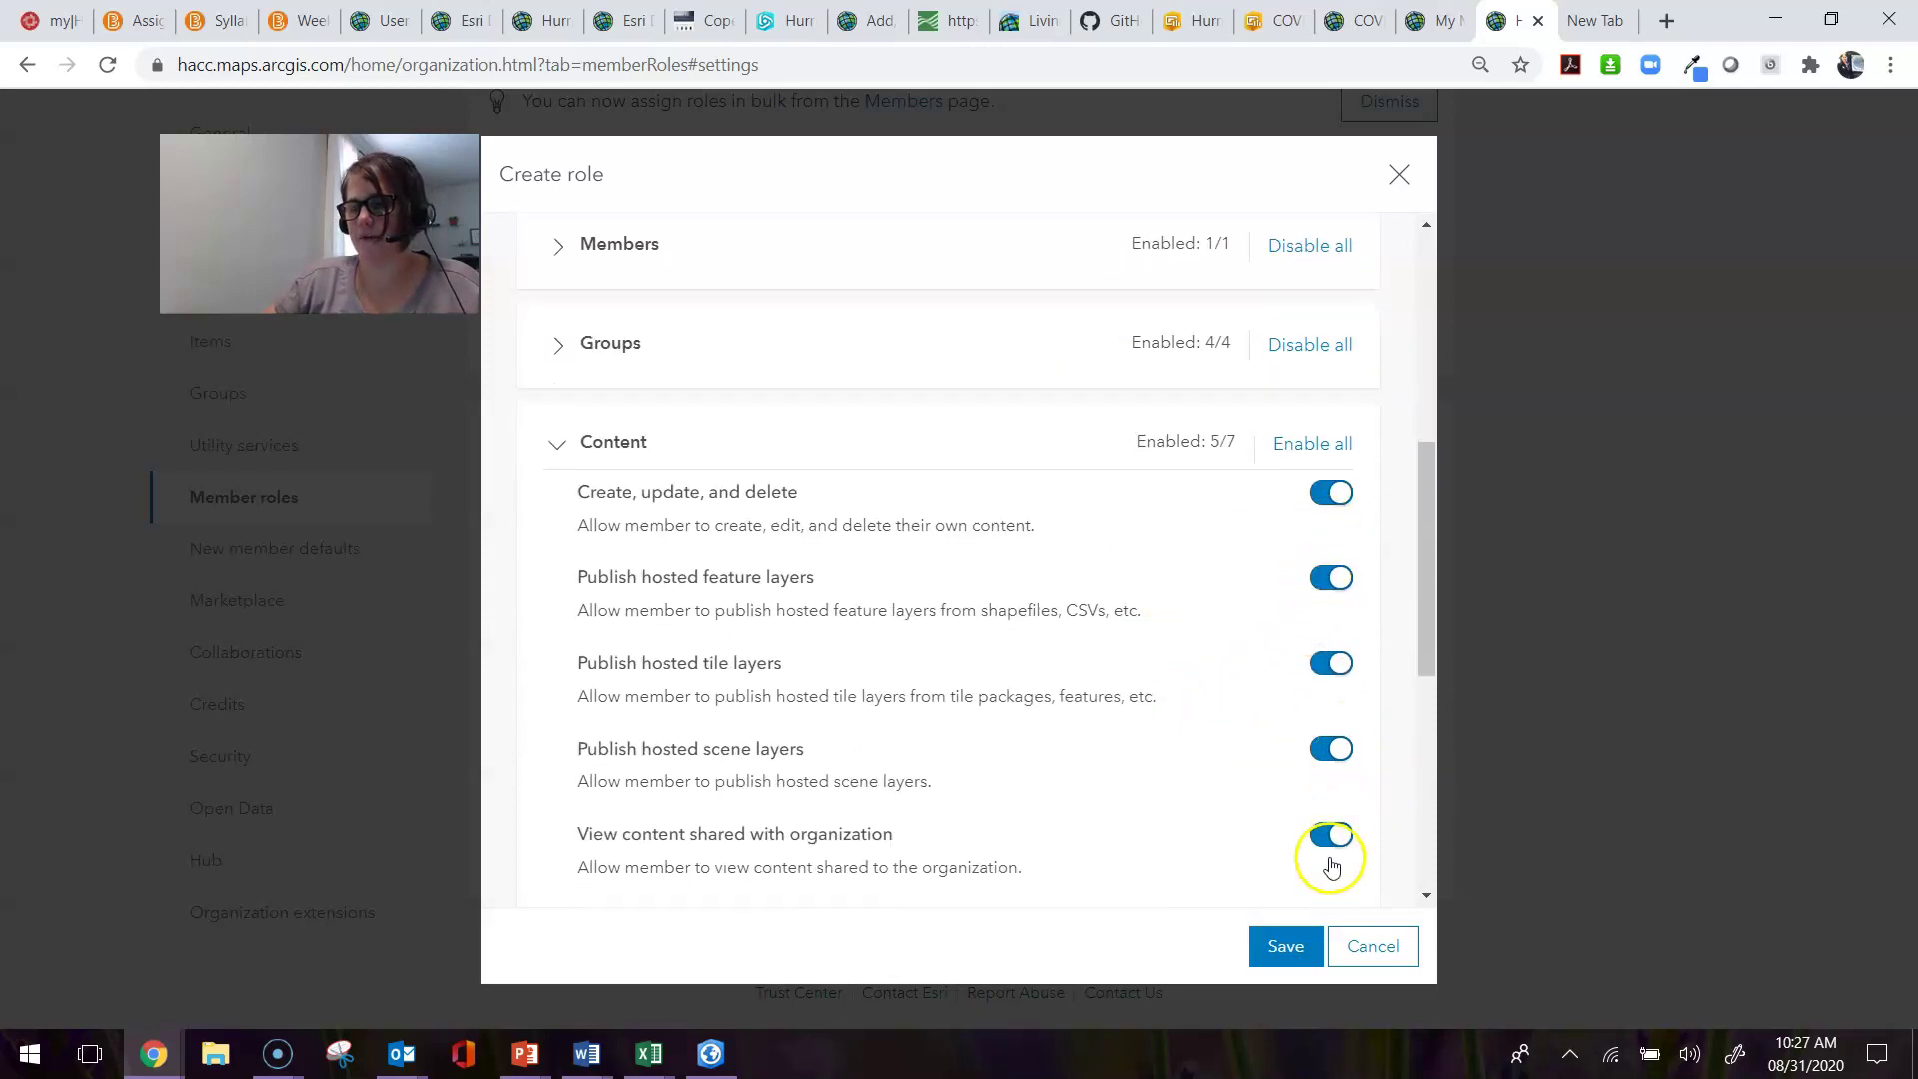
scroll(549, 274, down, 1)
click(556, 230)
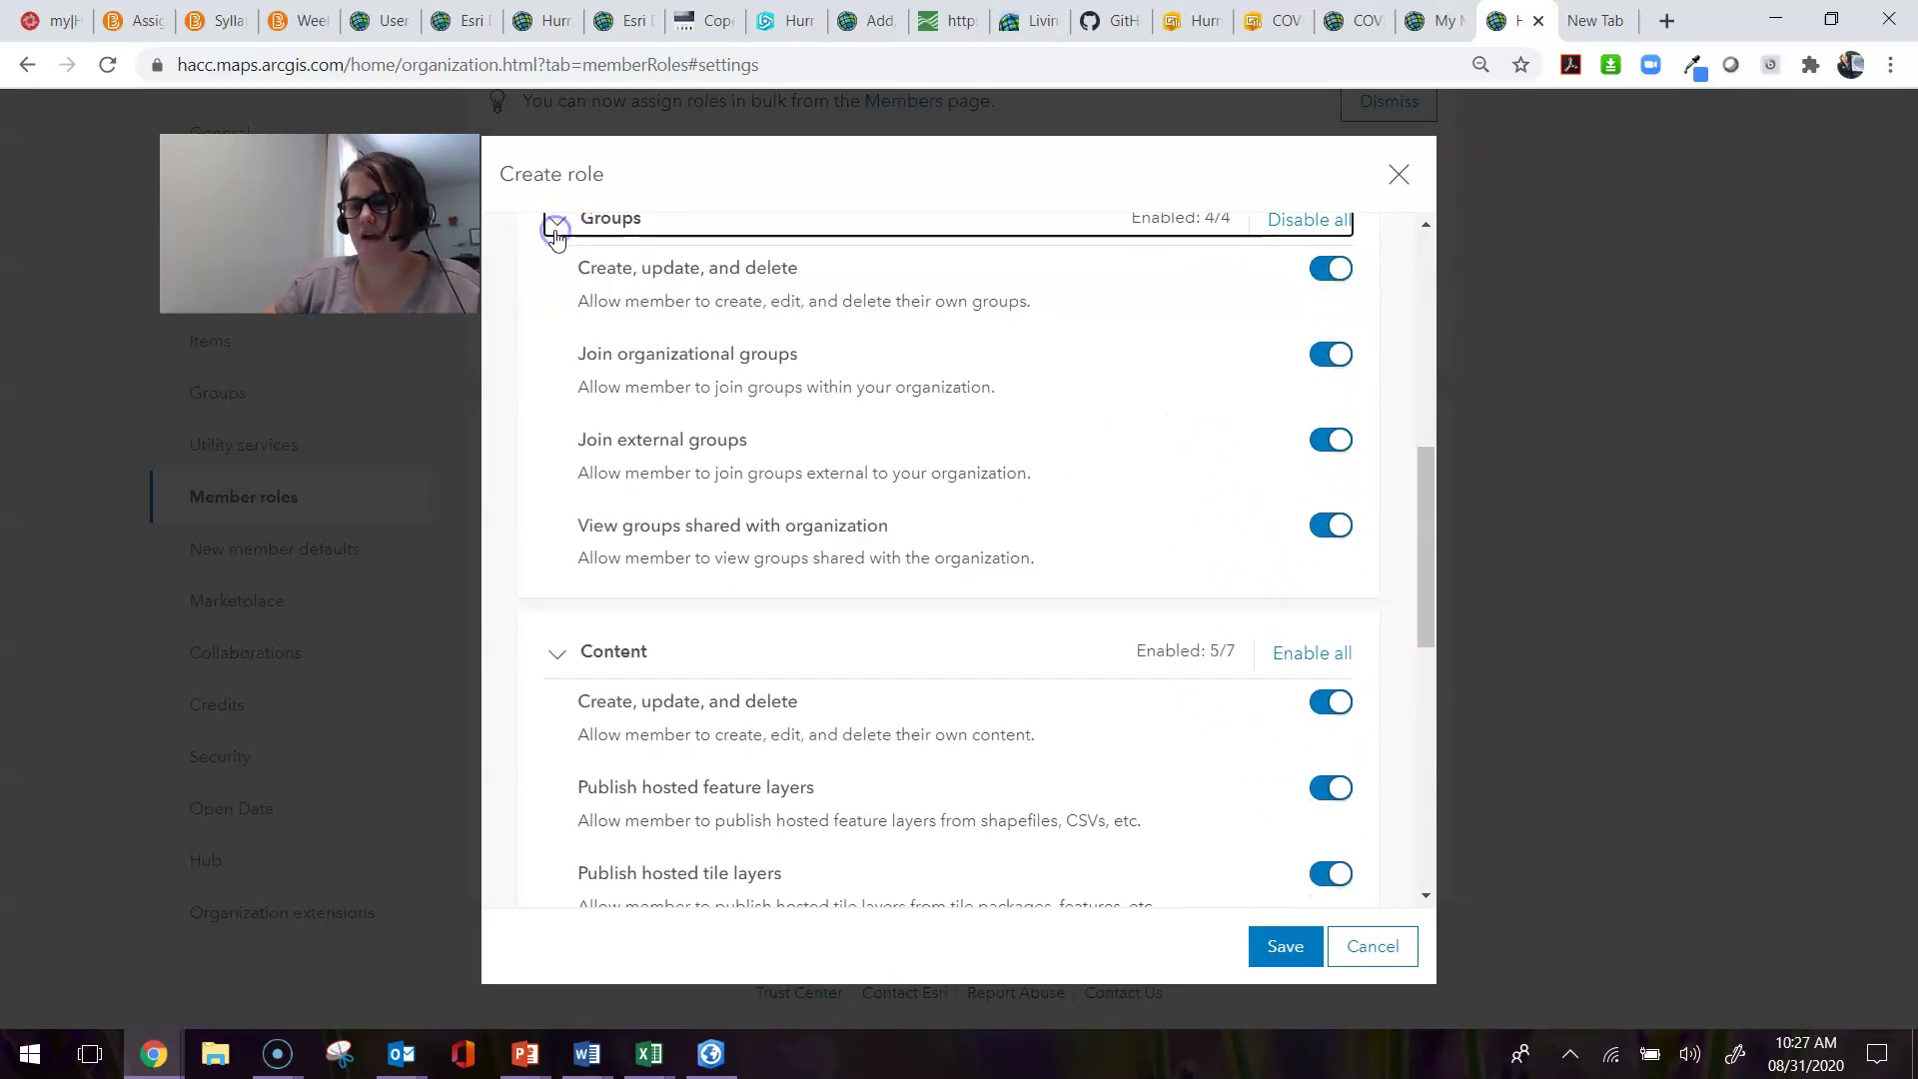
scroll(1079, 439, up, 1)
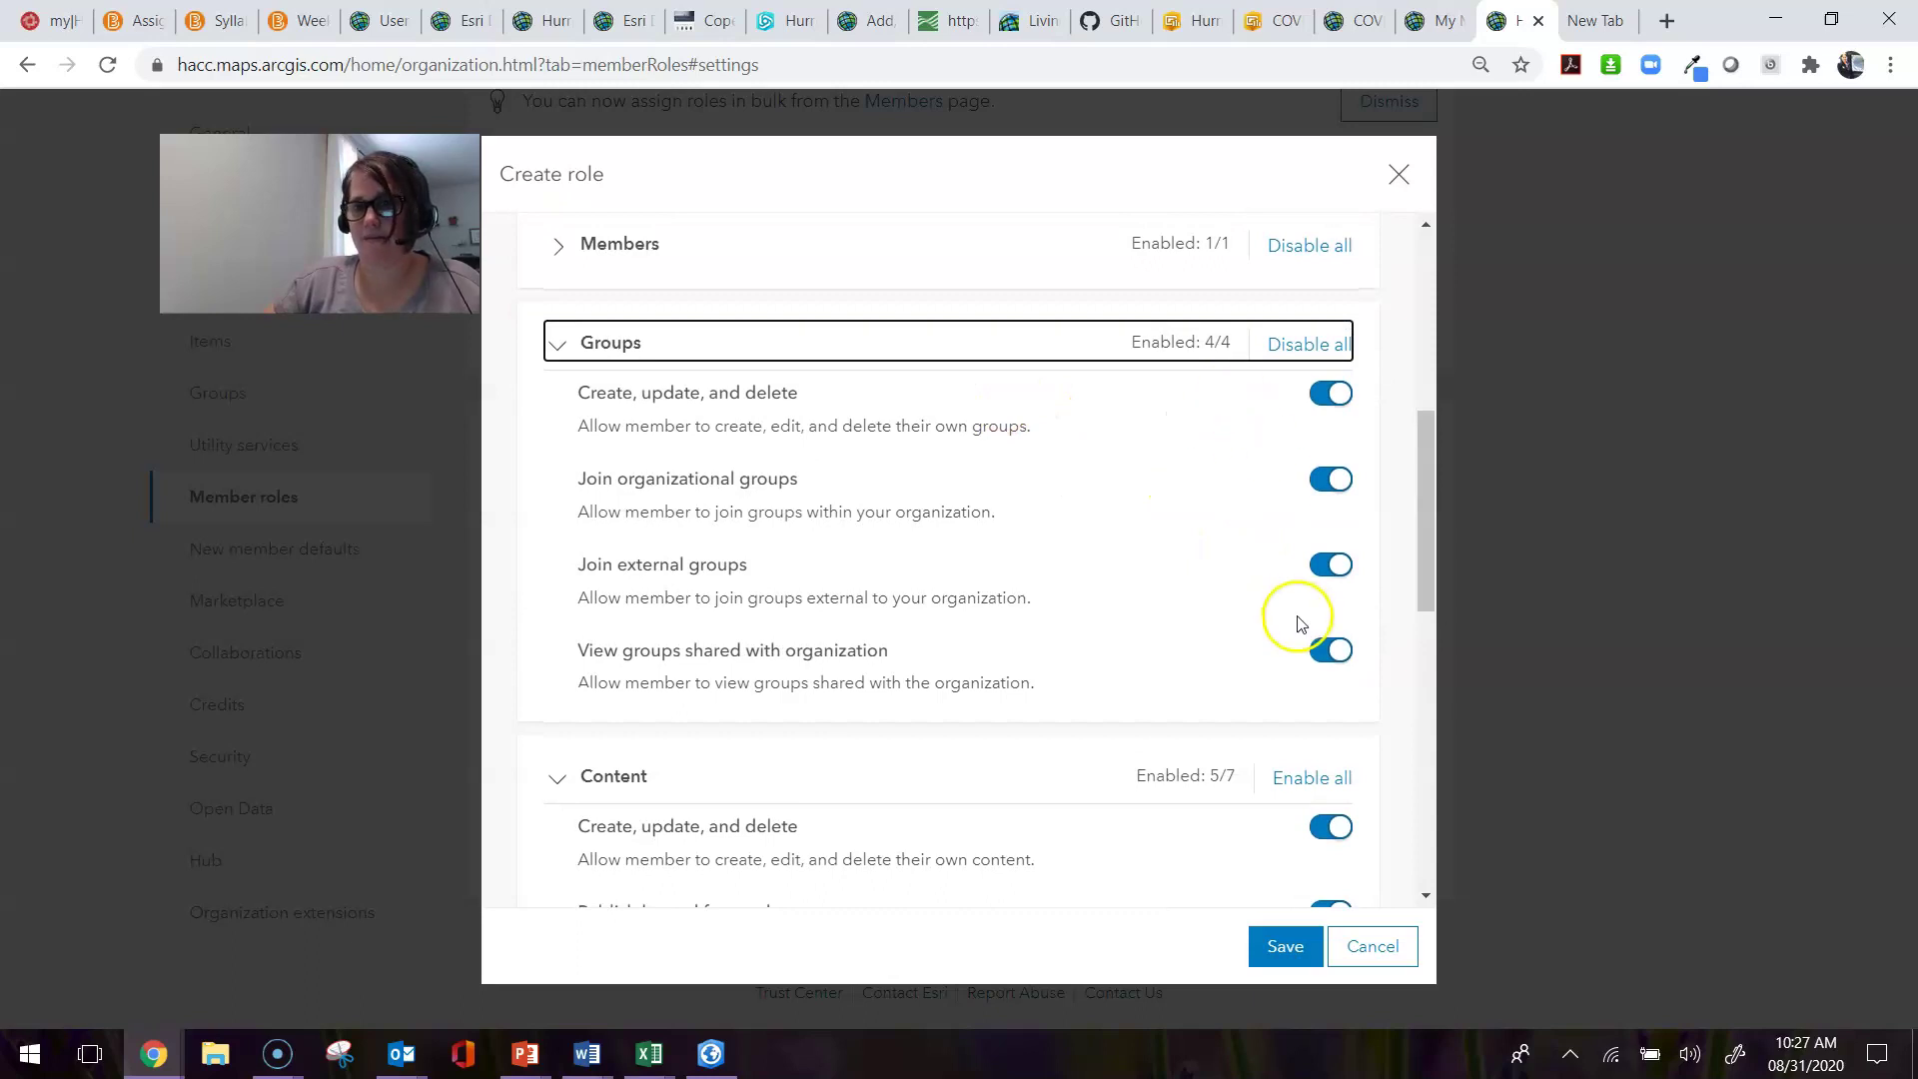
scroll(1100, 582, up, 3)
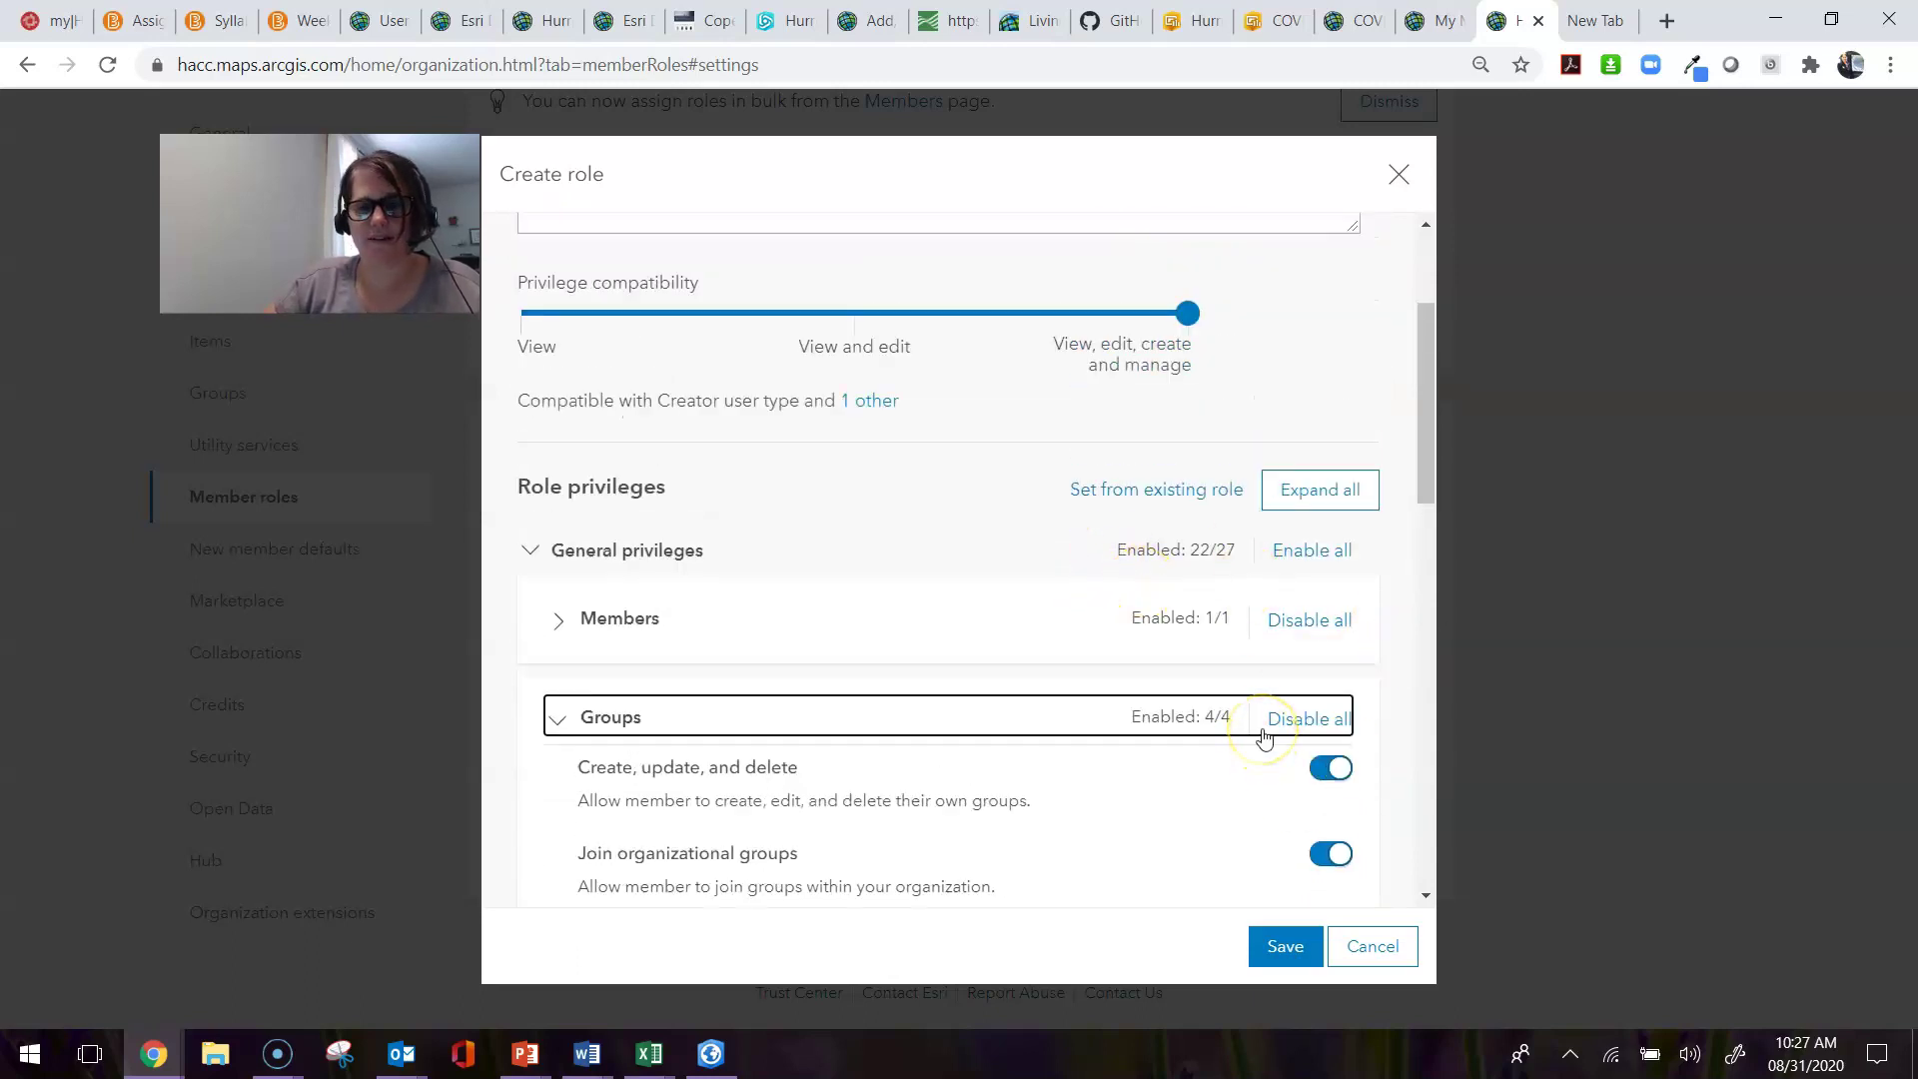
scroll(1288, 689, down, 9)
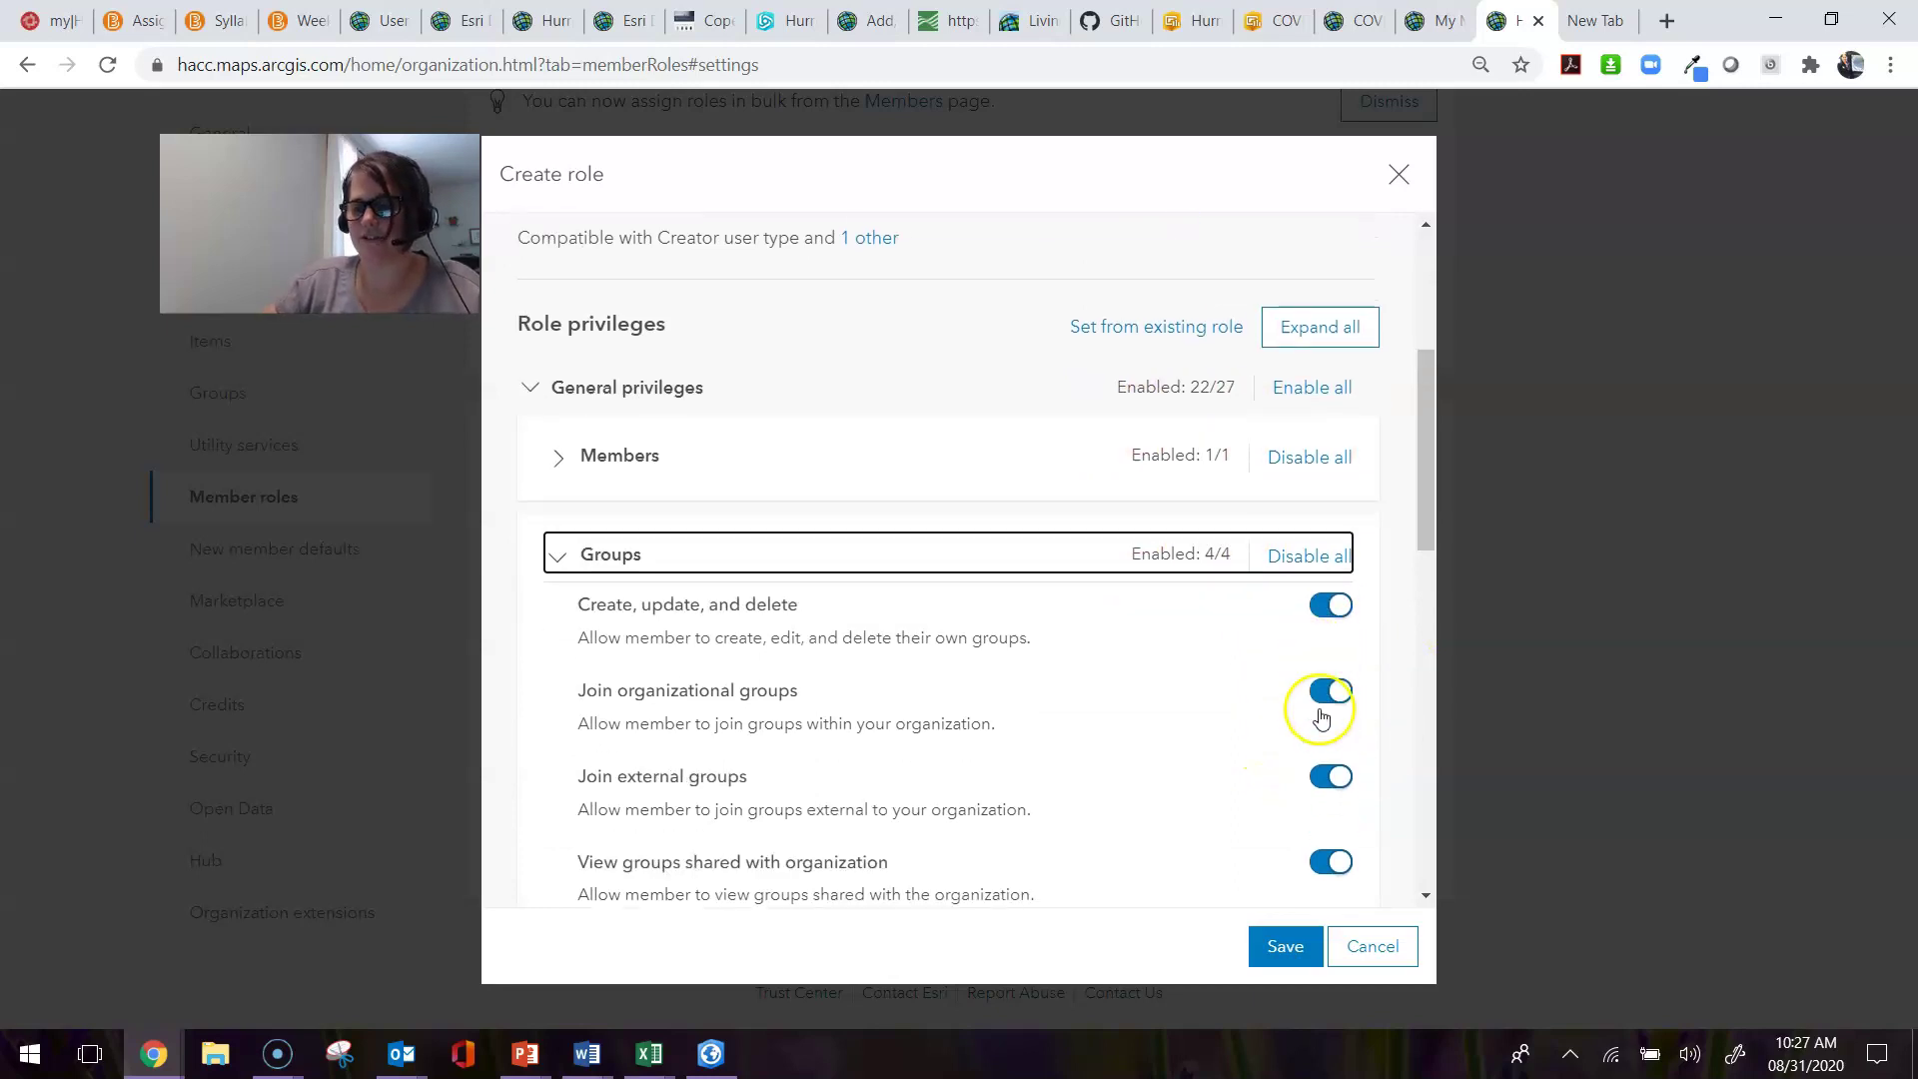
scroll(1179, 650, down, 3)
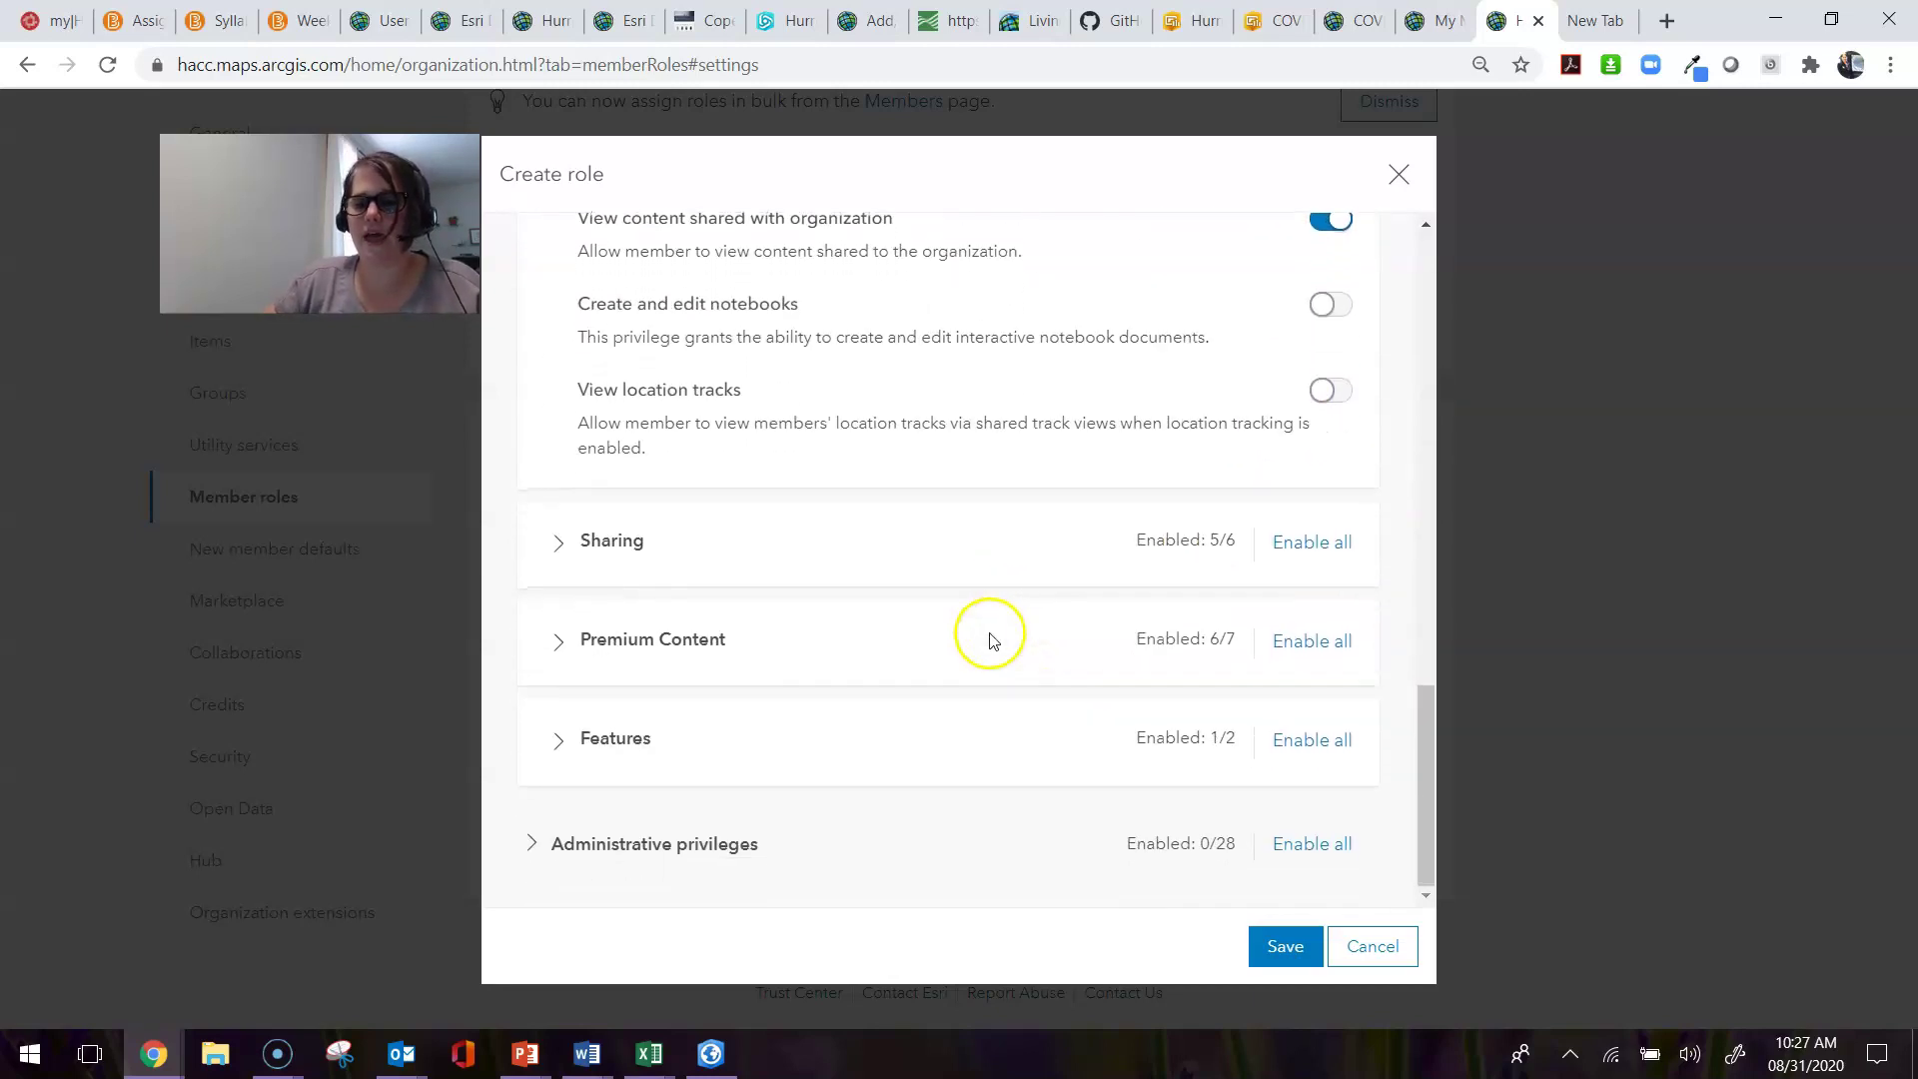
- Under Administrative Members privileges, set Invite and Change roles, and enable Manage licenses
click(538, 846)
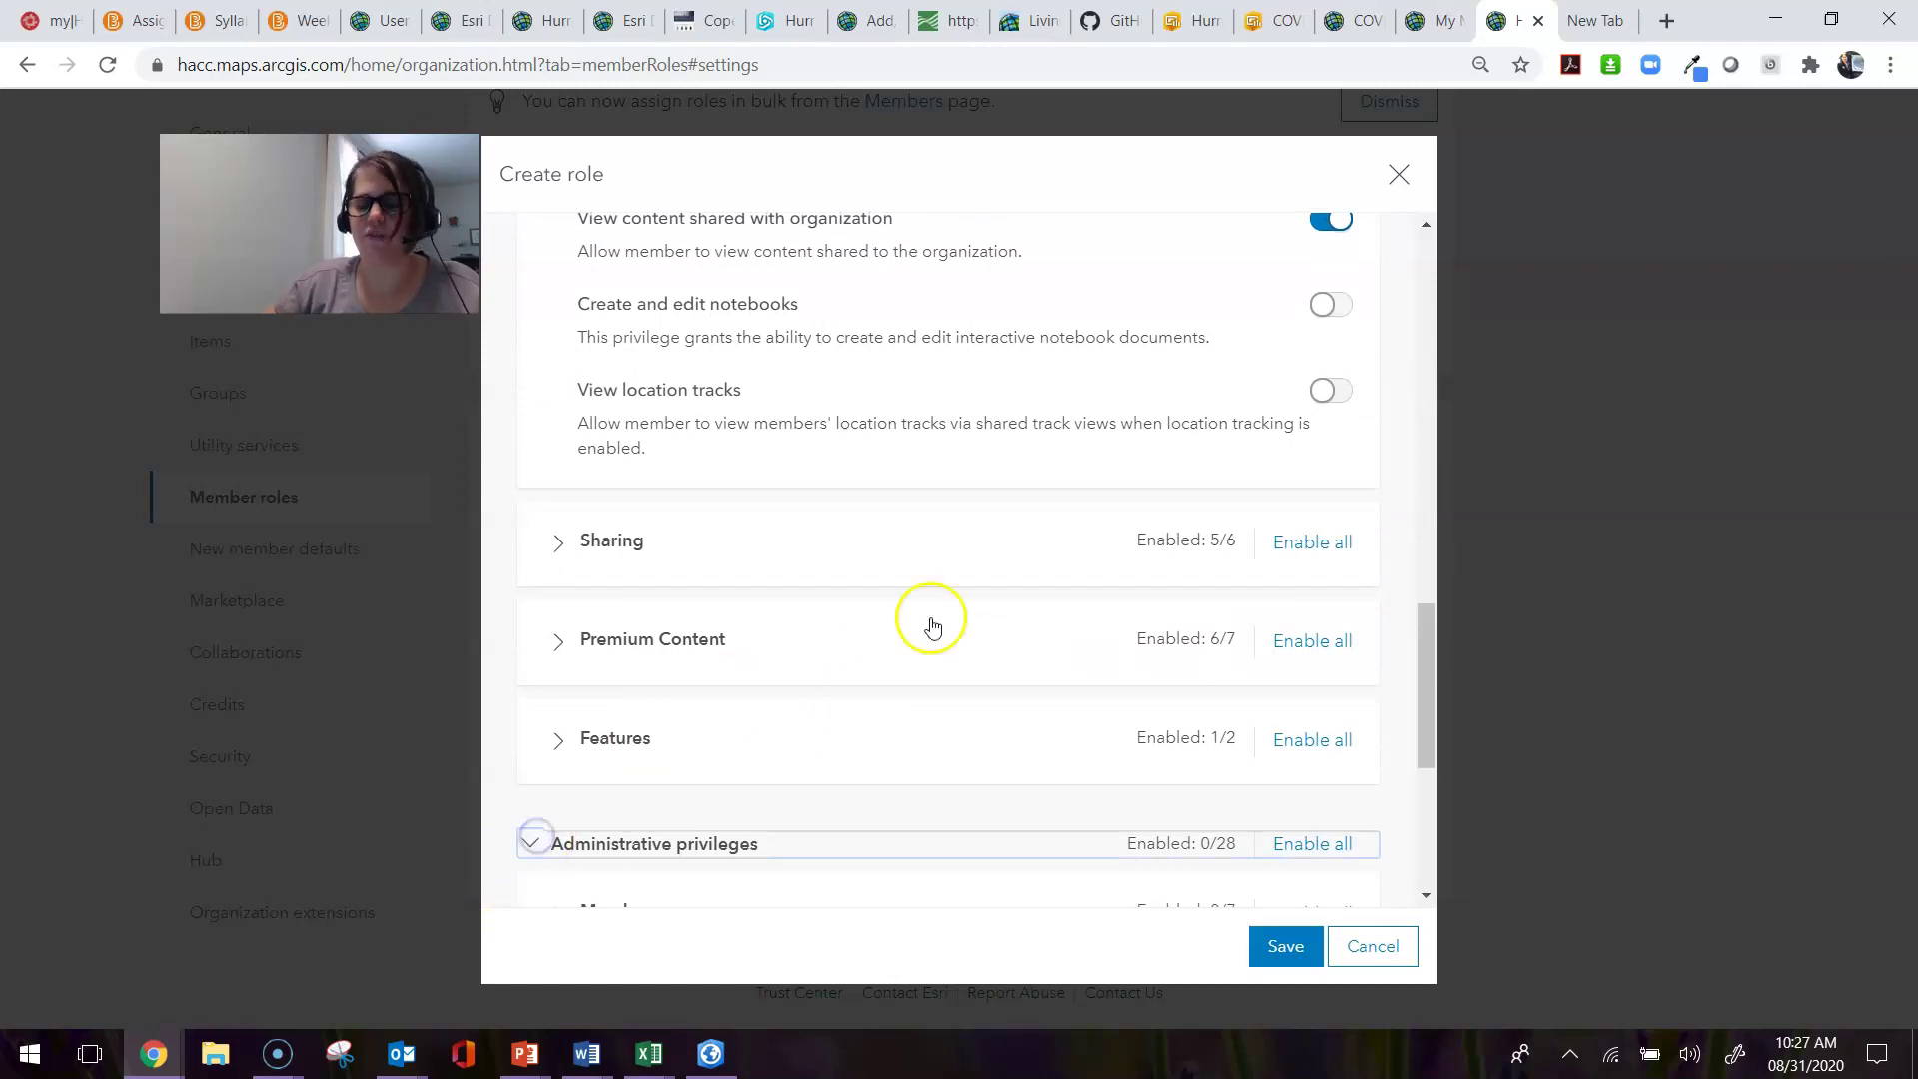
scroll(924, 625, down, 5)
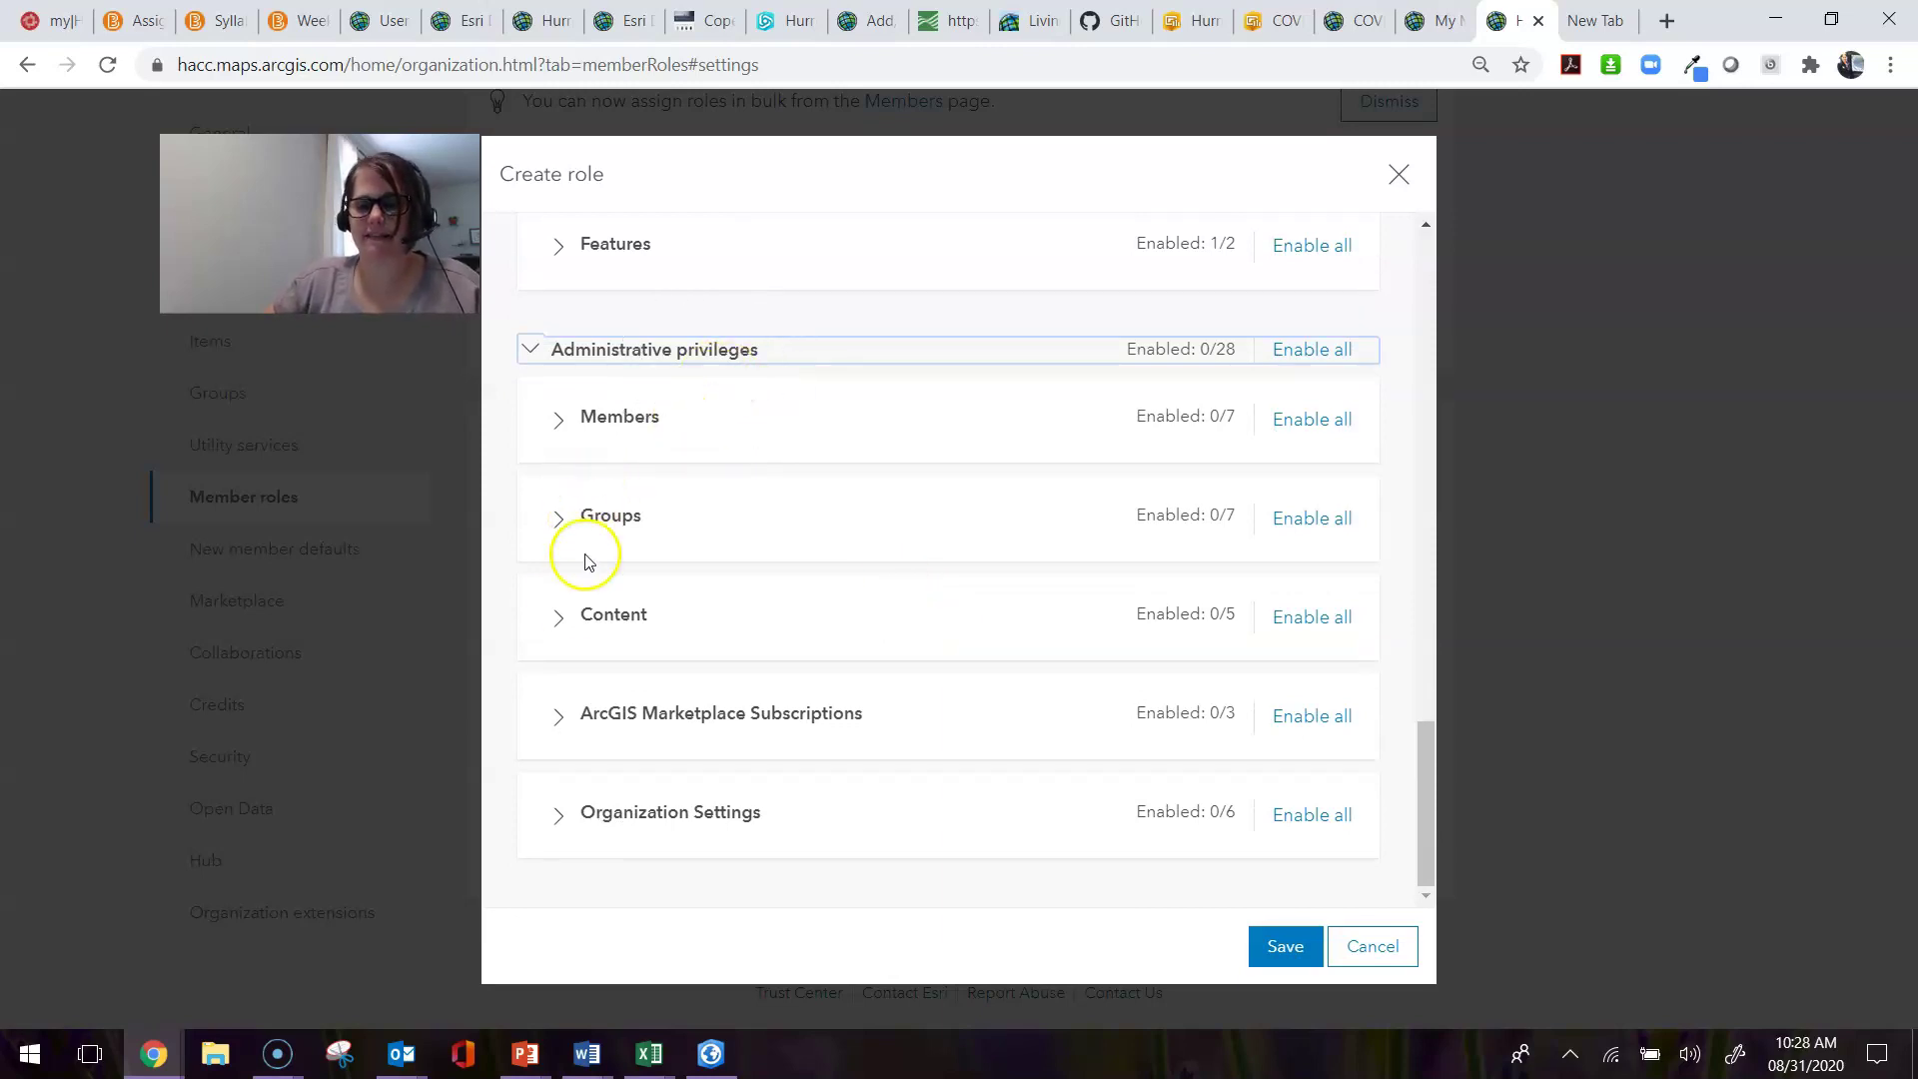
click(571, 431)
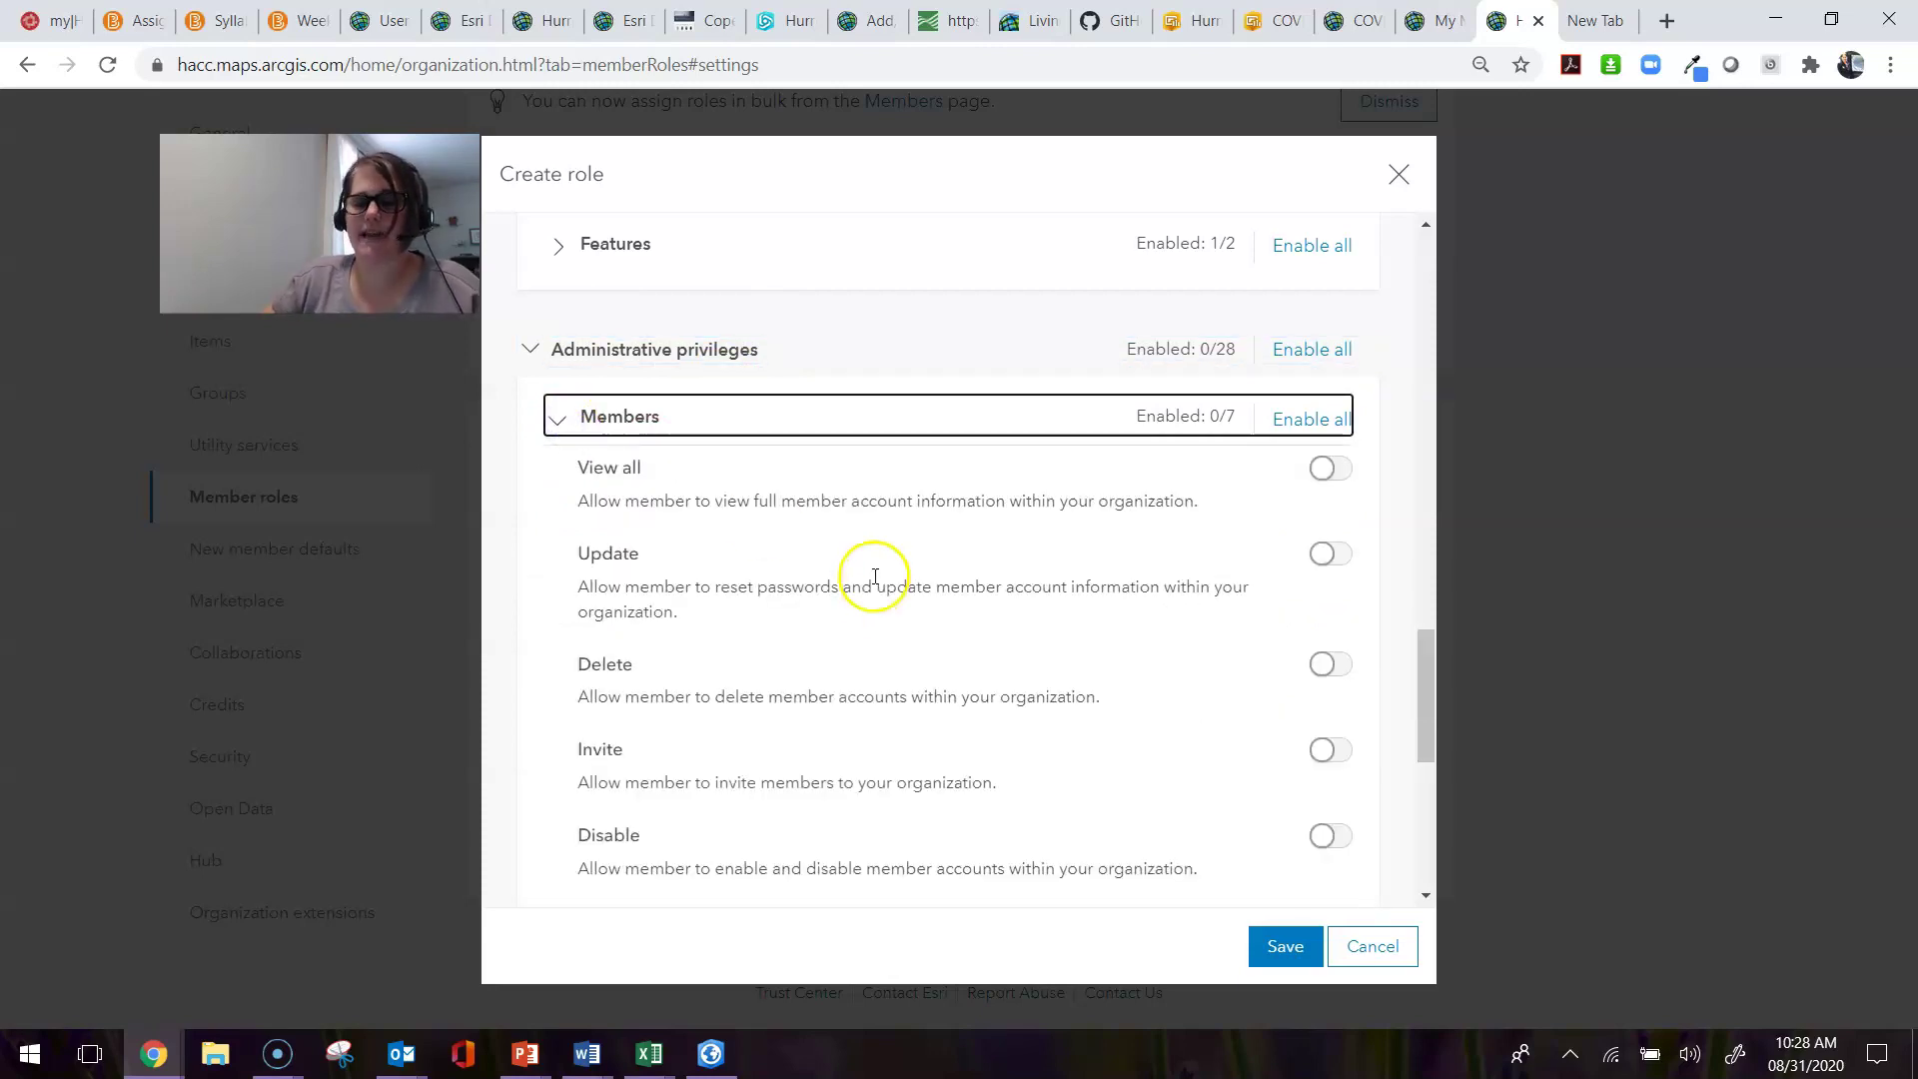
scroll(875, 576, down, 1)
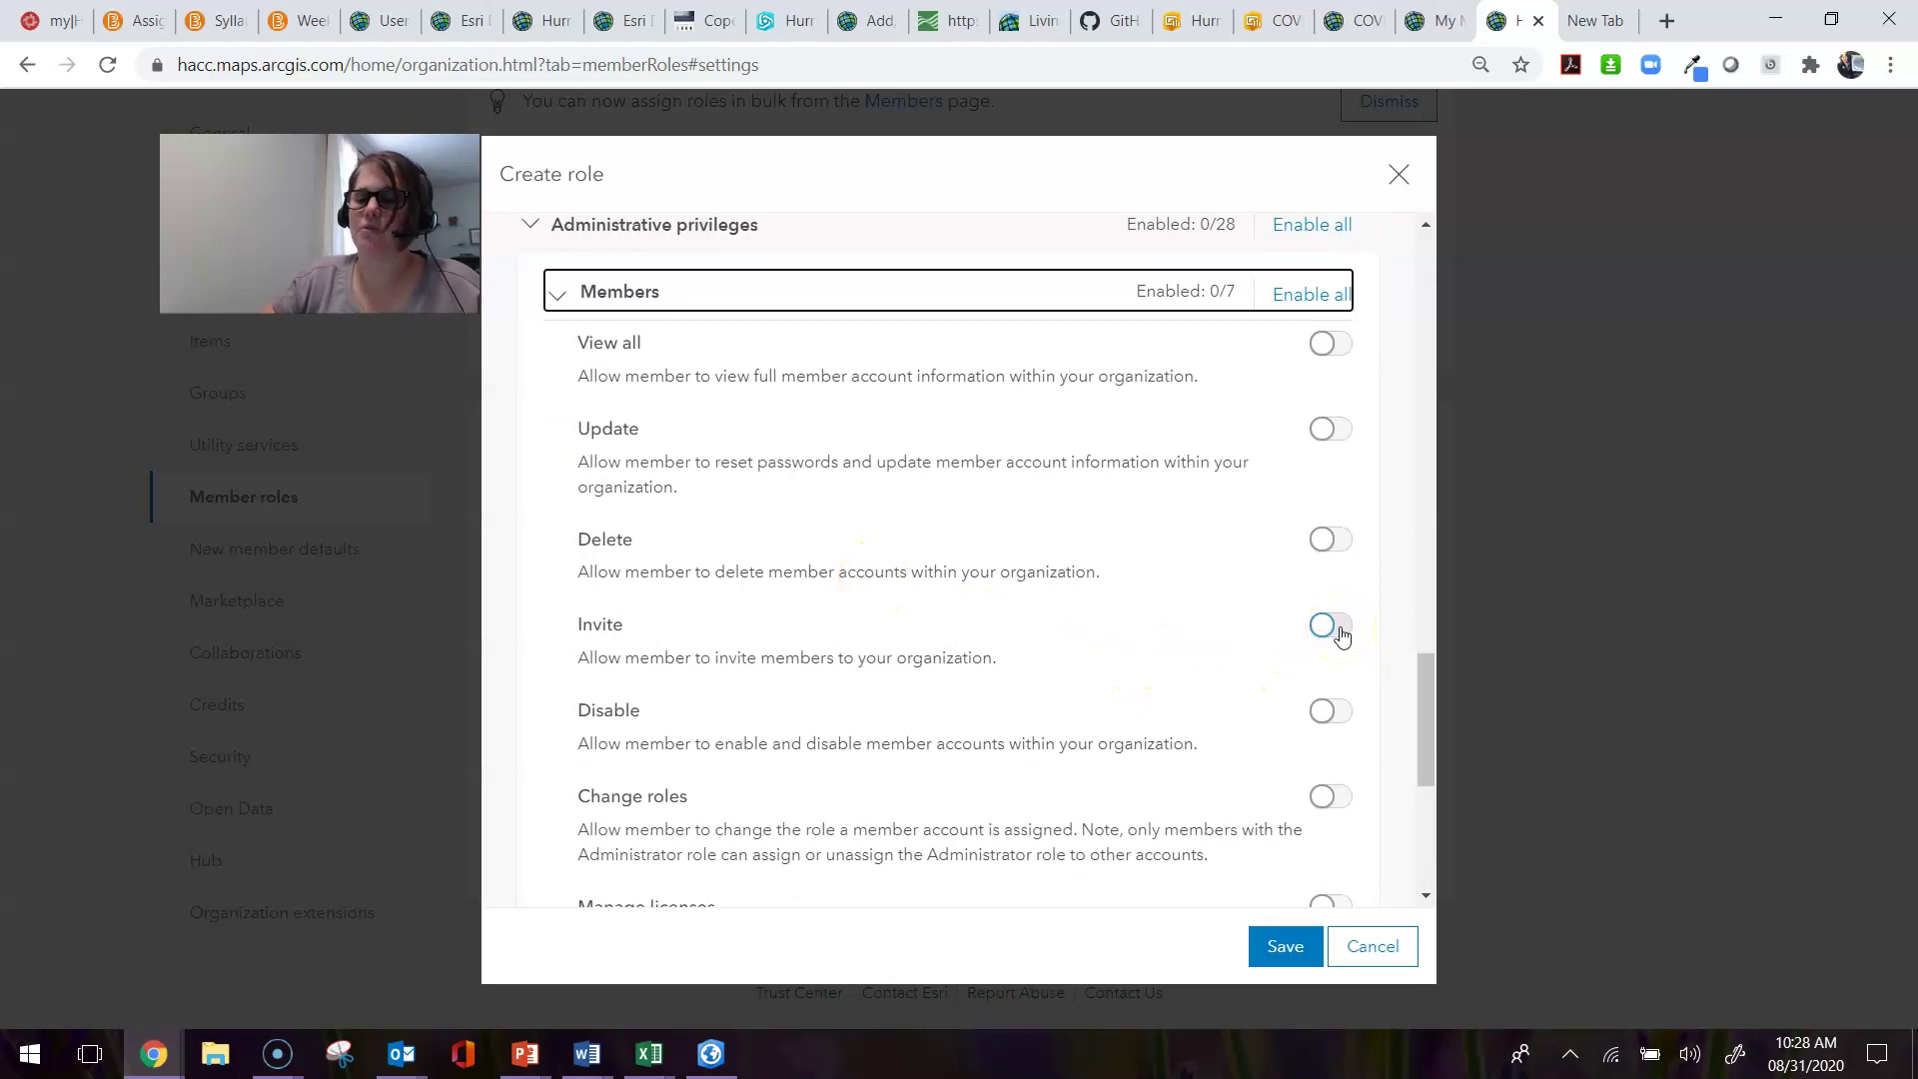
click(1336, 628)
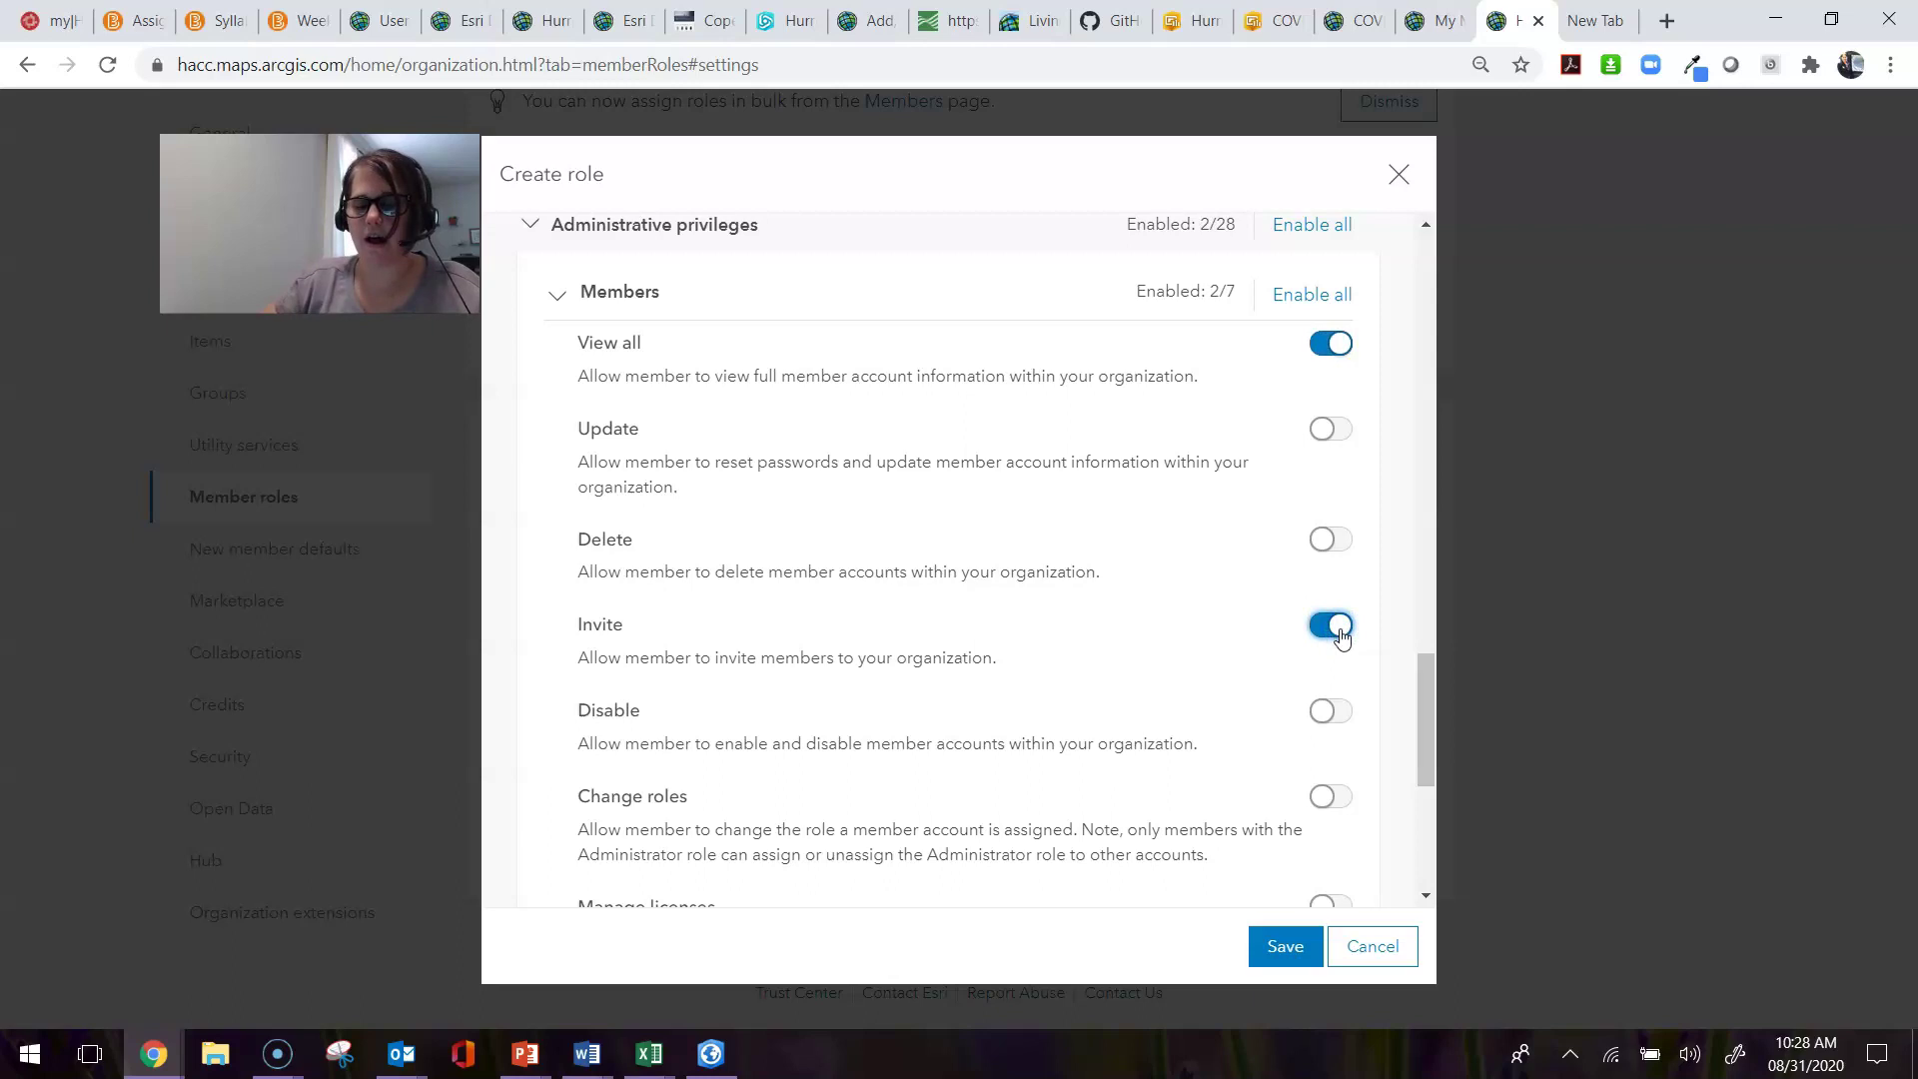
click(1335, 624)
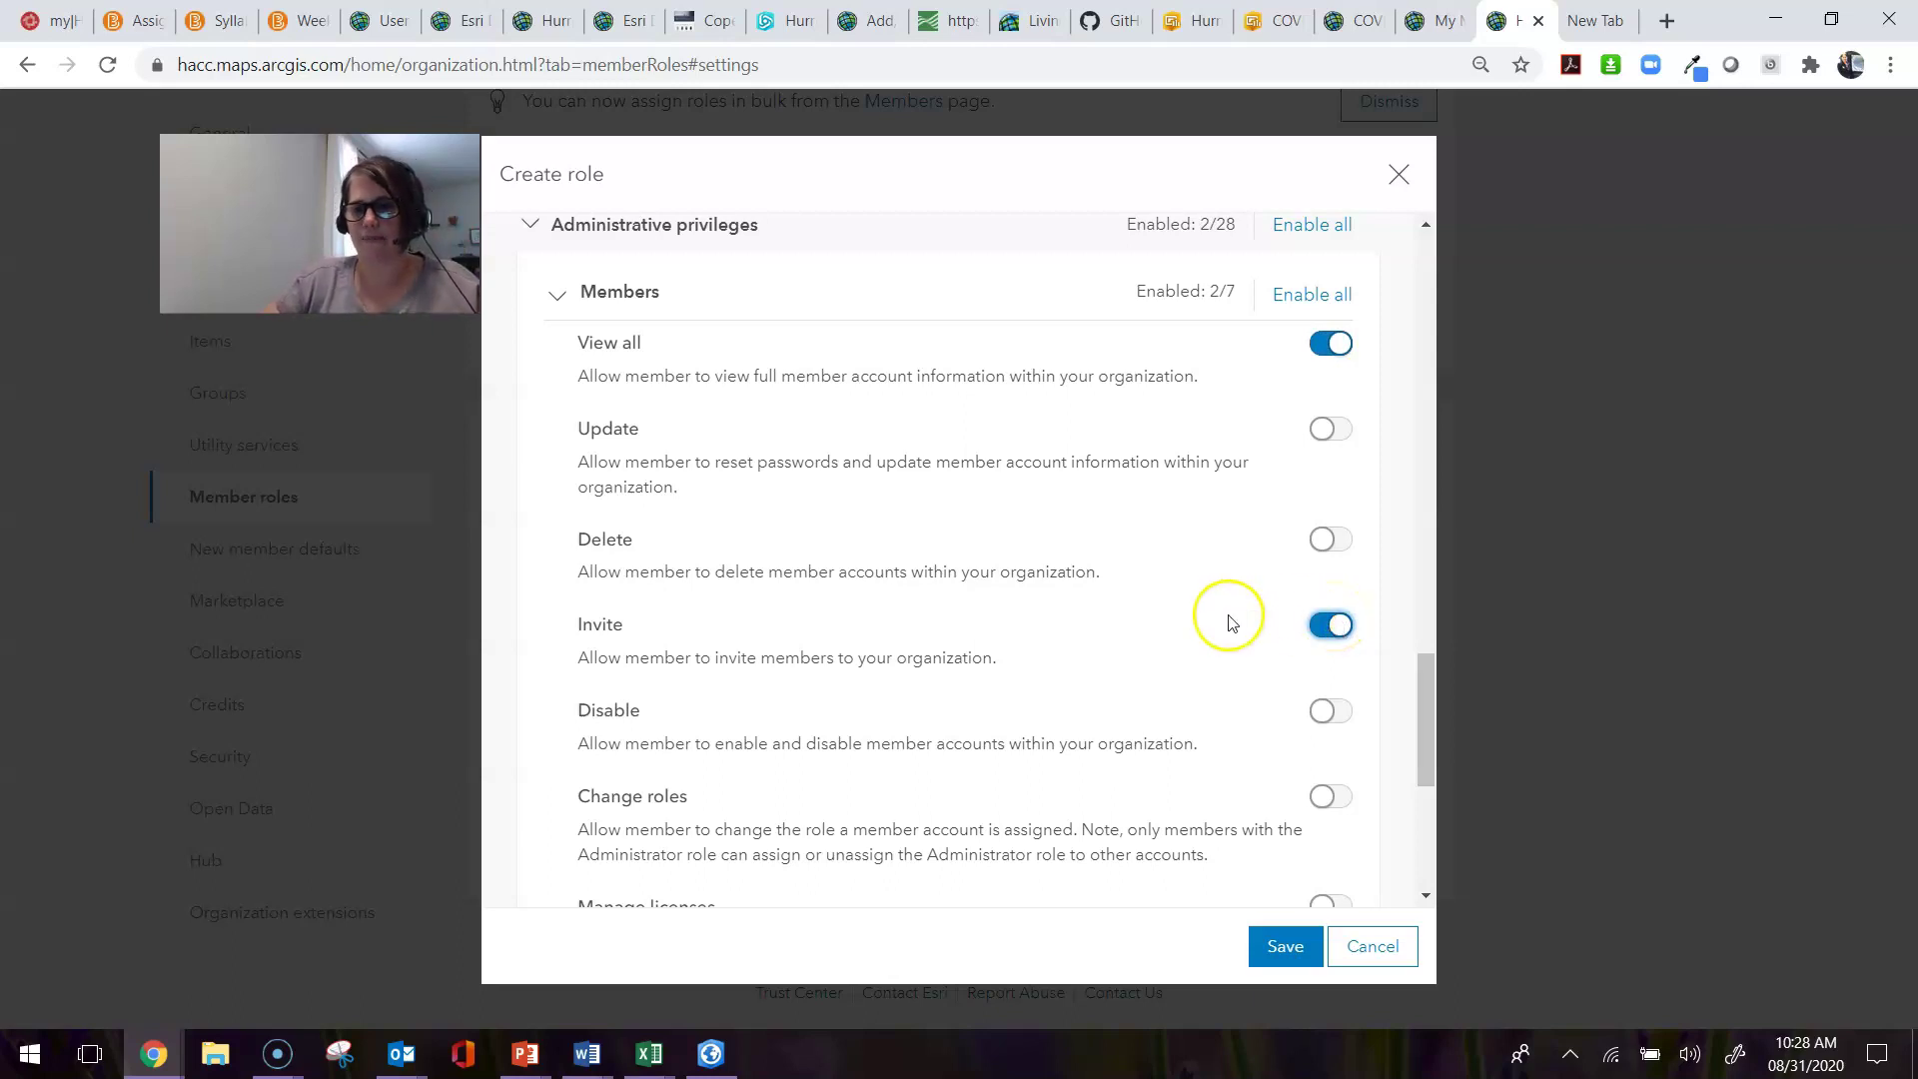
scroll(1231, 659, down, 1)
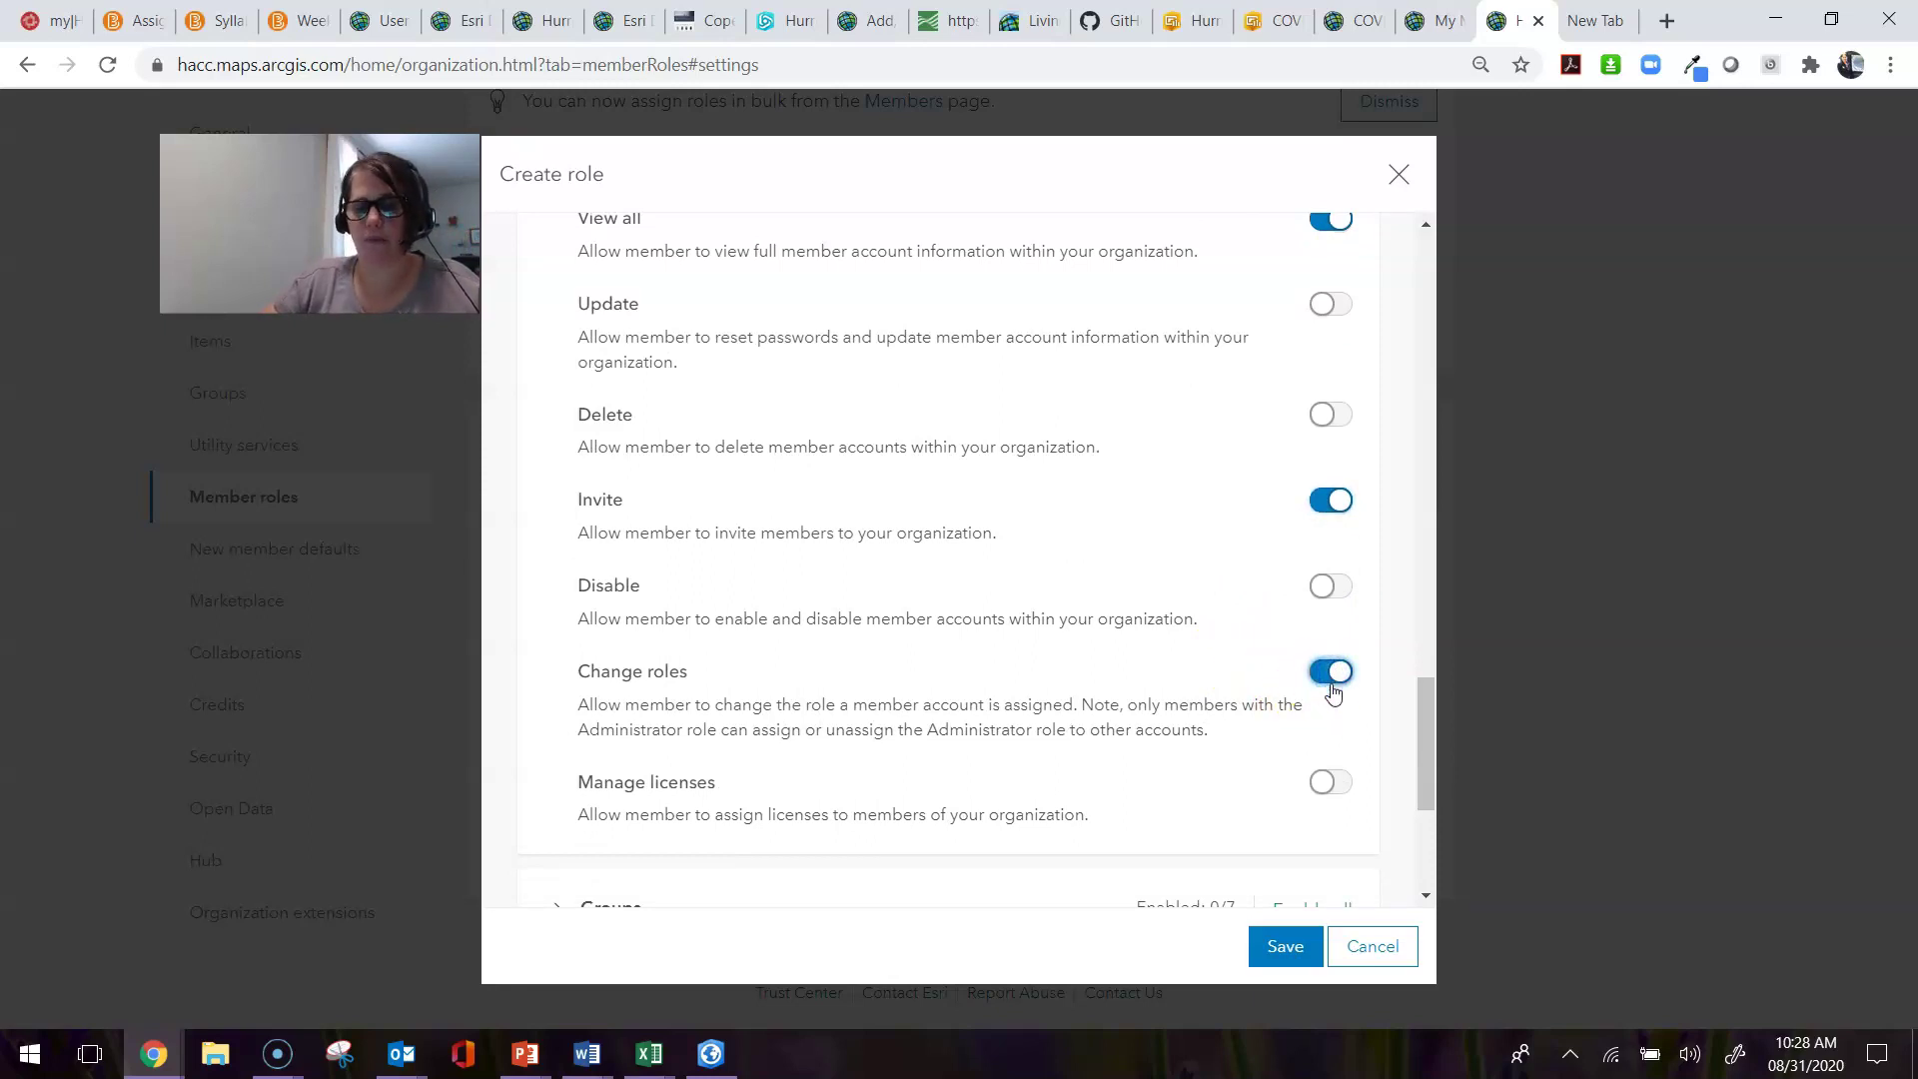
scroll(1320, 696, down, 1)
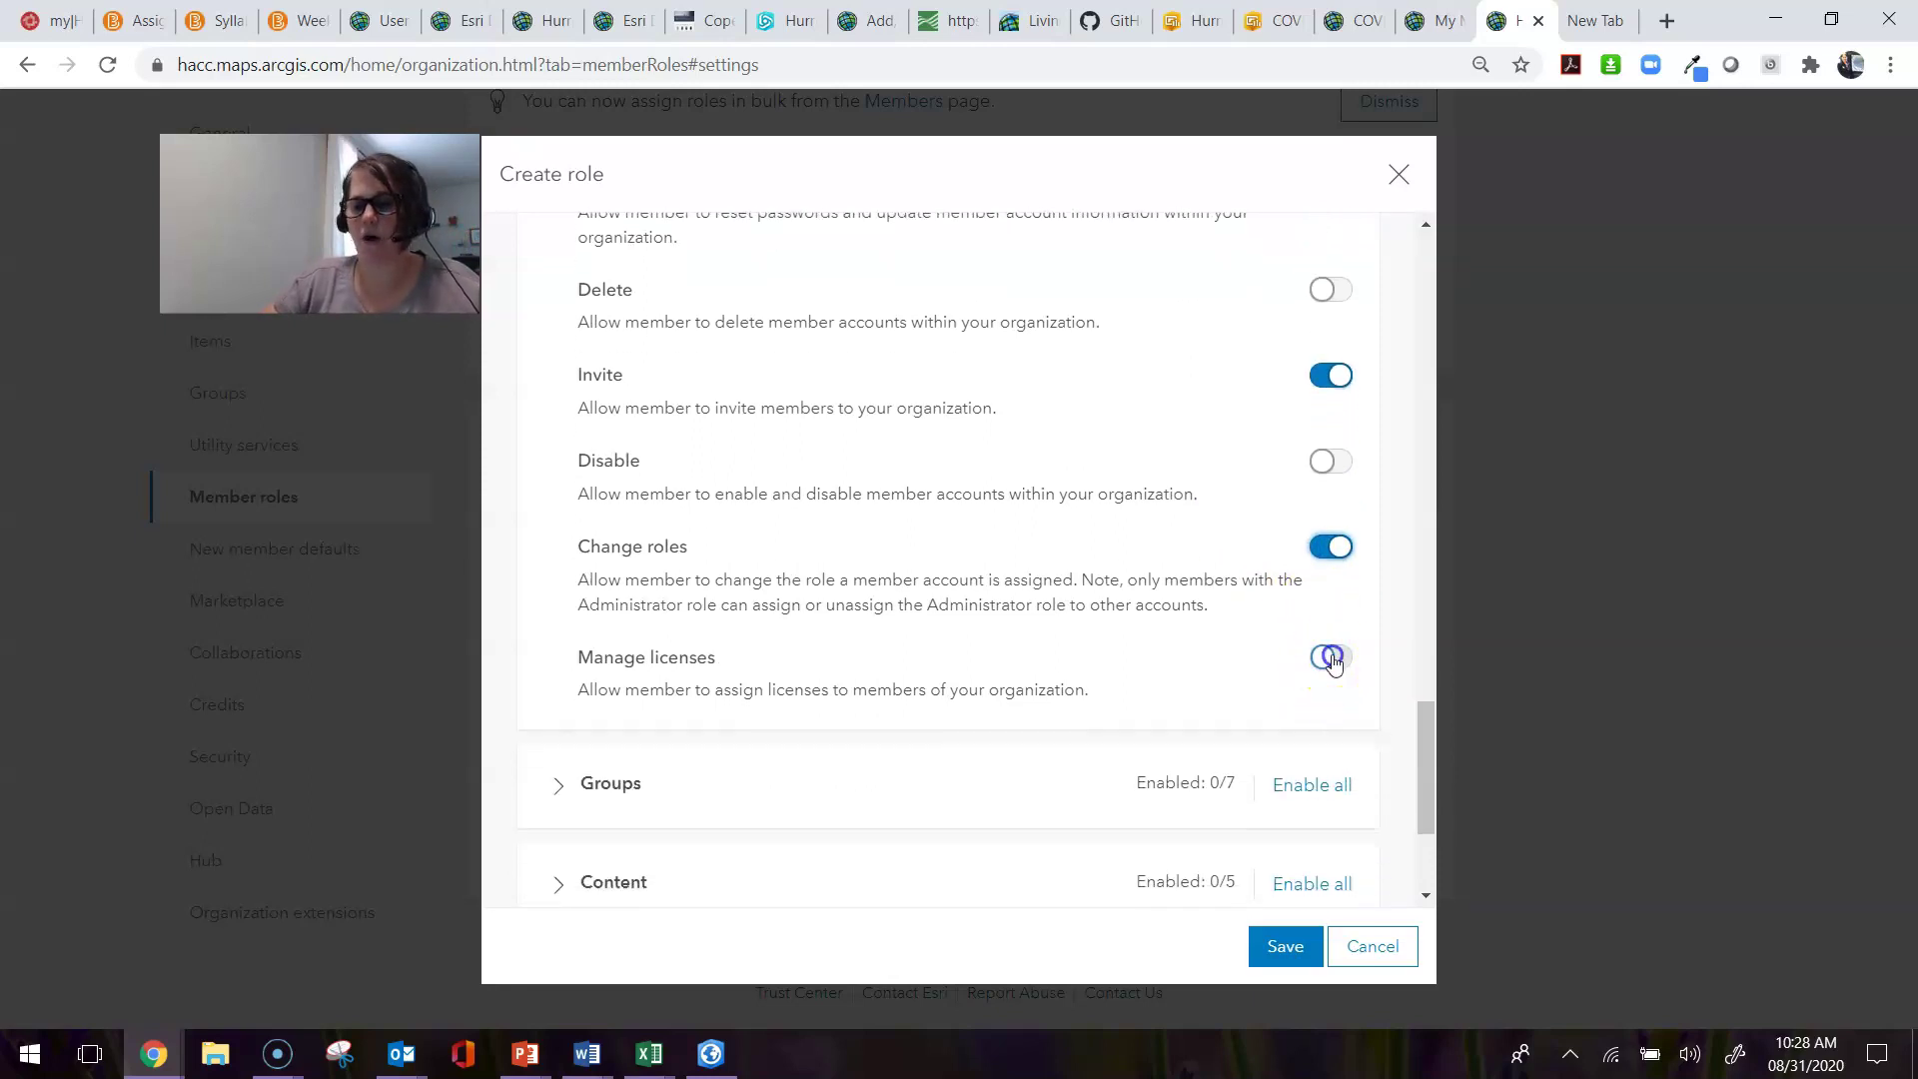
click(1330, 657)
- Under Administrative Groups privileges, enable Reassign ownership and Create with update capabilities
scroll(1089, 757, down, 2)
click(562, 538)
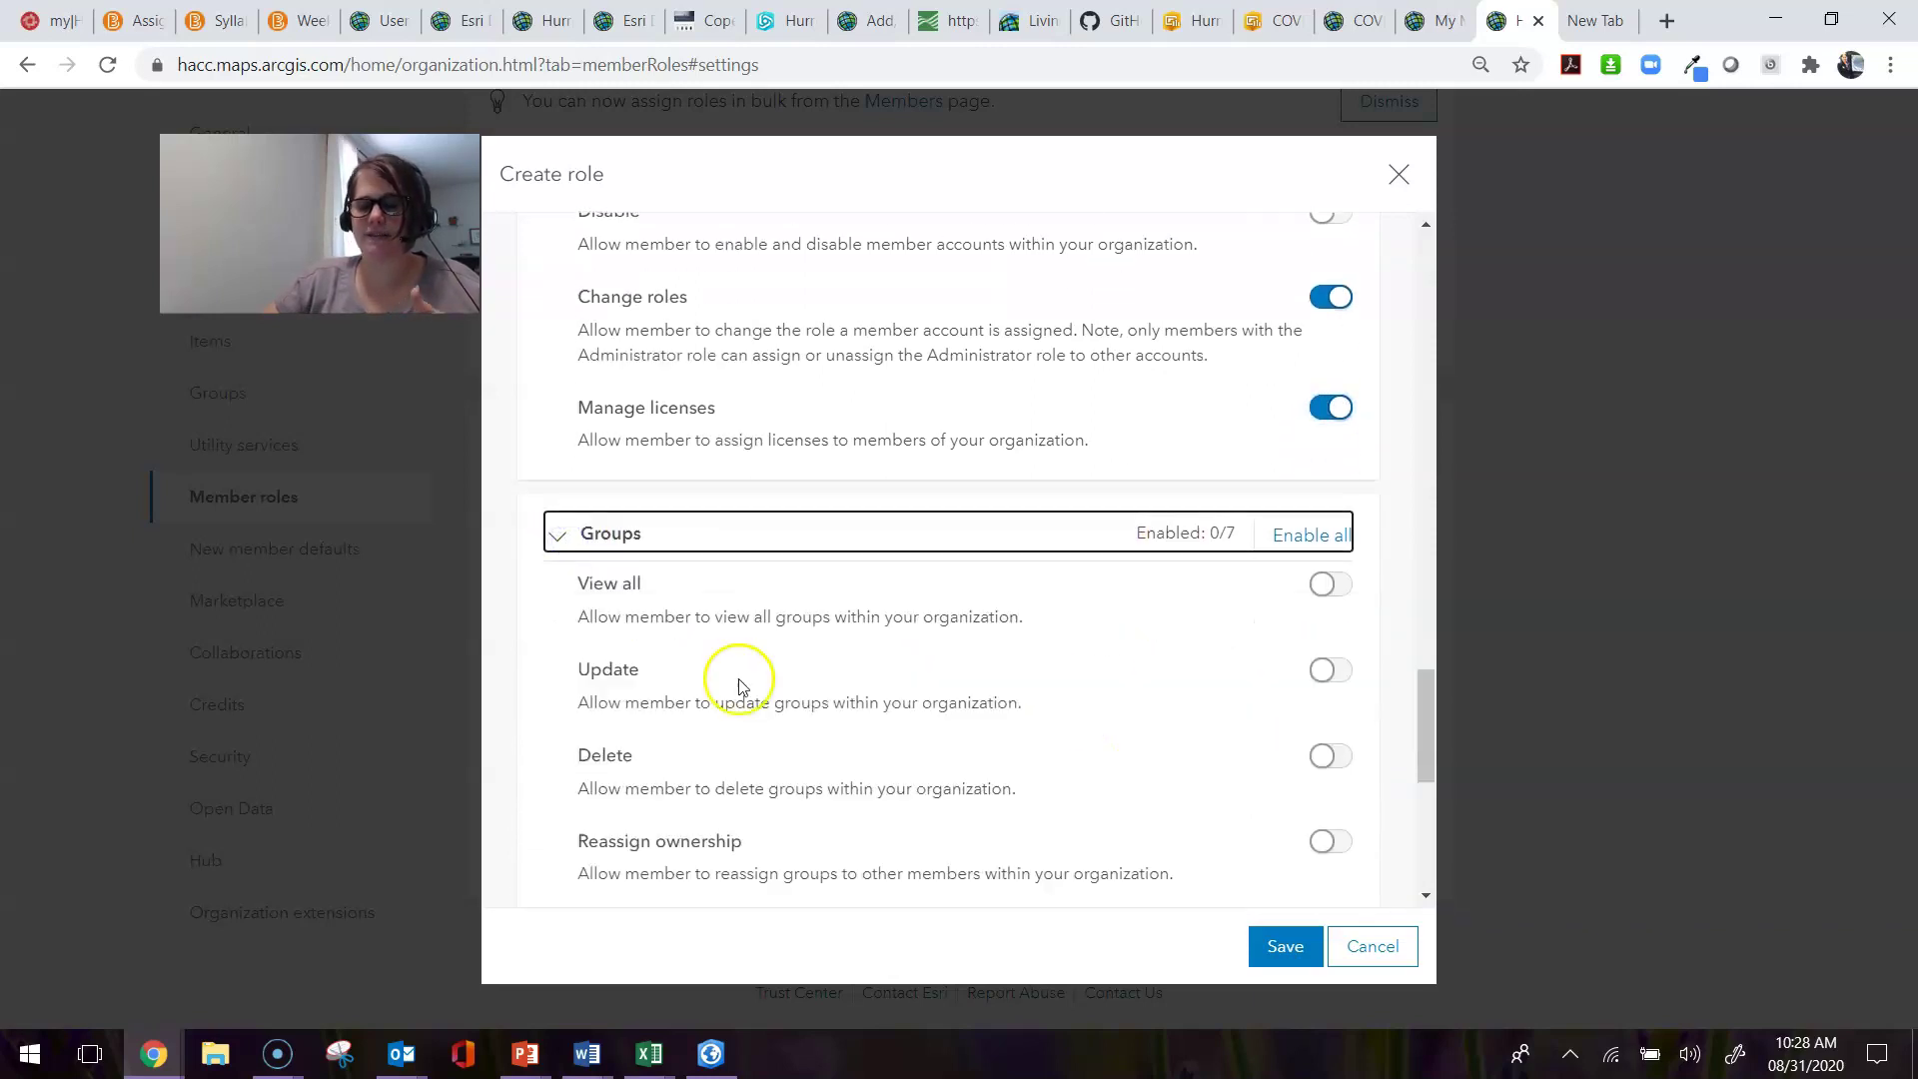
scroll(738, 675, down, 3)
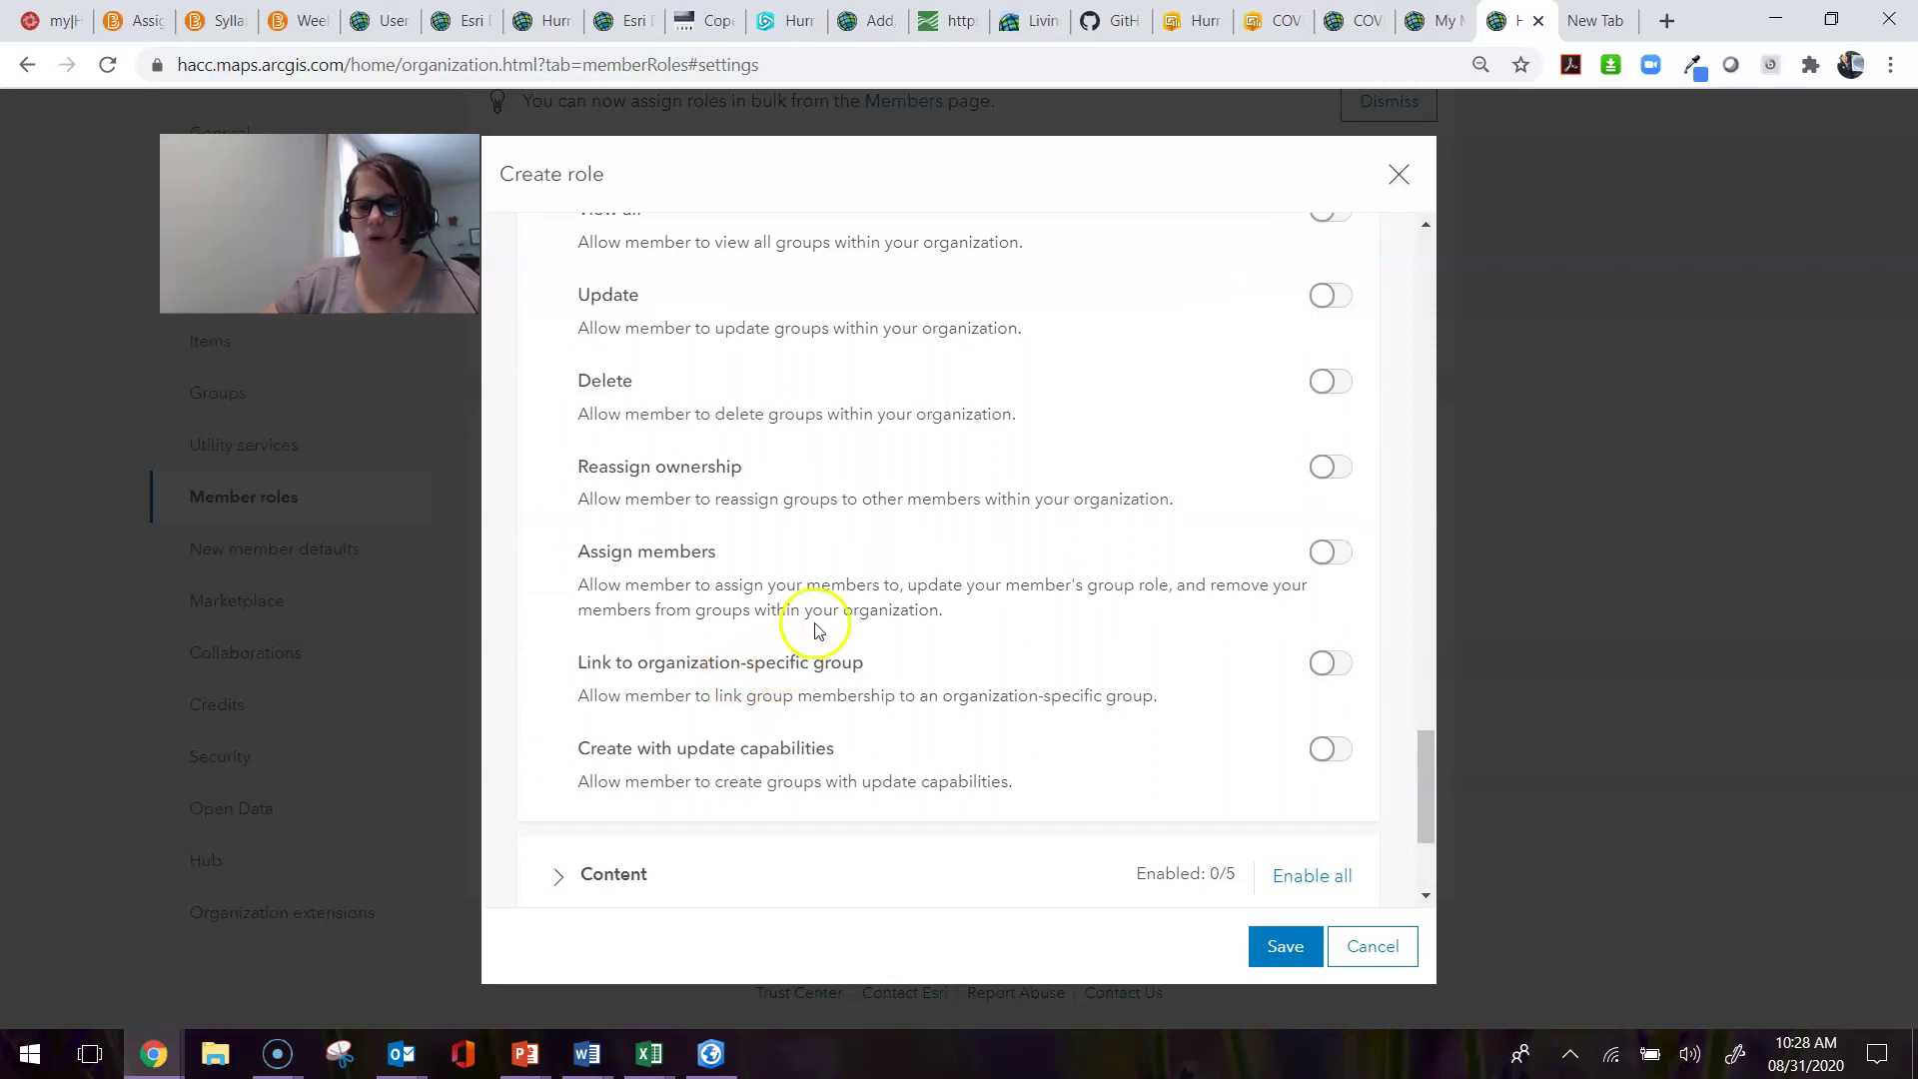
click(1332, 469)
click(1329, 749)
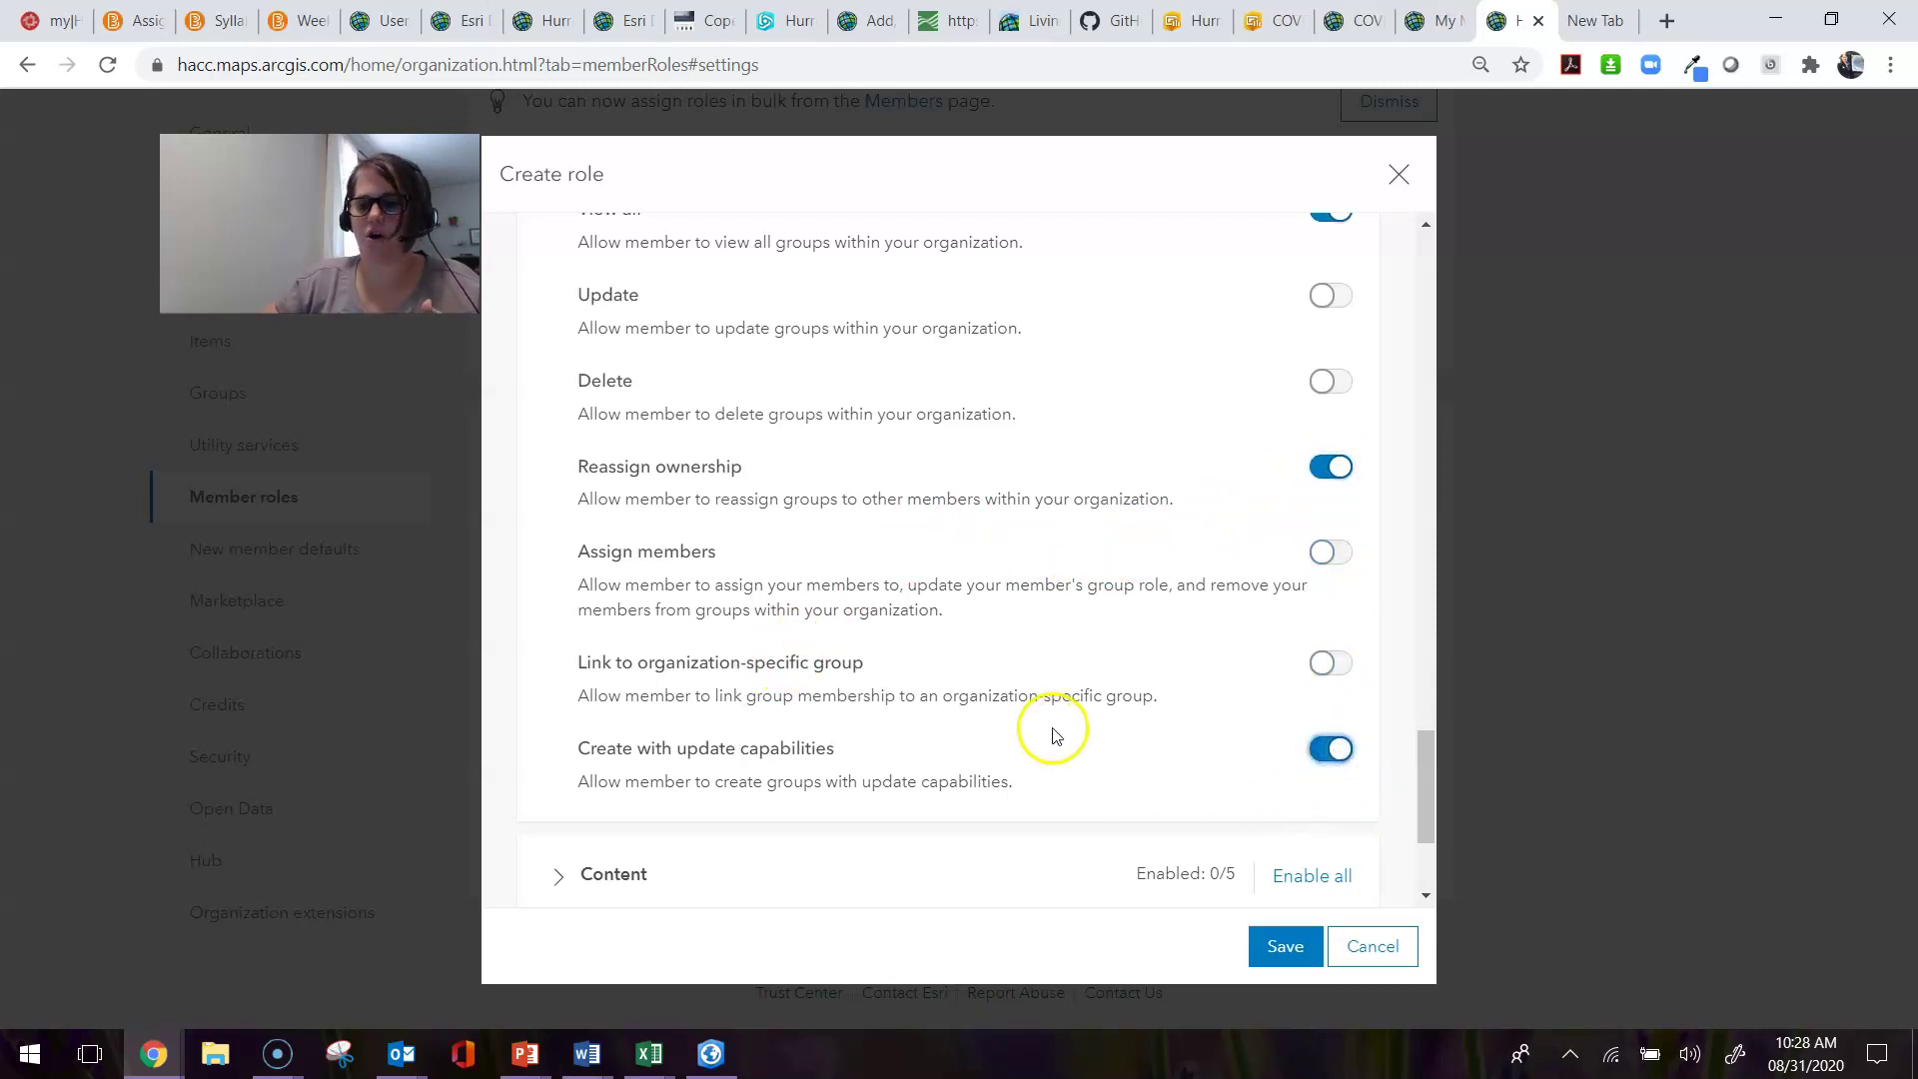
scroll(1056, 719, down, 2)
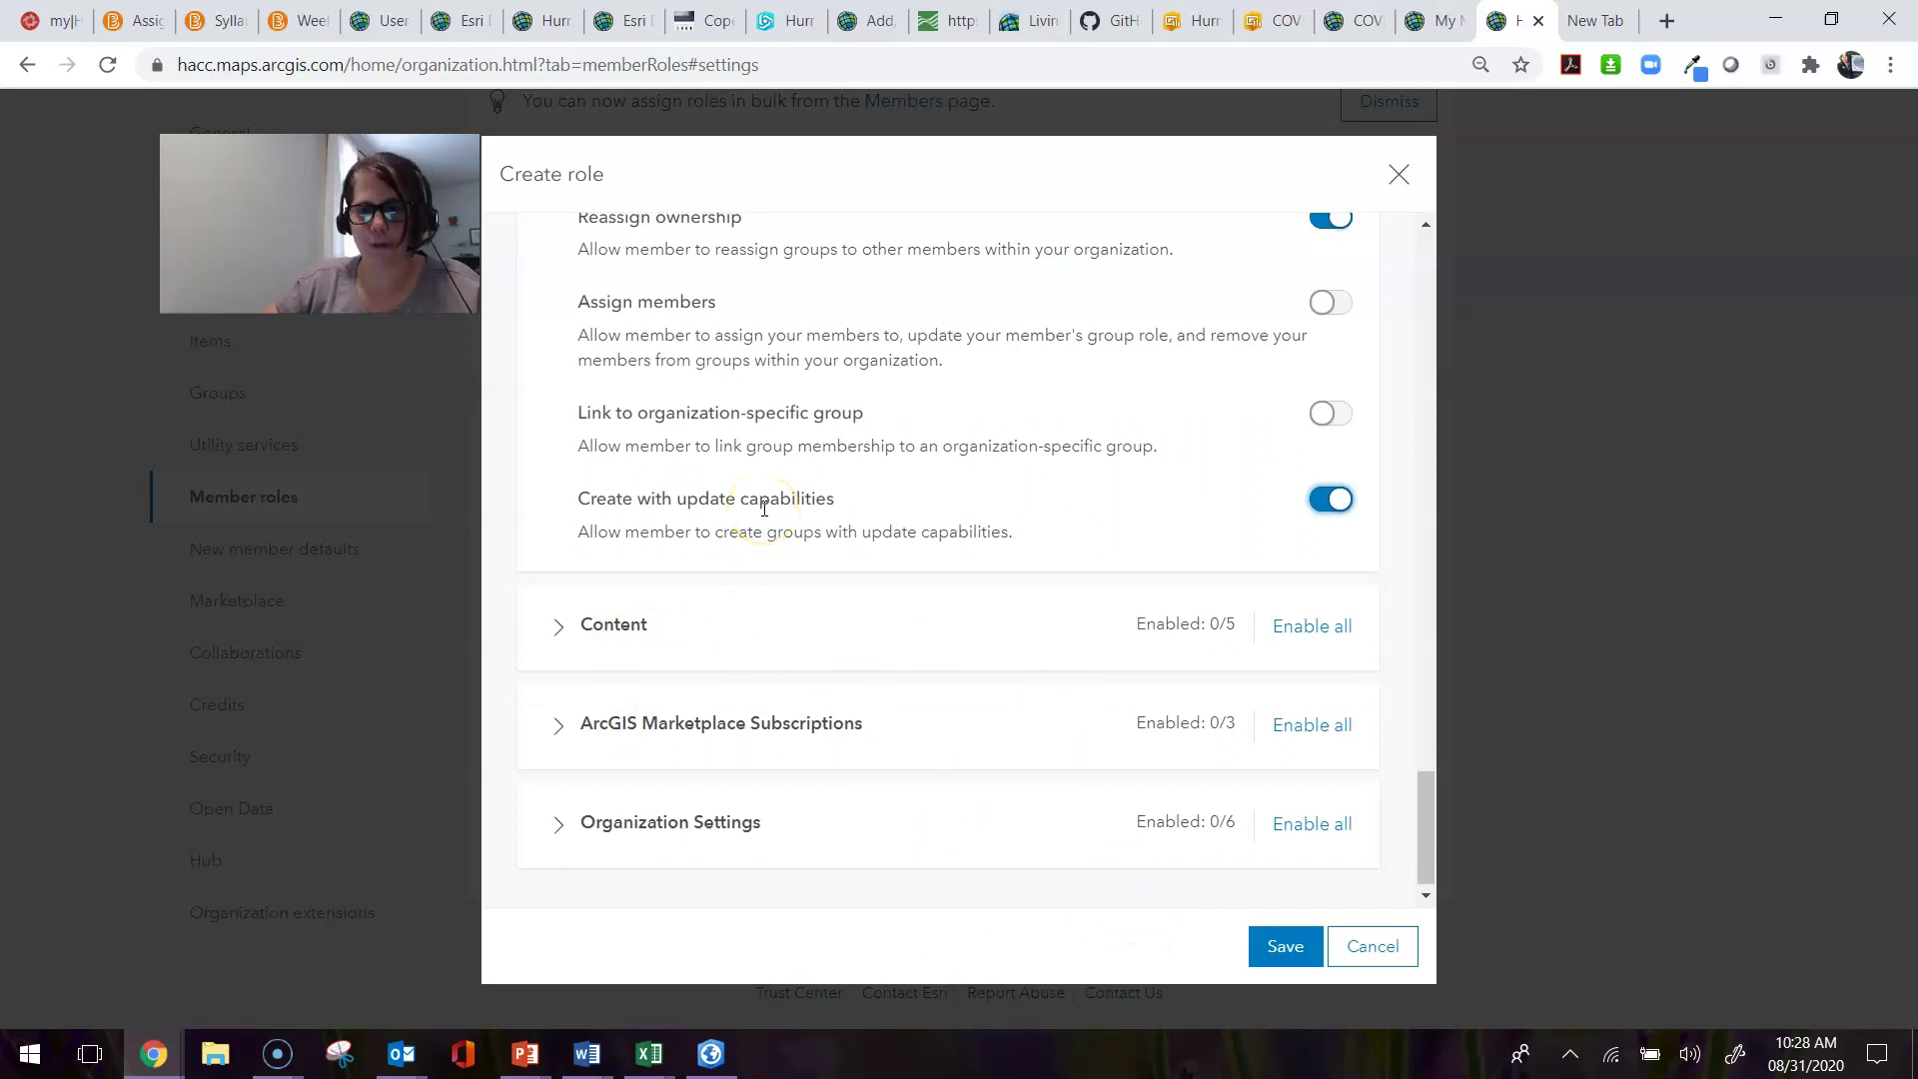
- Save the role with 'Pseudo-Administrator' copied from its name as the required description
click(1283, 943)
click(658, 398)
triple_click(736, 300)
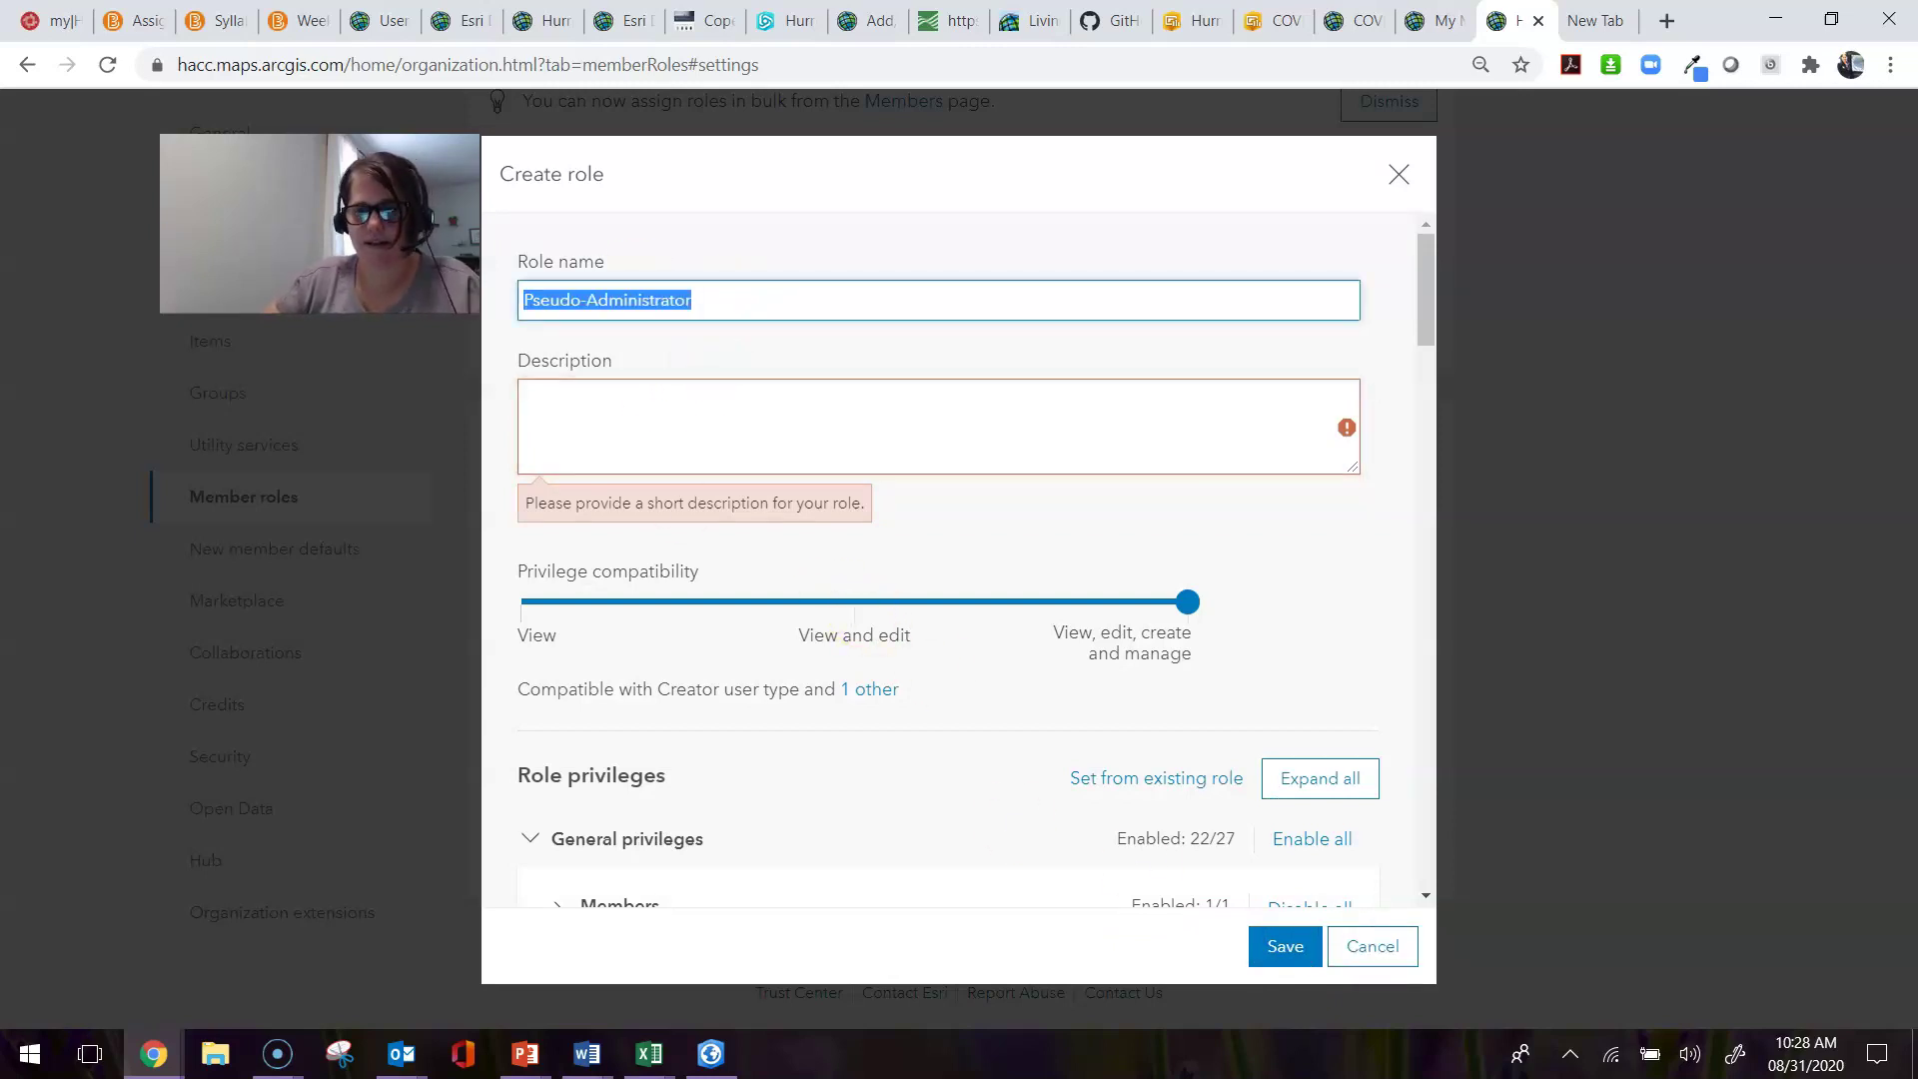
key(ctrl+c)
click(592, 403)
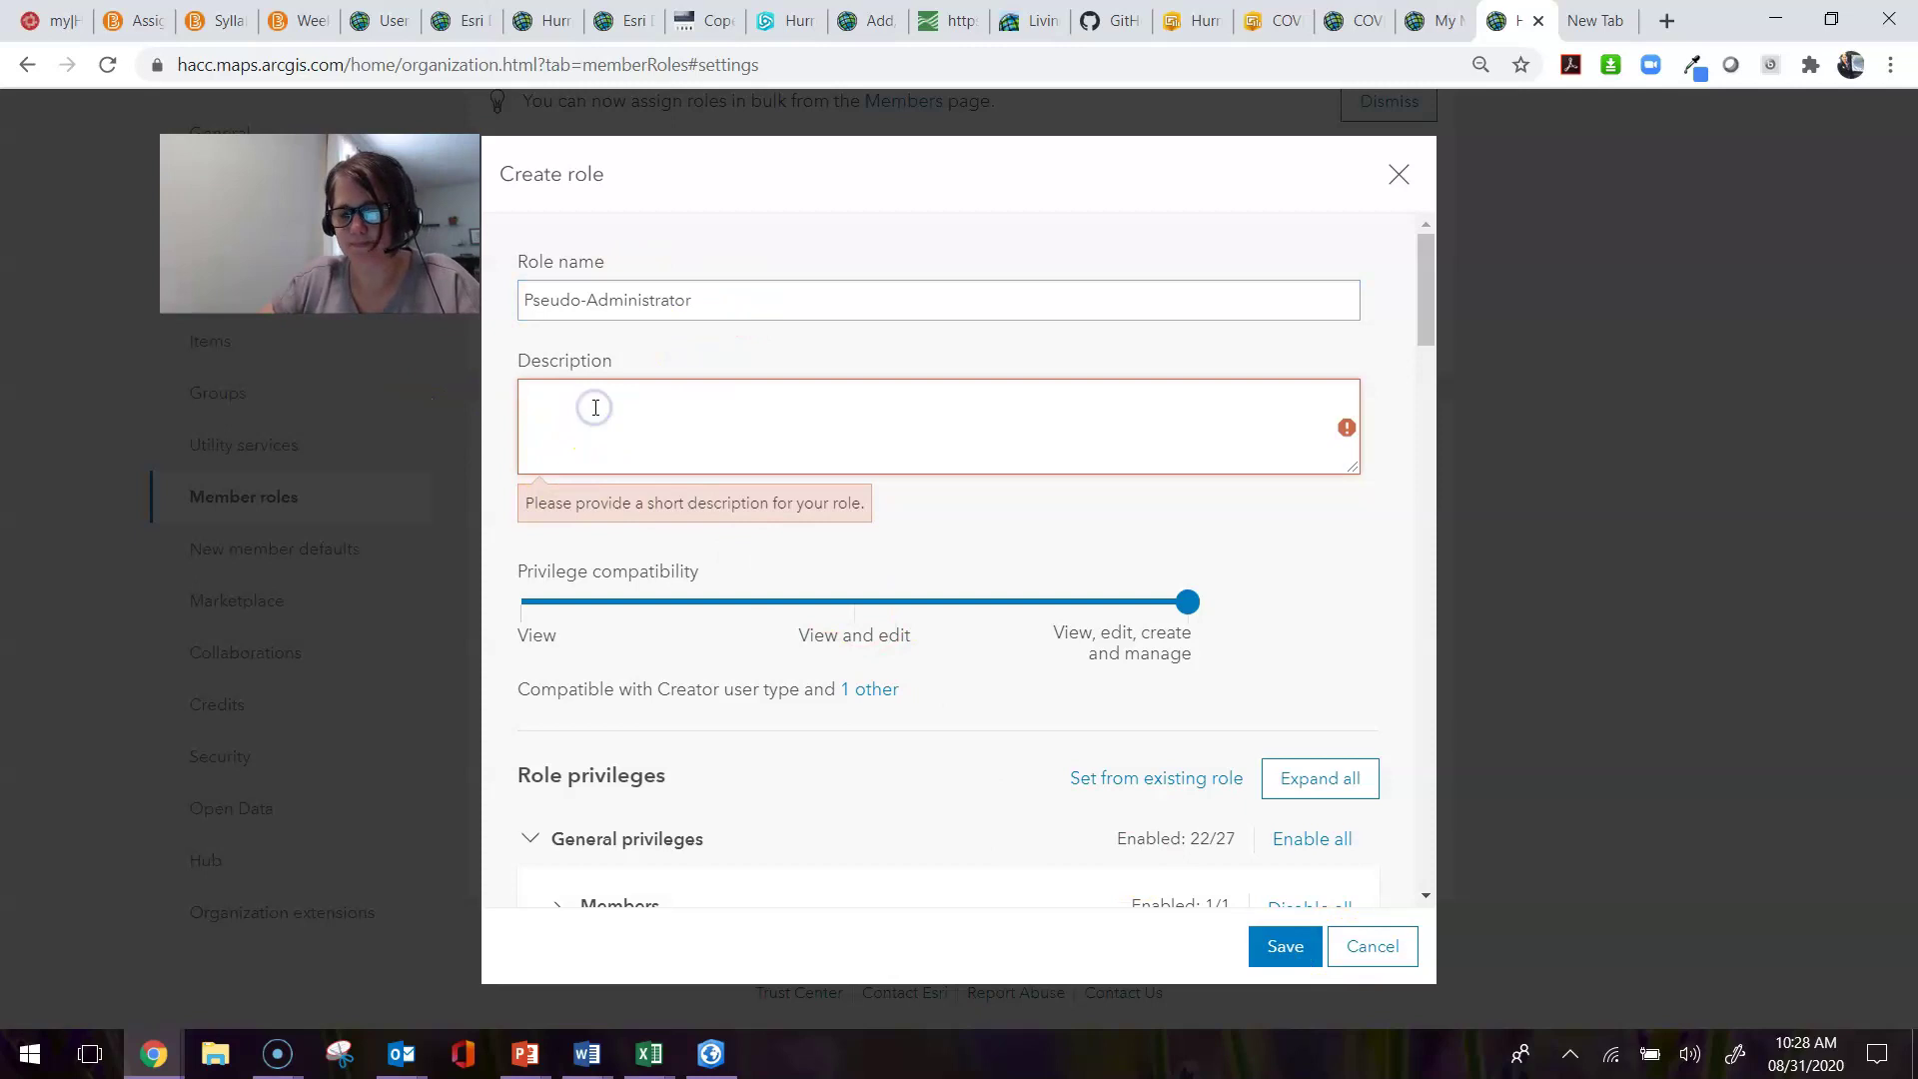
key(ctrl+v)
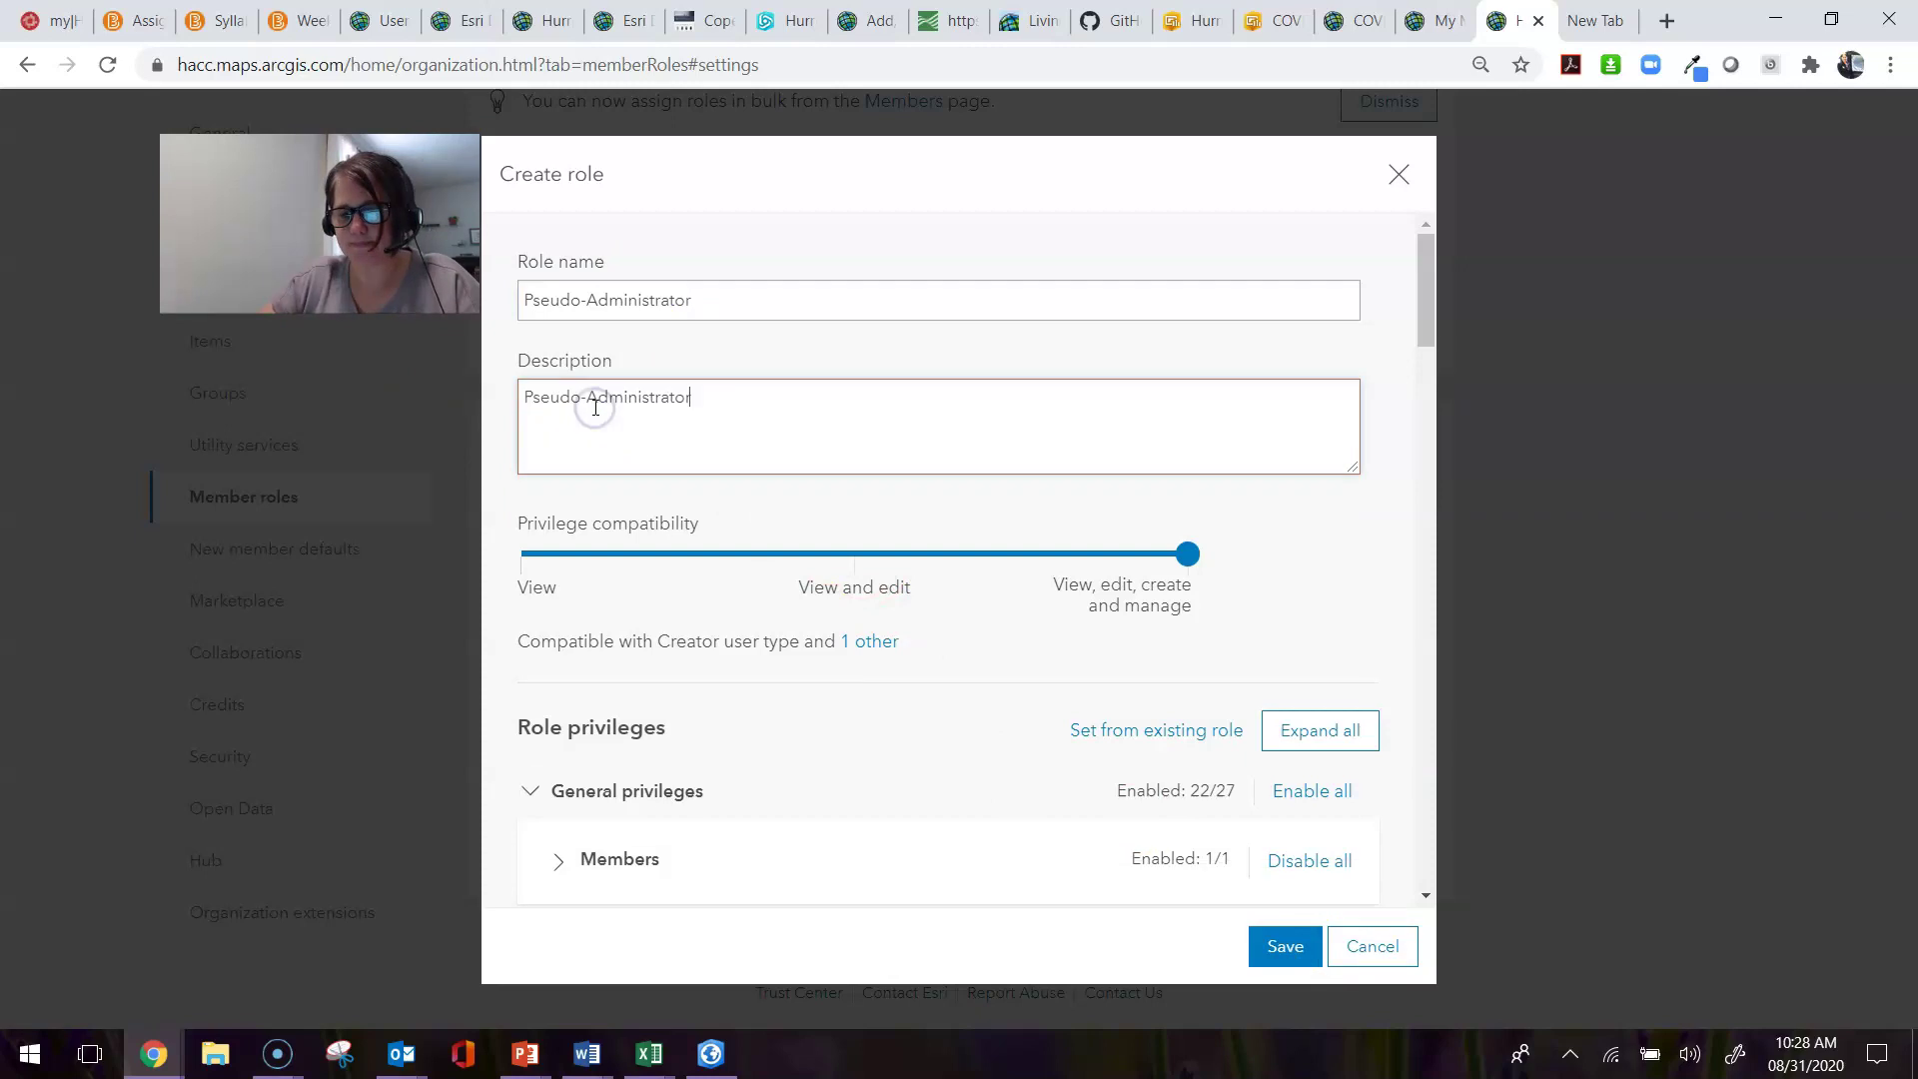
click(1288, 961)
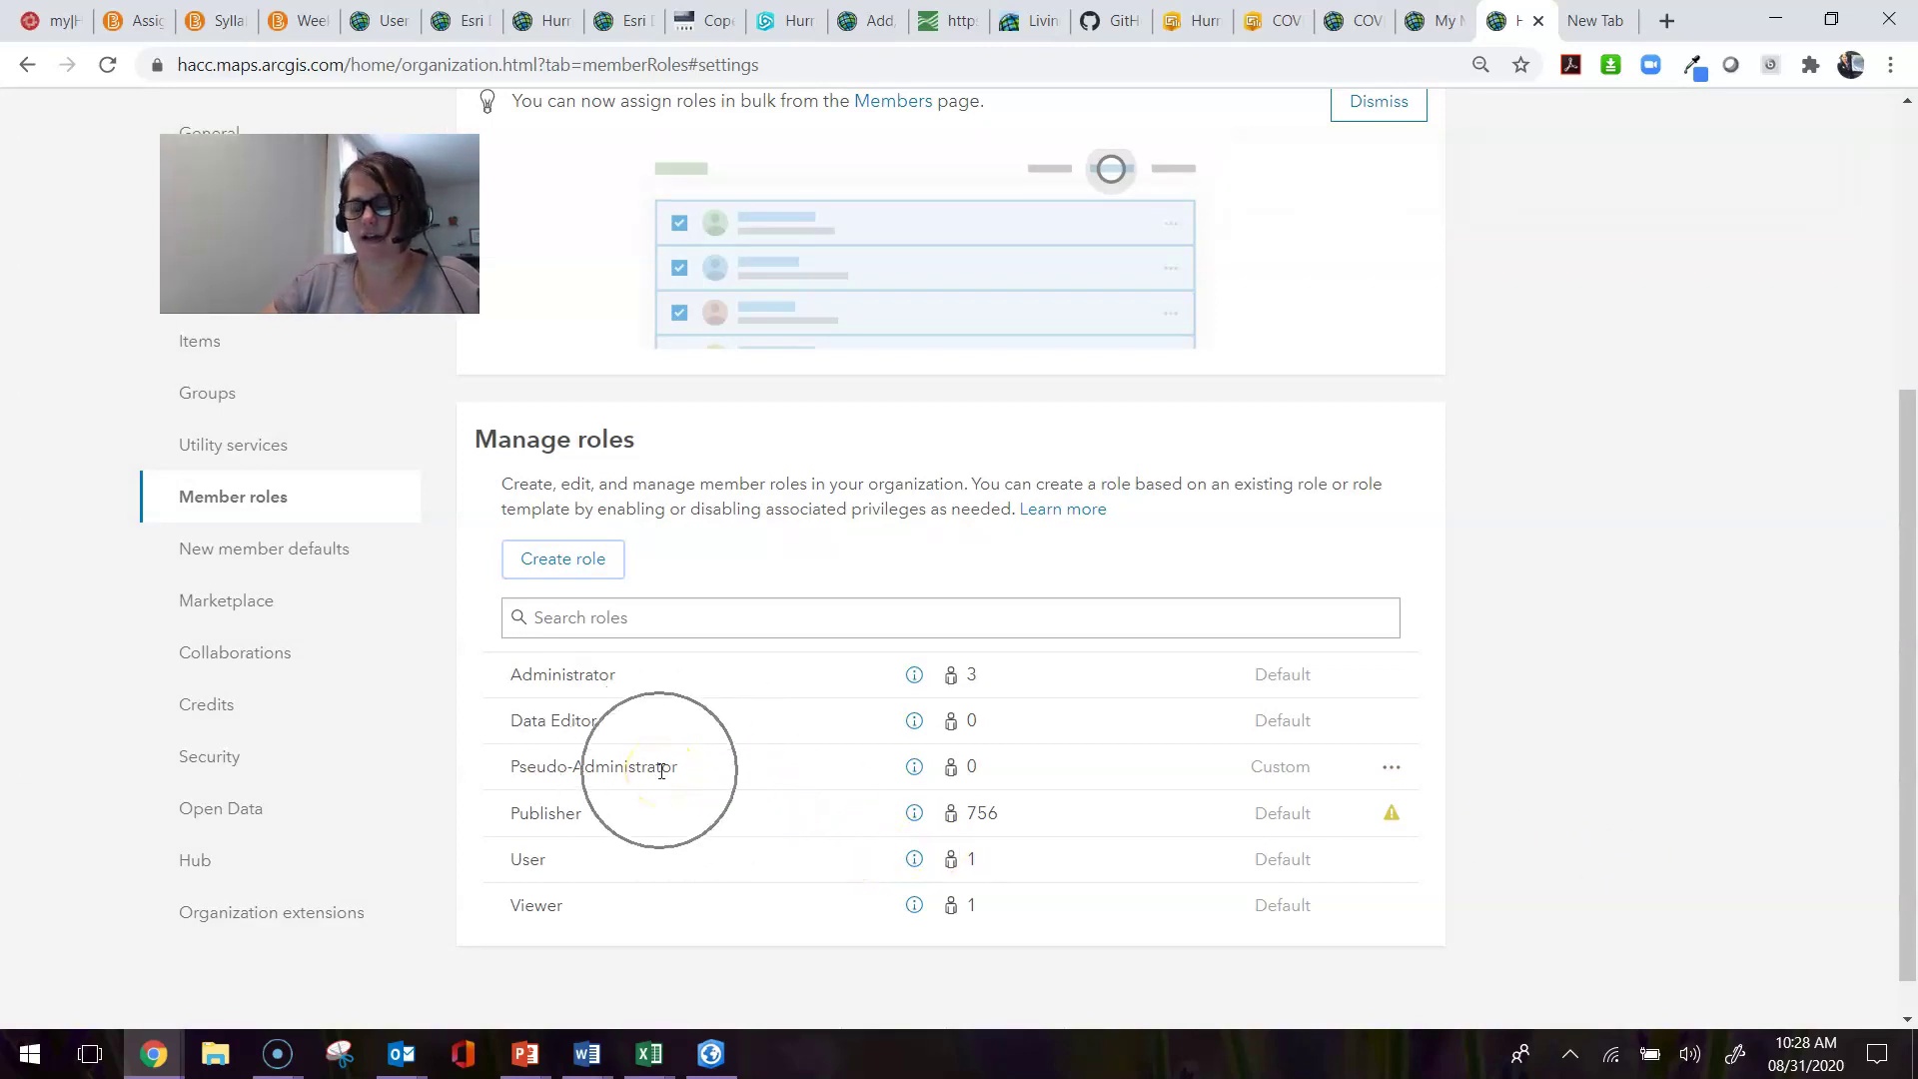
- In the Members table, confirm a member's Role dropdown now offers Pseudo-Administrator
scroll(1639, 607, up, 5)
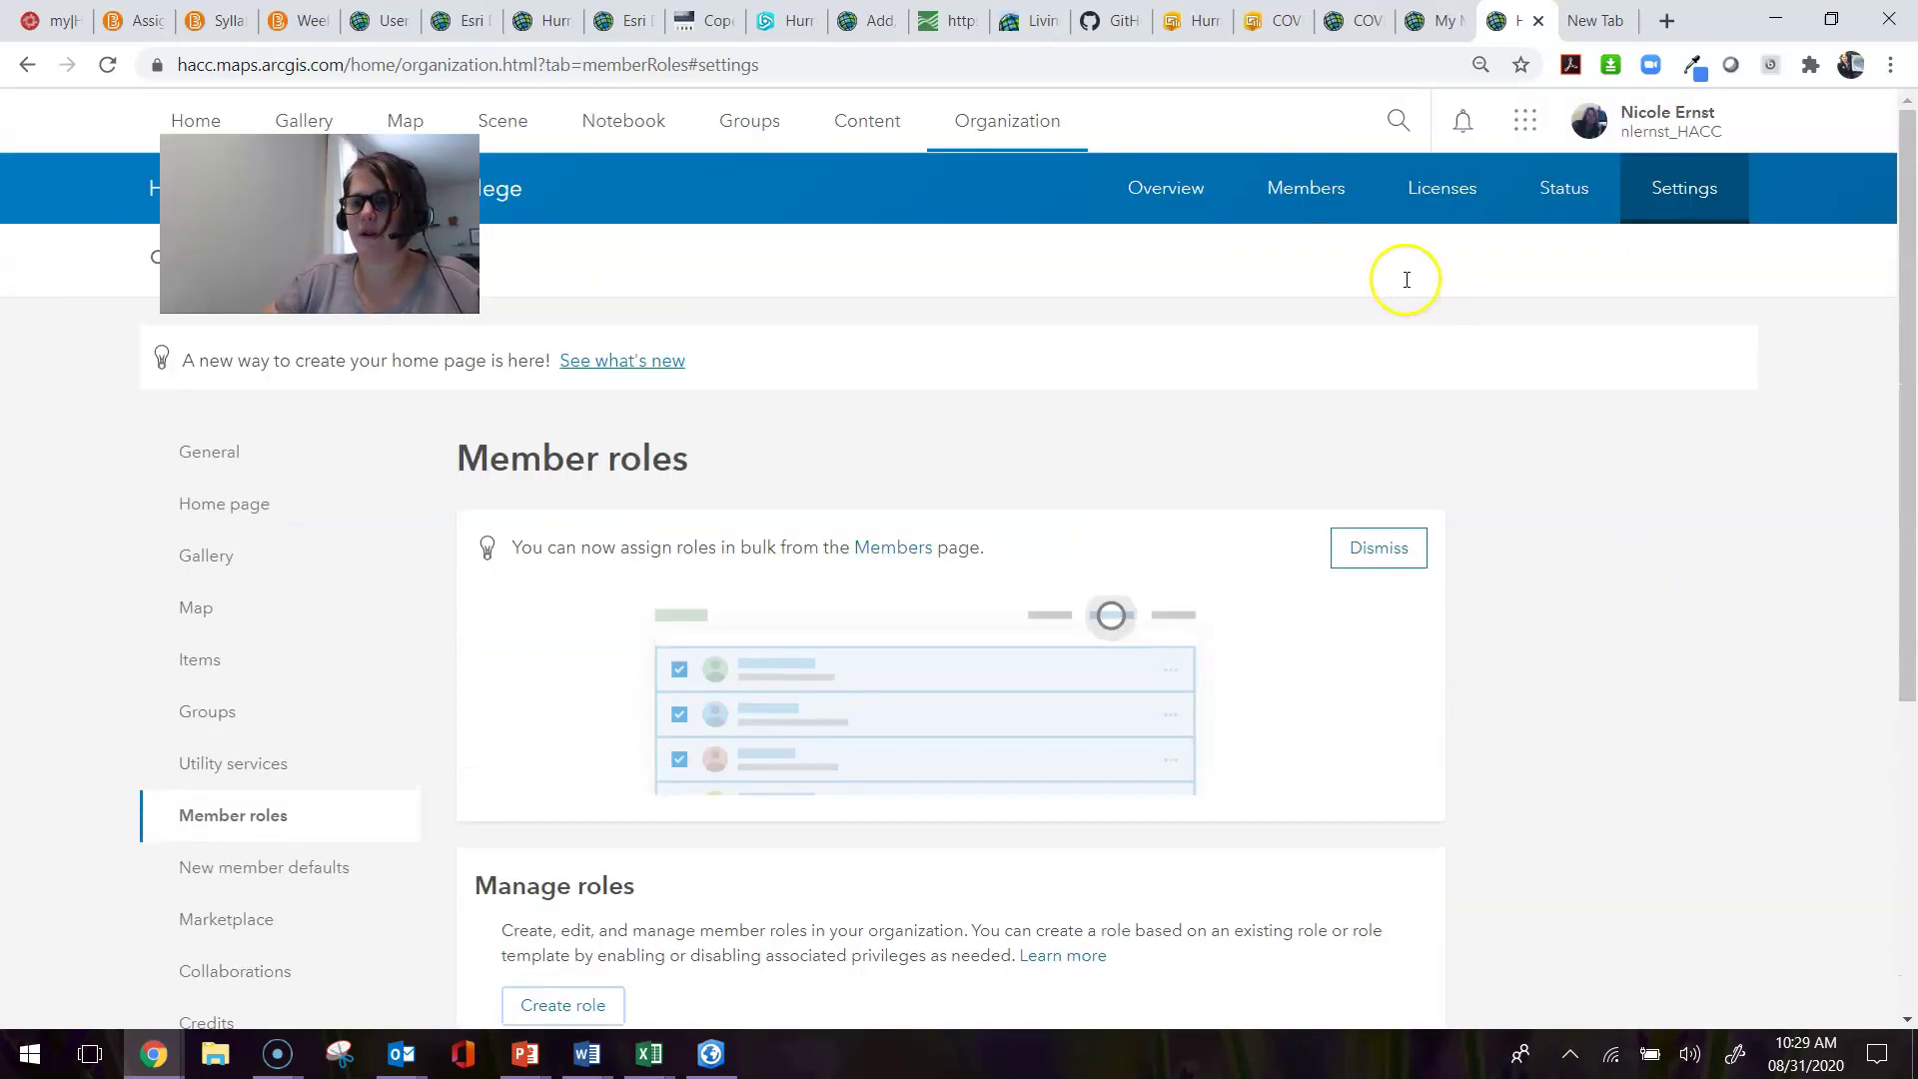
click(1301, 191)
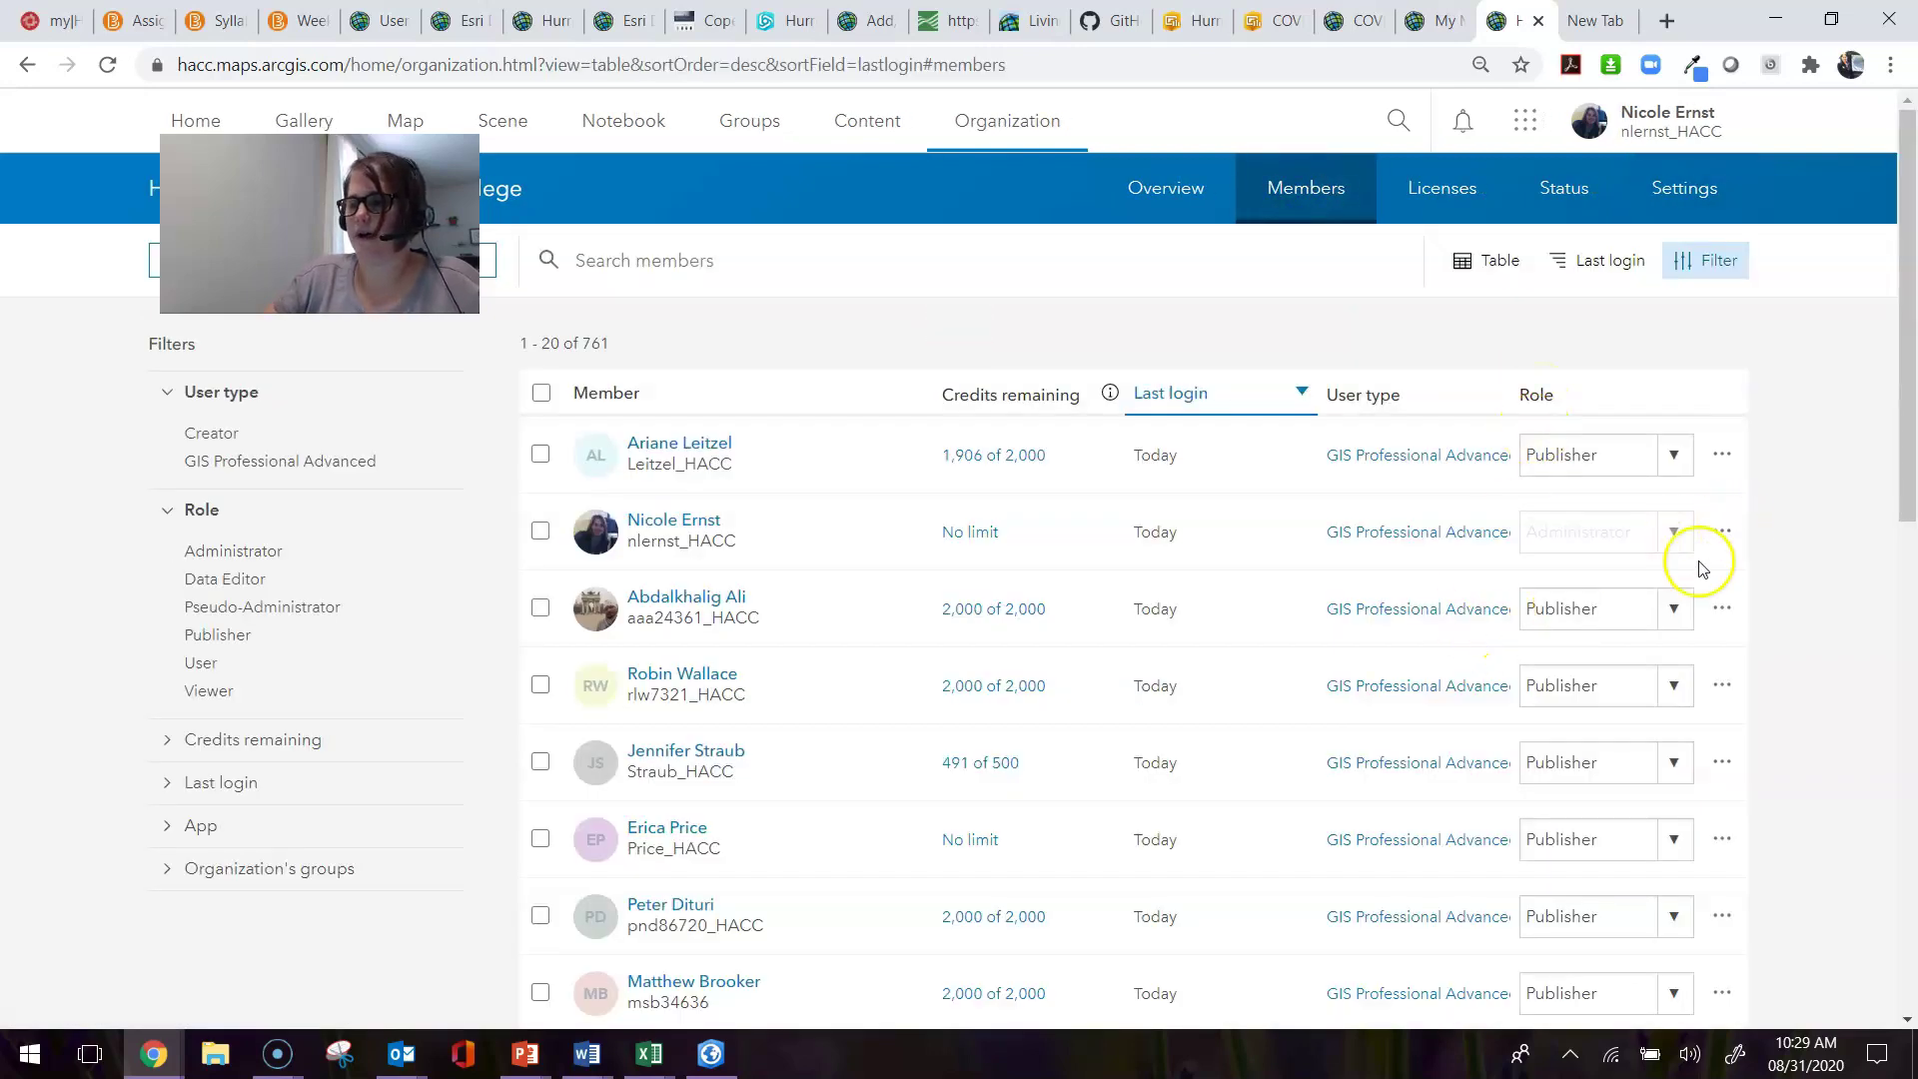
scroll(1698, 624, down, 7)
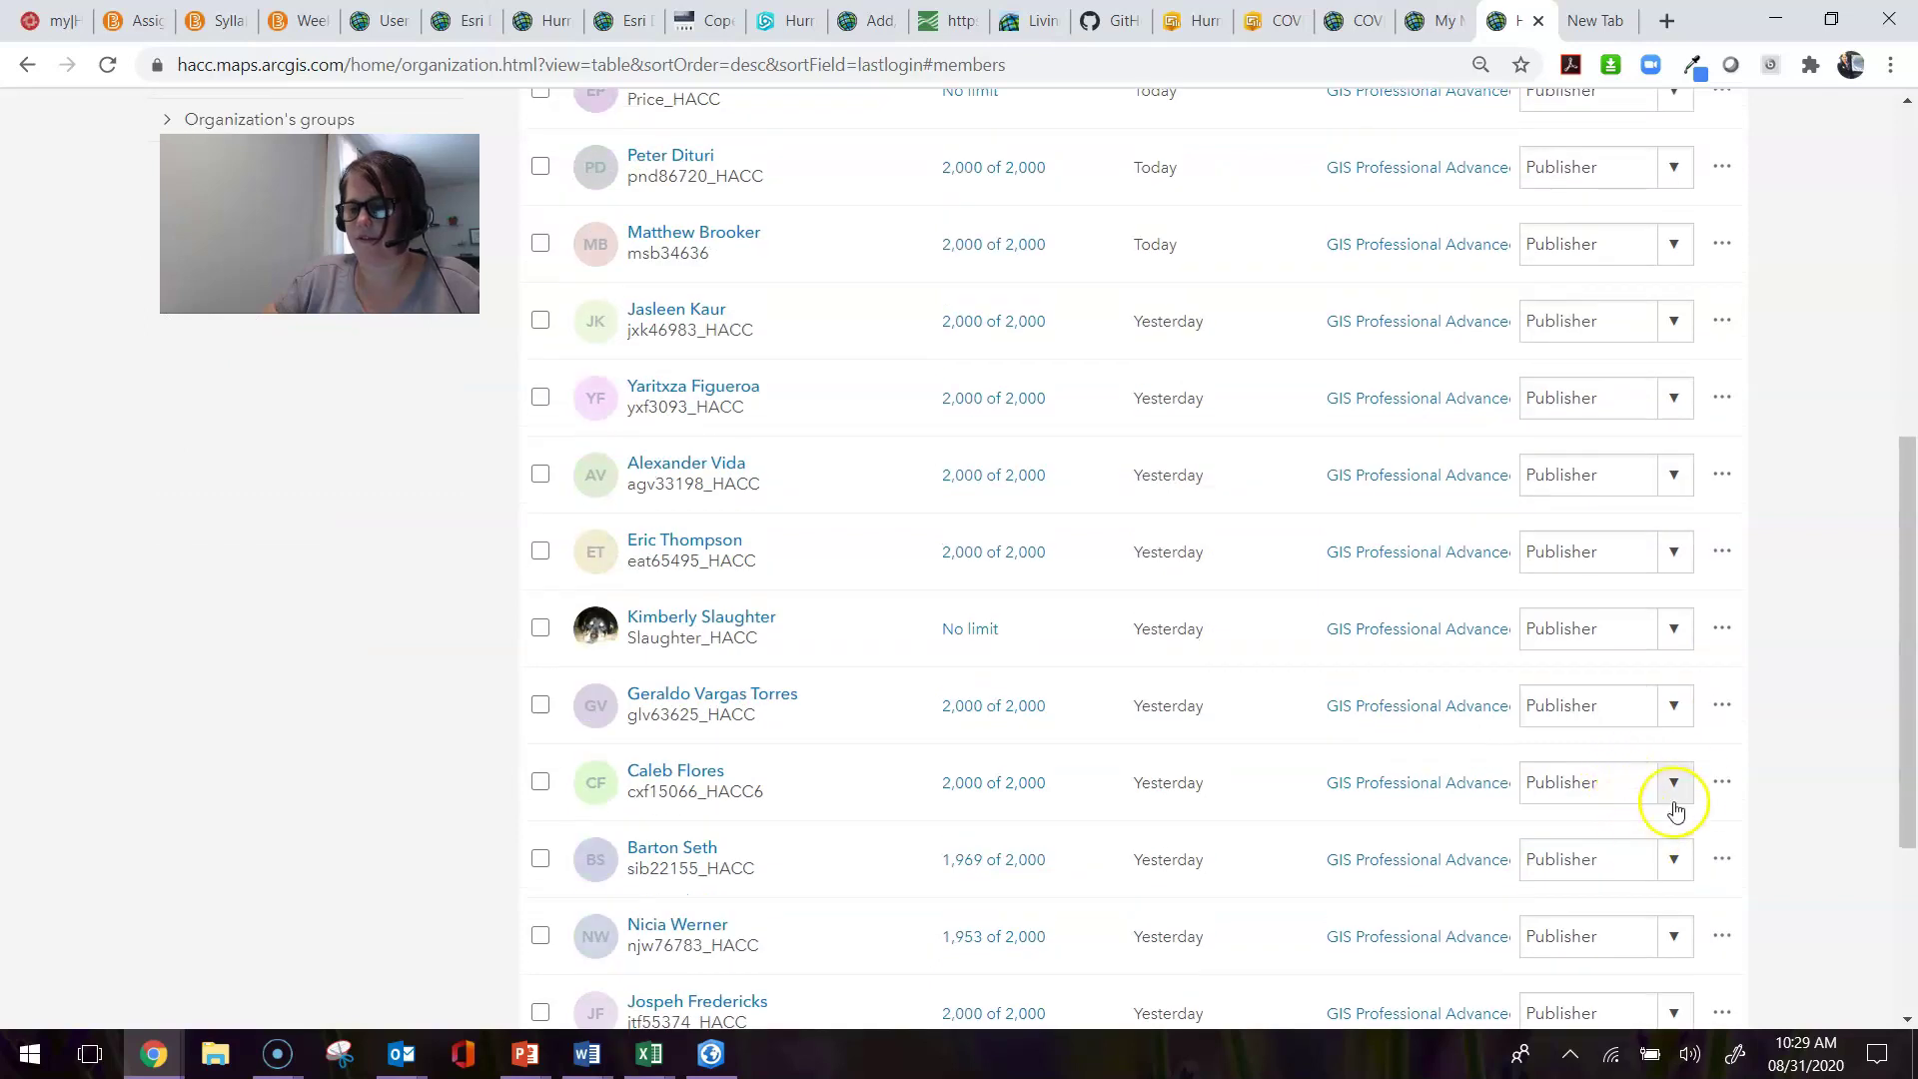
click(1686, 784)
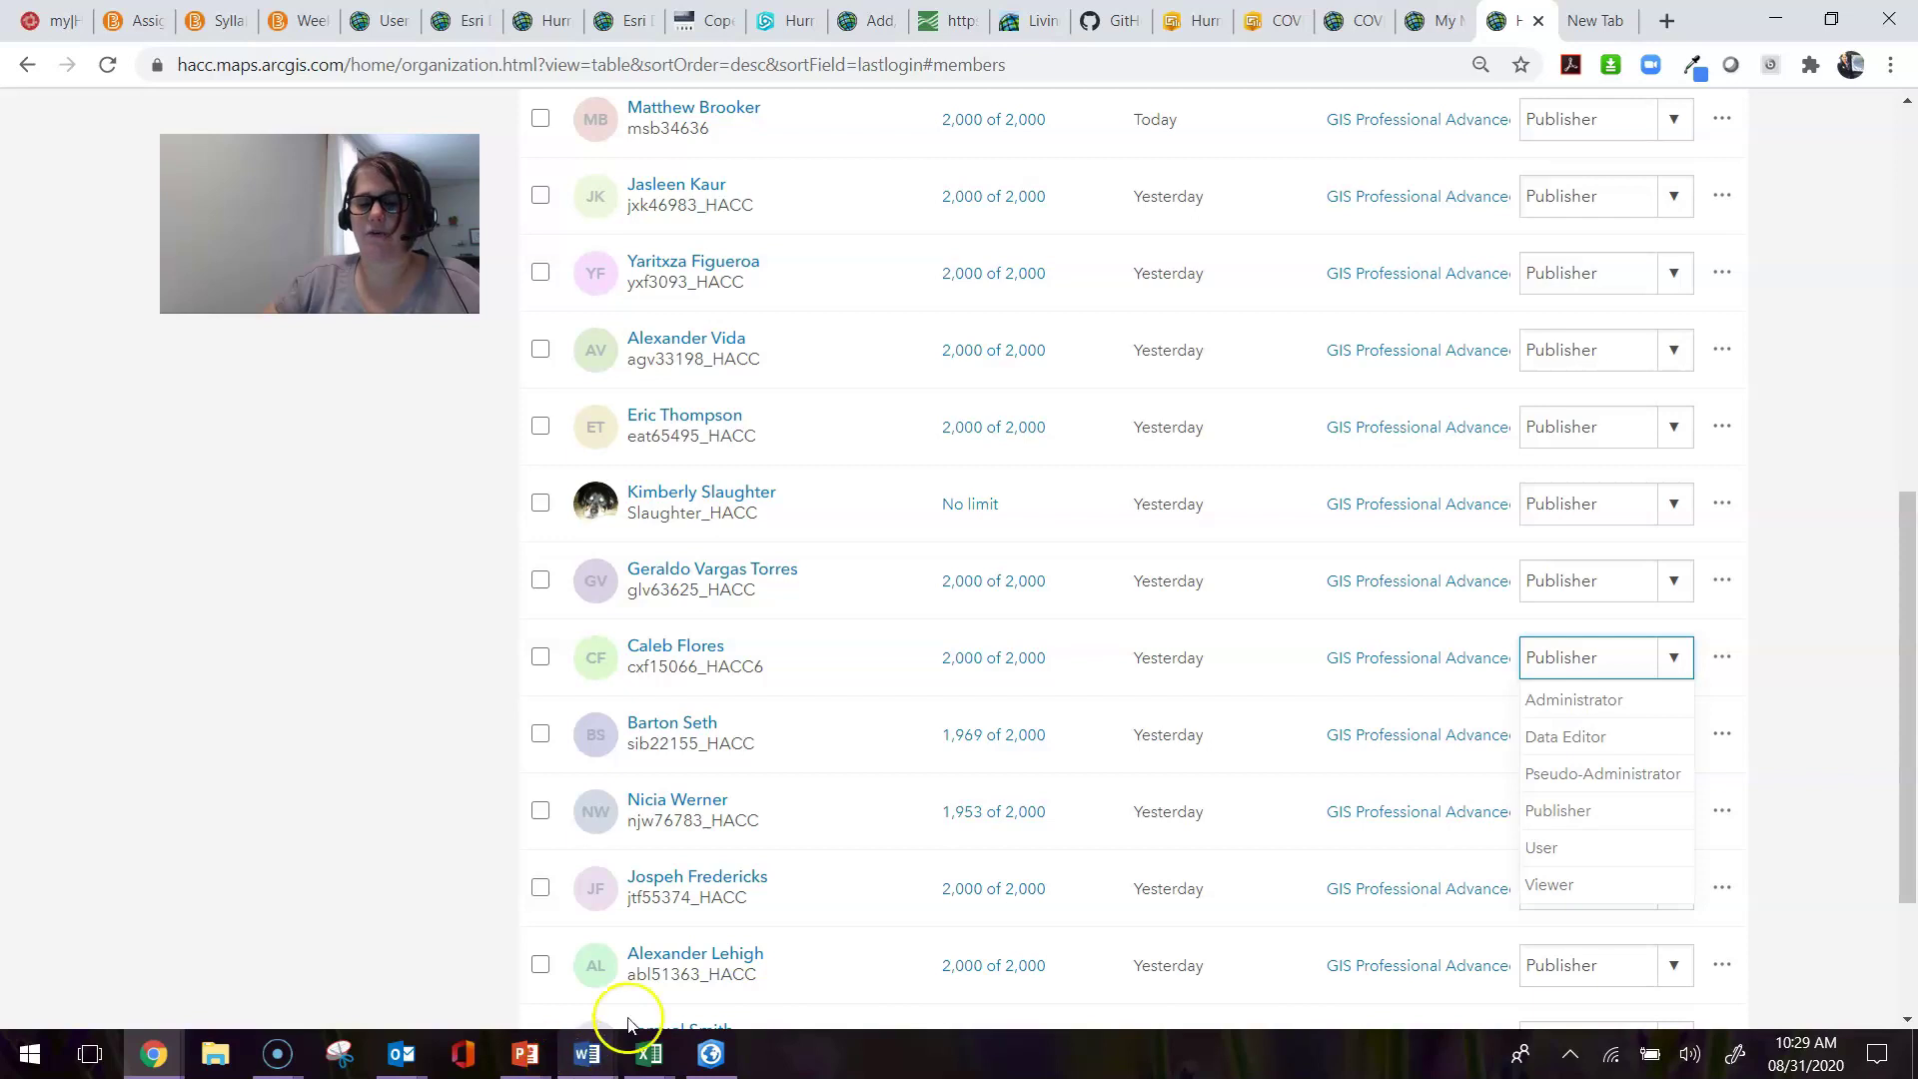
click(529, 1056)
click(422, 667)
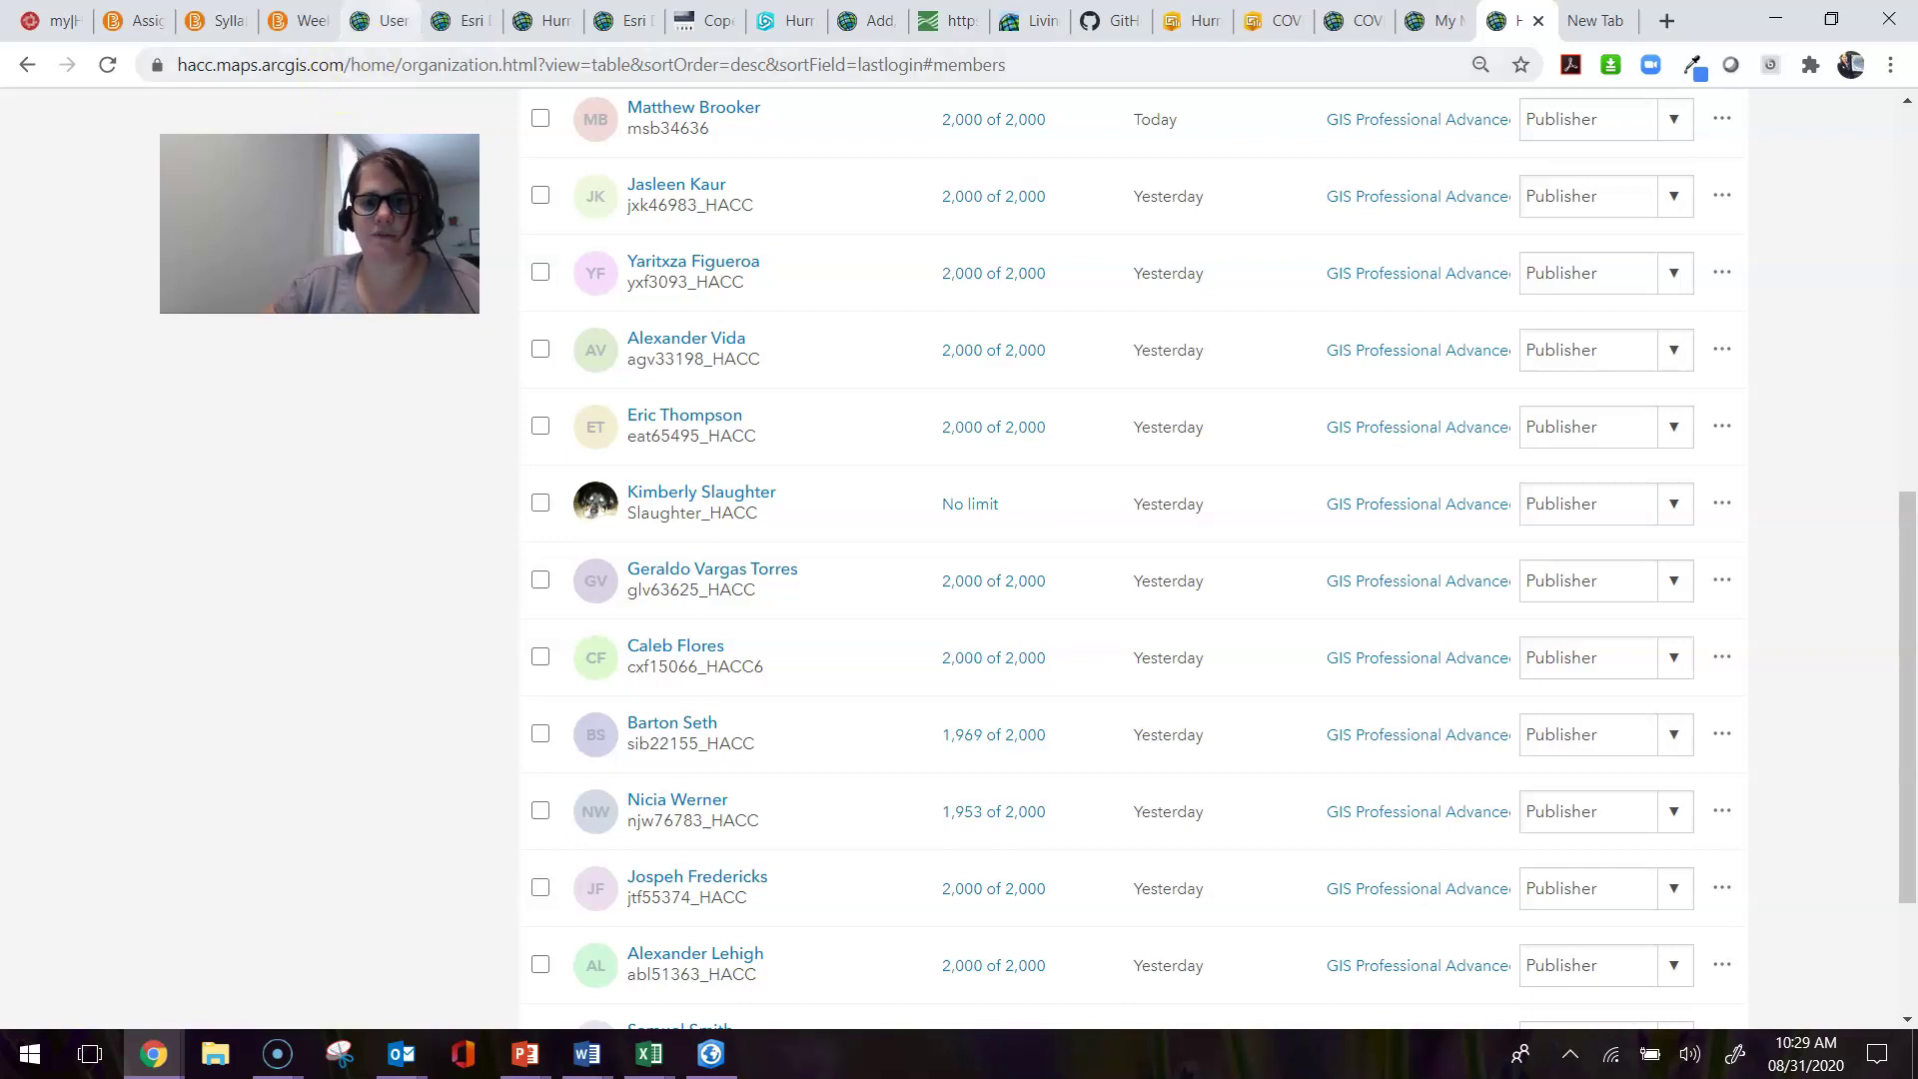
- Return to the ArcGIS Online user roles documentation page at Organization settings privileges
click(390, 20)
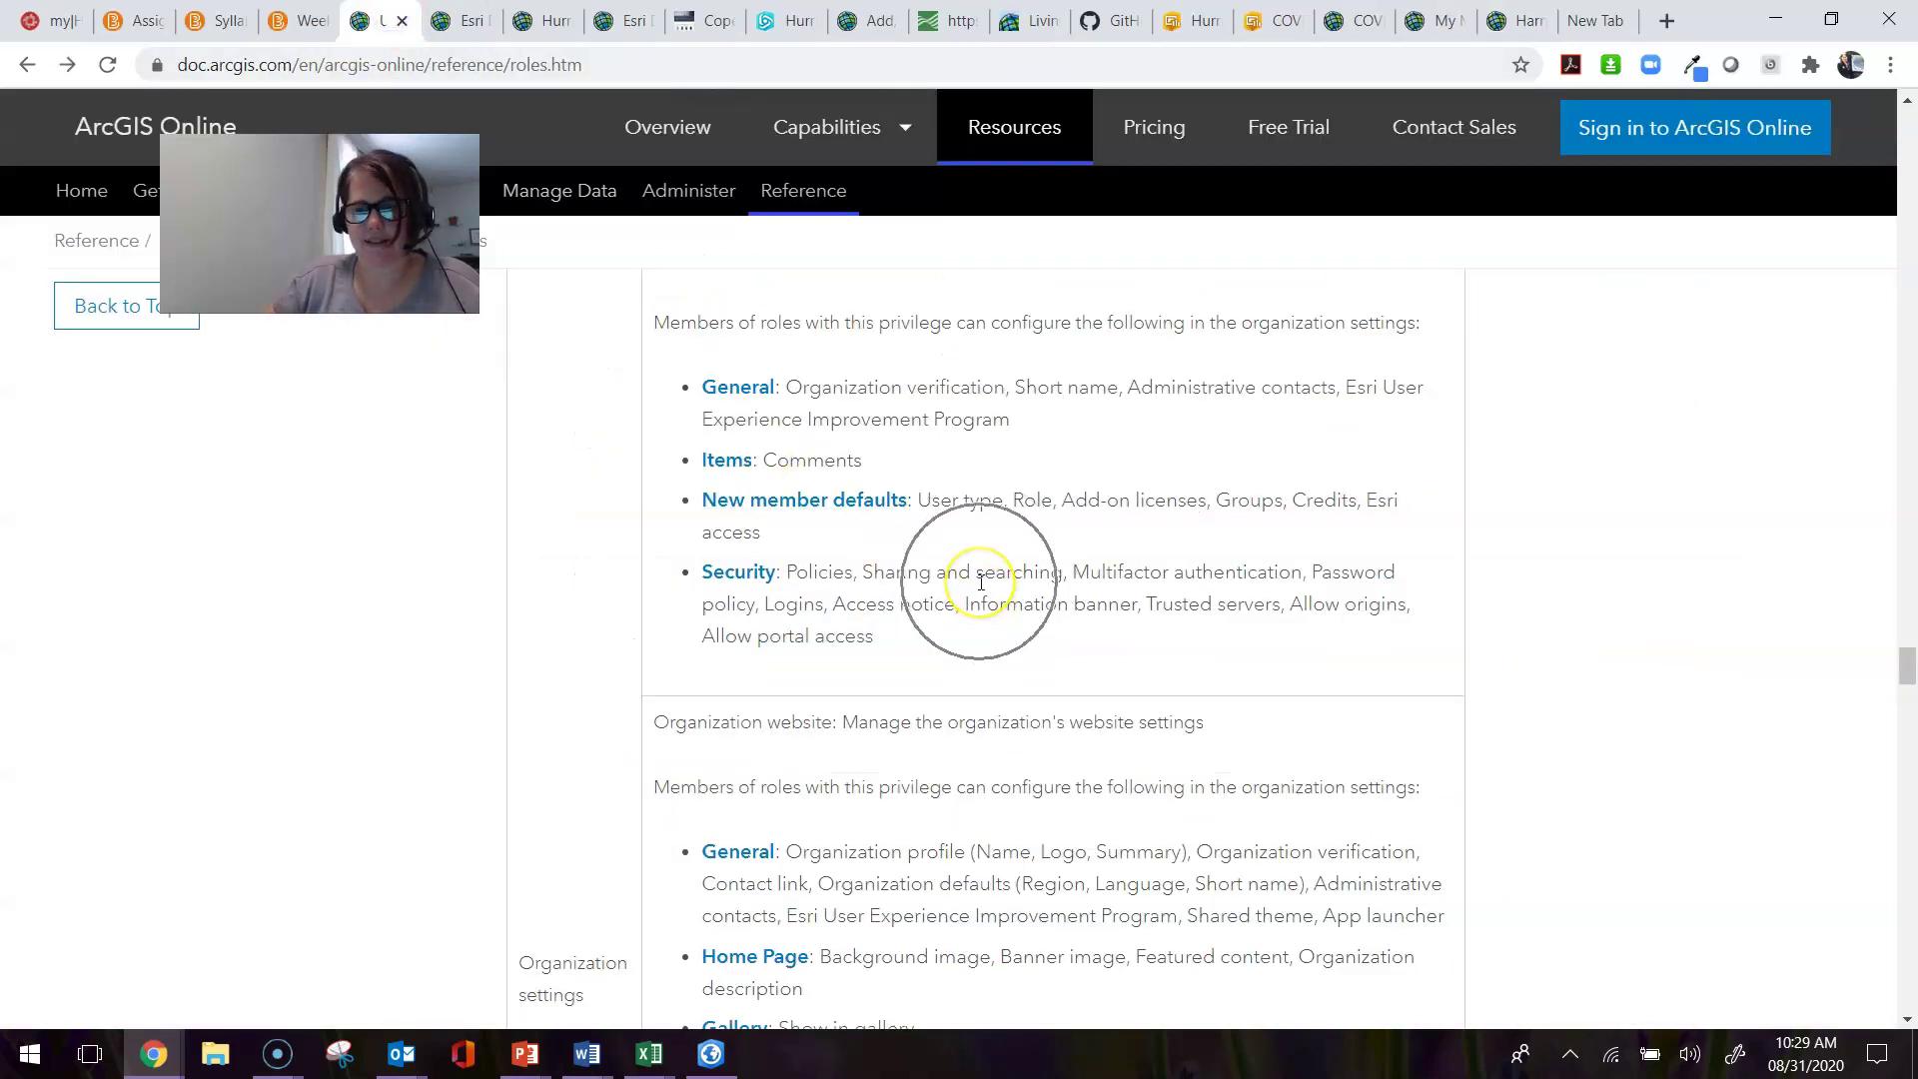